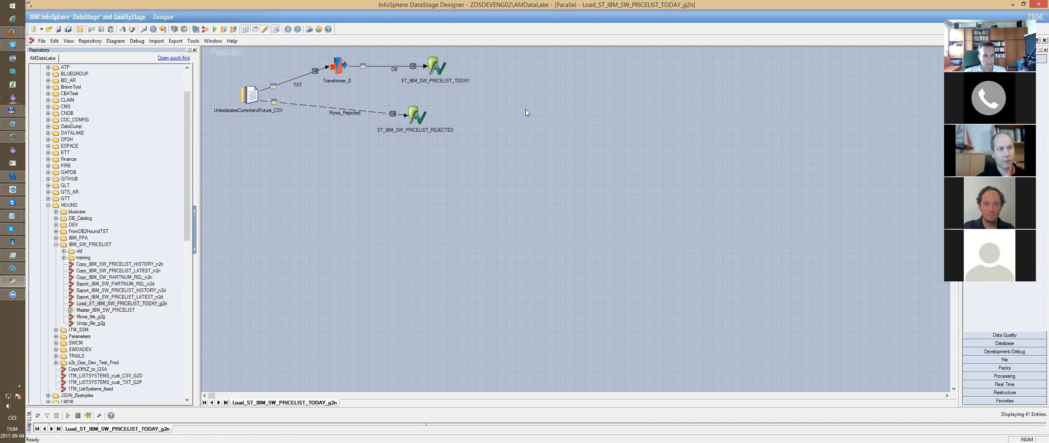
- Open the output properties of the UnitedstatesCurrentandFuture_CSV sequential file stage and place the dialog nearer the job's stages
mouse_move(184, 135)
left_mouse_down()
mouse_move(190, 99)
mouse_move(187, 196)
mouse_move(199, 124)
mouse_move(209, 172)
mouse_move(197, 146)
left_mouse_up()
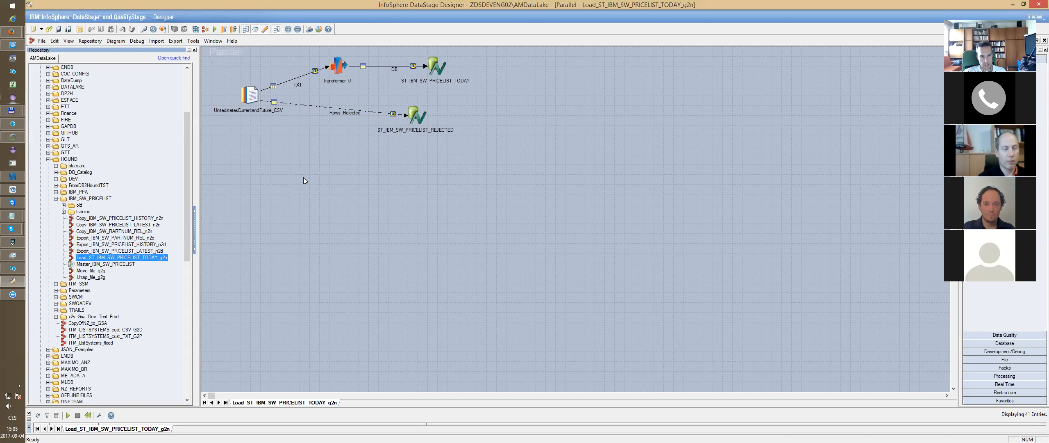
left_click(252, 95)
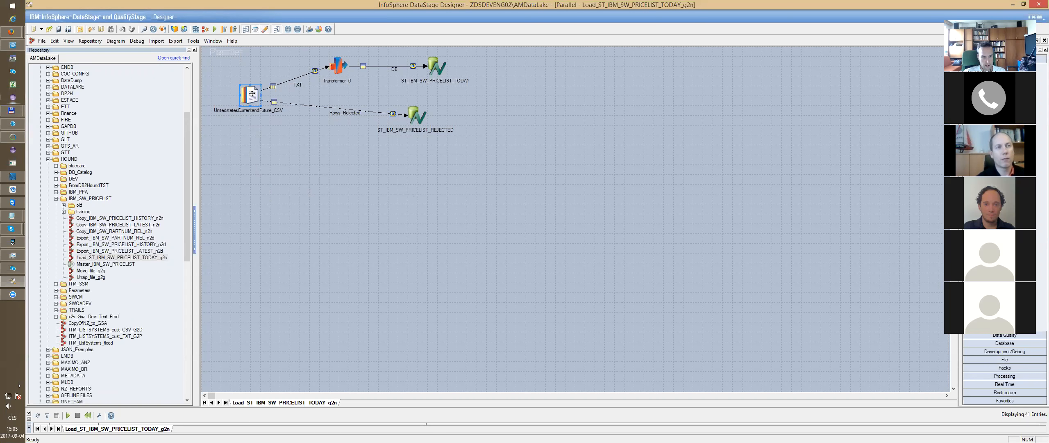
double_click(252, 94)
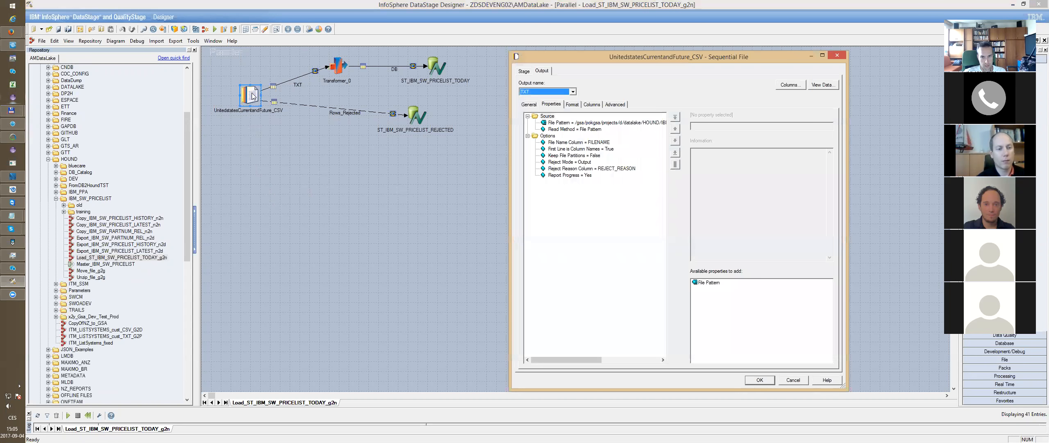
left_click_drag(670, 54, 507, 45)
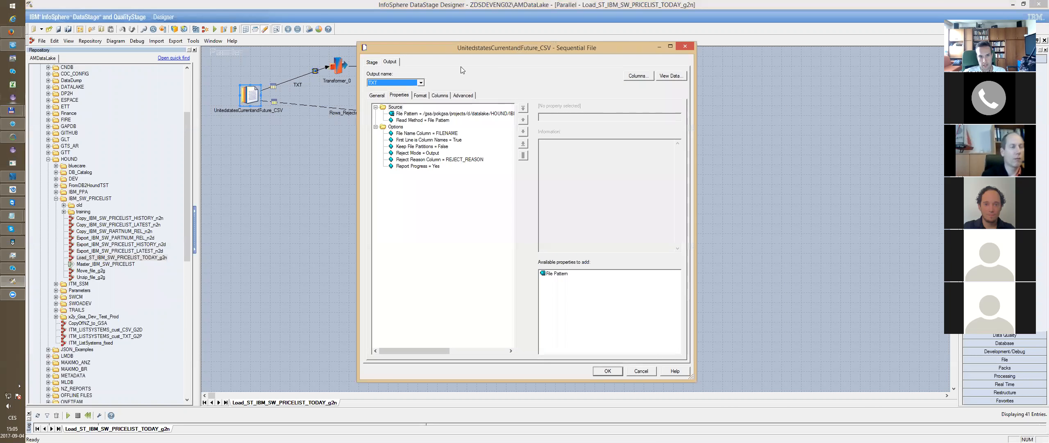
left_click(402, 95)
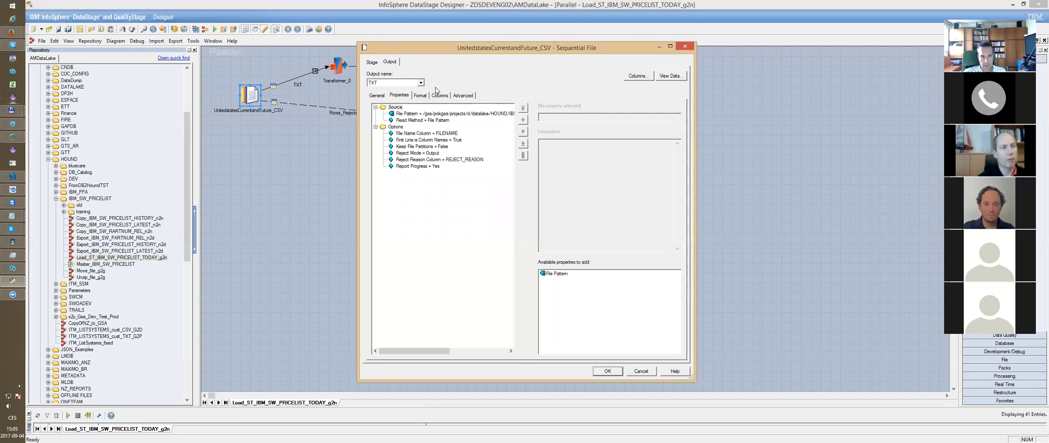
- Examine the full path and the trailing file name wildcard in the source's File Pattern property
left_click(415, 116)
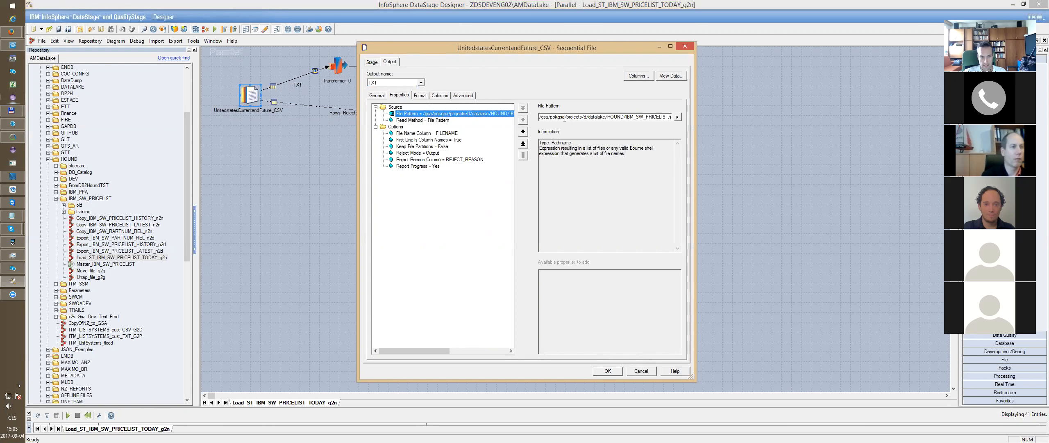
left_click(583, 118)
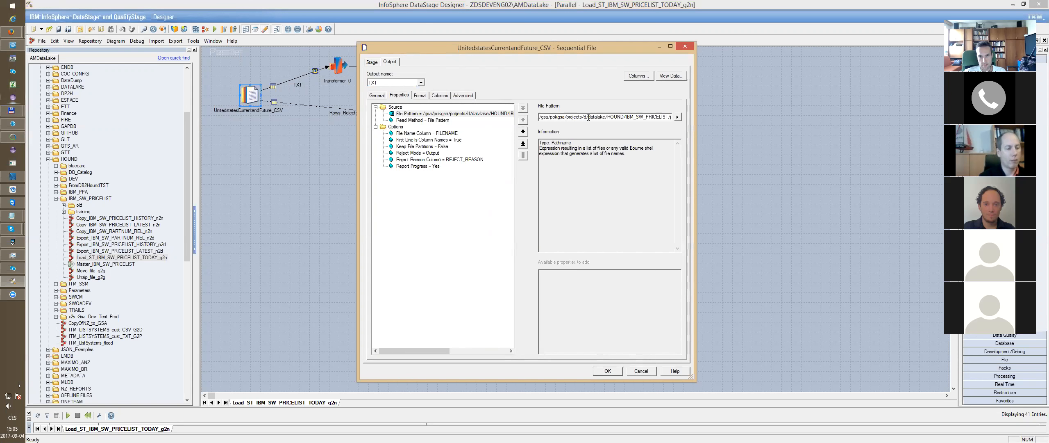
left_click_drag(646, 117, 715, 115)
left_click(629, 117)
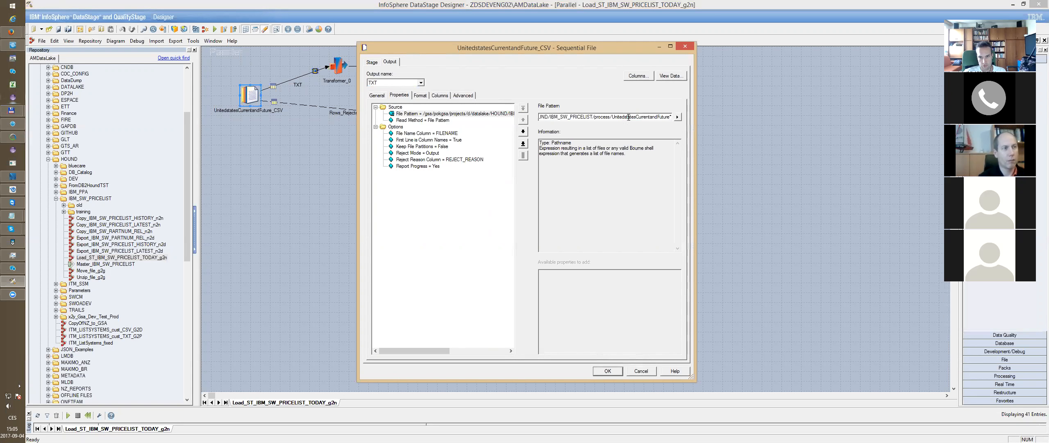
left_click_drag(616, 117, 675, 117)
left_click(661, 117)
left_click_drag(671, 117, 611, 117)
left_click(656, 117)
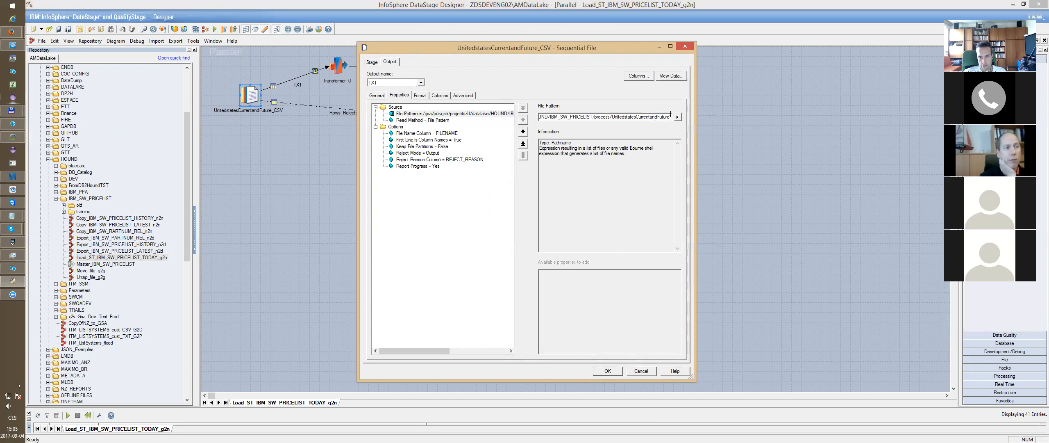
left_click_drag(672, 117, 662, 117)
left_click(659, 117)
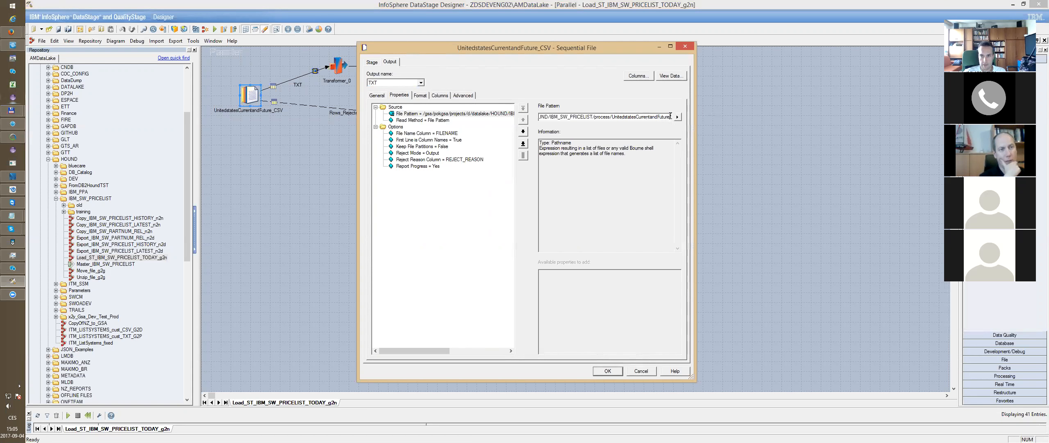
left_click(473, 114)
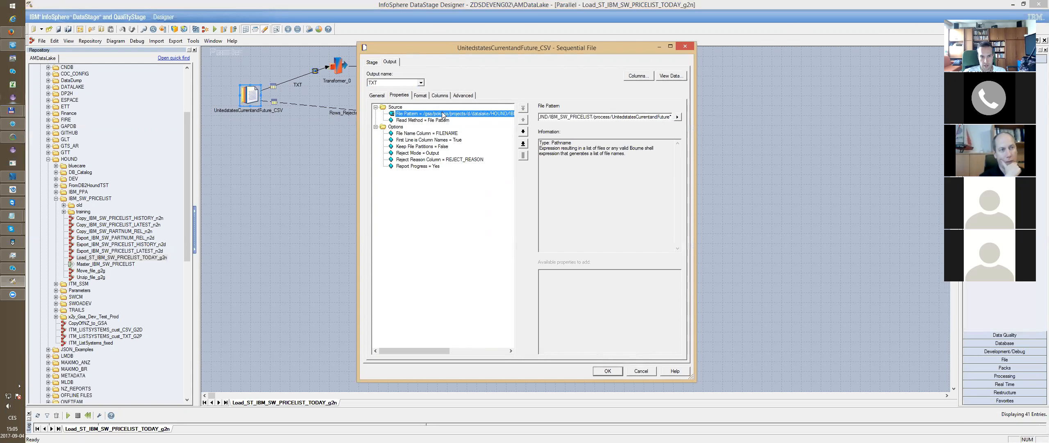
left_click(394, 107)
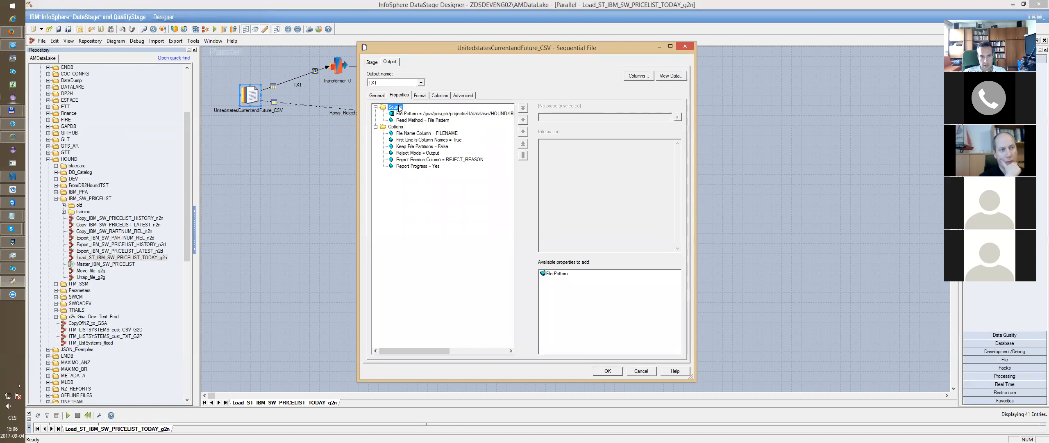
left_click(427, 115)
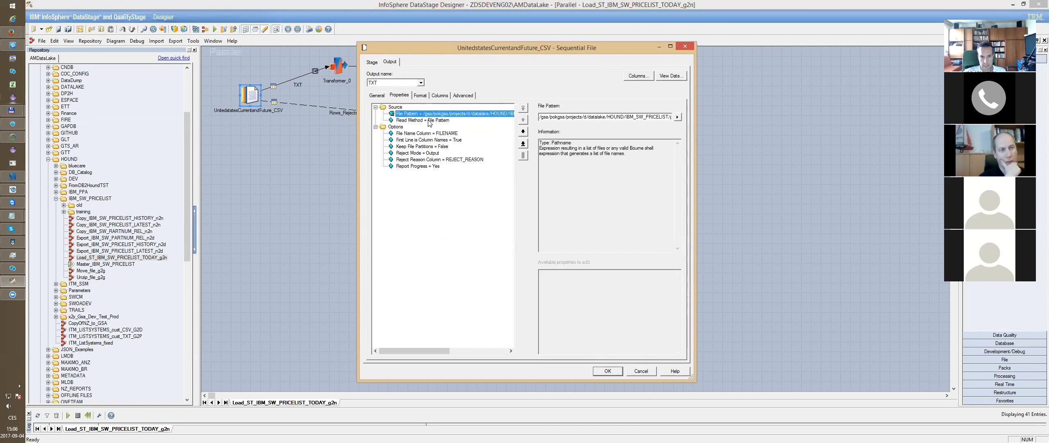
- Try switching the source's Read Method to Specific File(s), accept removal of File Pattern, inspect the File property, and discard the changes
left_click(429, 120)
left_click(609, 117)
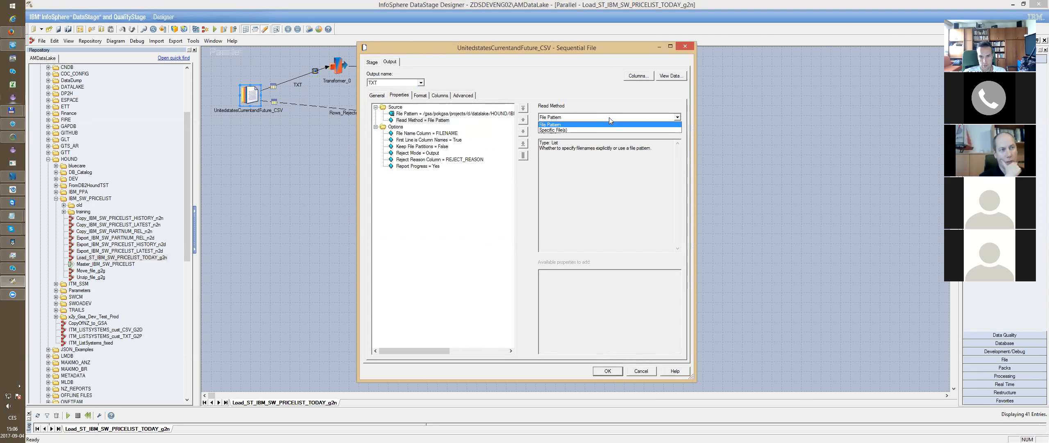
left_click(582, 130)
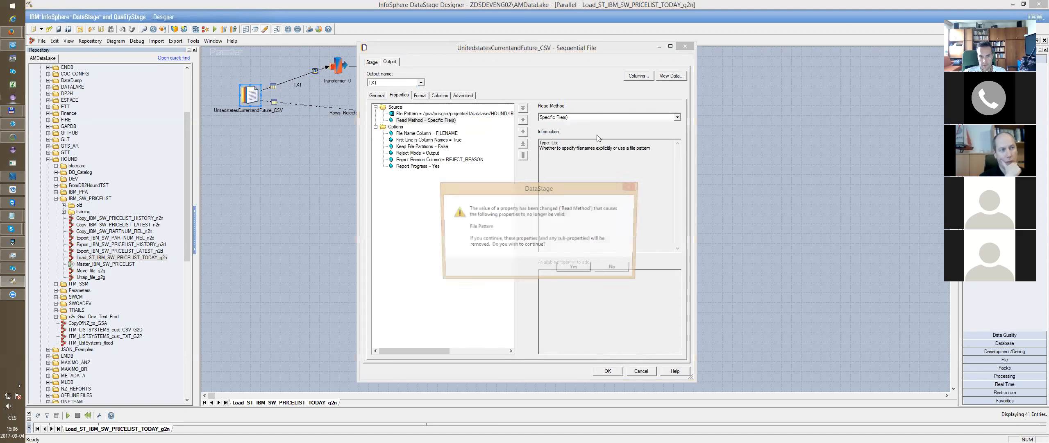
left_click(575, 269)
left_click(402, 115)
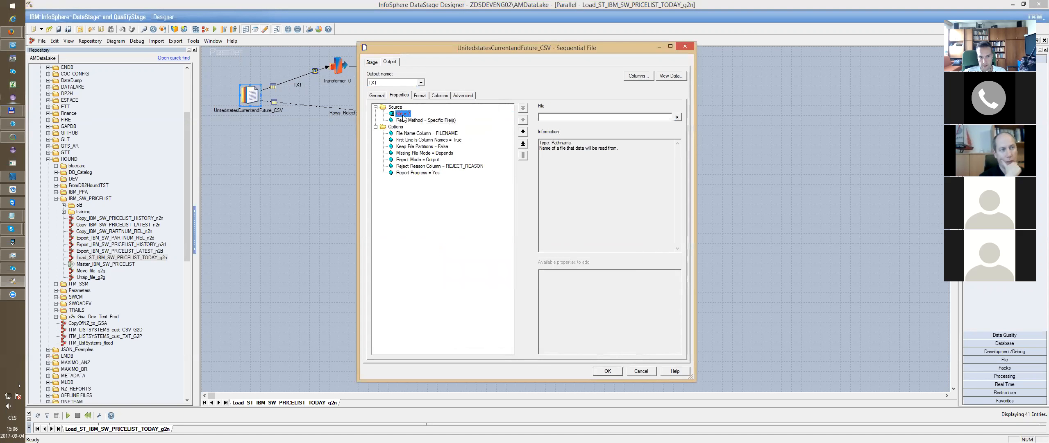
left_click(586, 118)
left_click(444, 121)
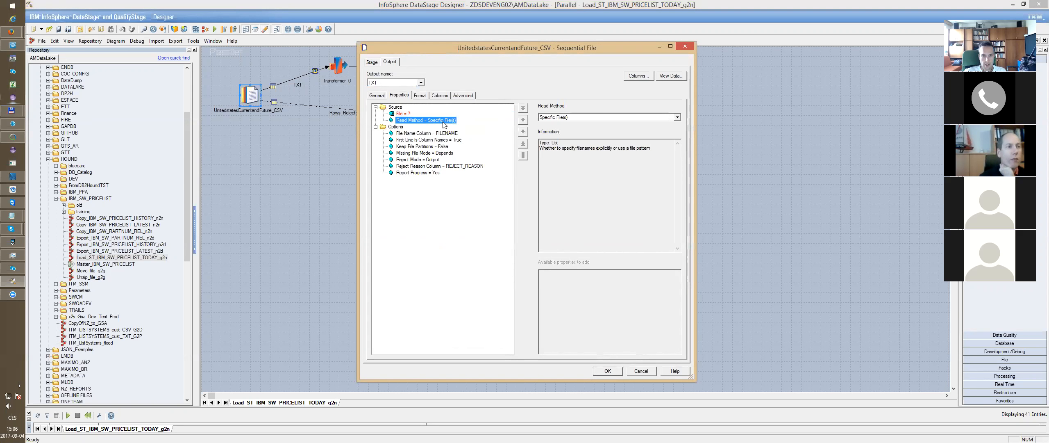
key("Up")
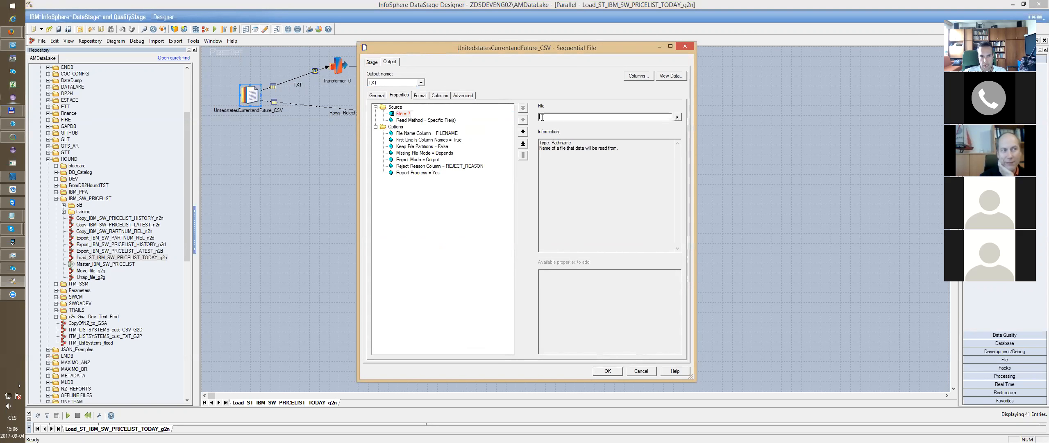
left_click(434, 121)
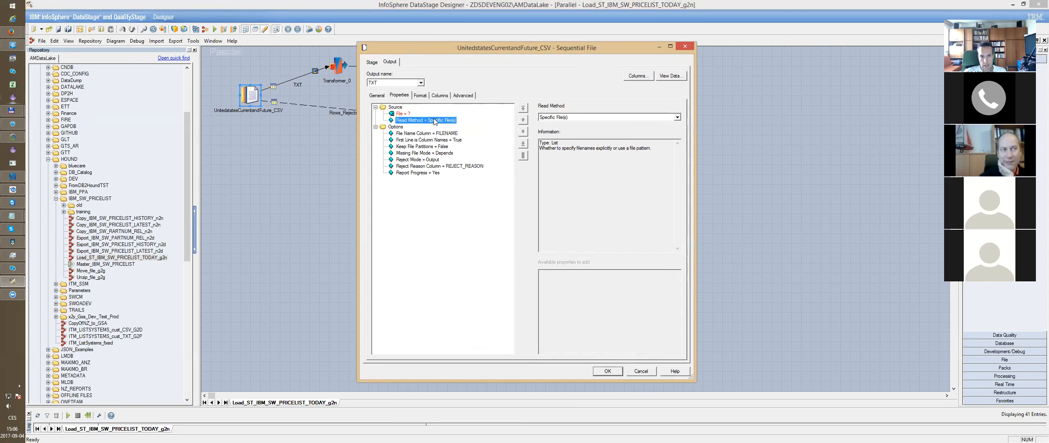
left_click(641, 370)
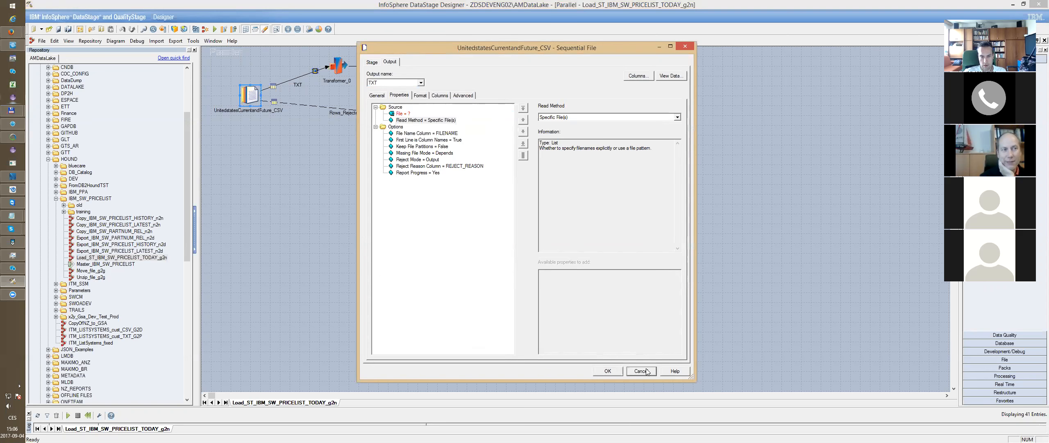
- Reopen the UnitedstatesCurrentandFuture_CSV stage and review the directory part of its File Pattern path along with the Read Method
double_click(257, 93)
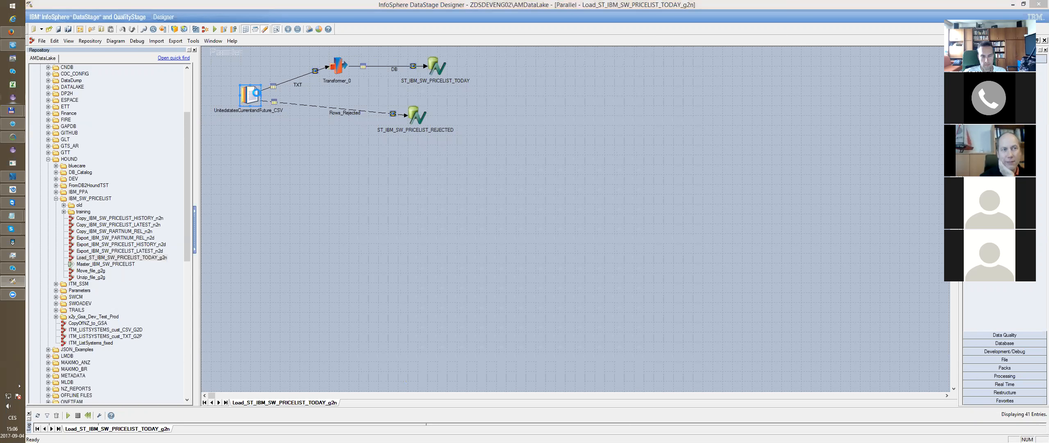
left_click(467, 115)
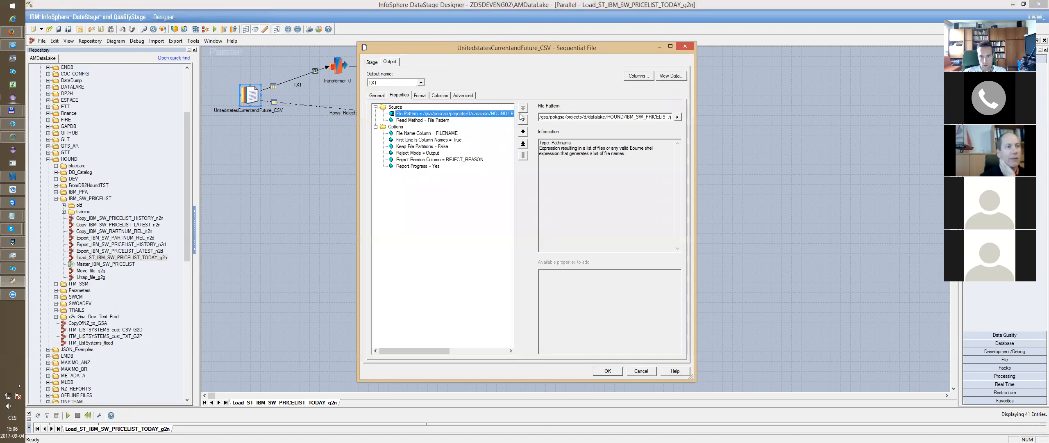
left_click_drag(540, 117, 609, 116)
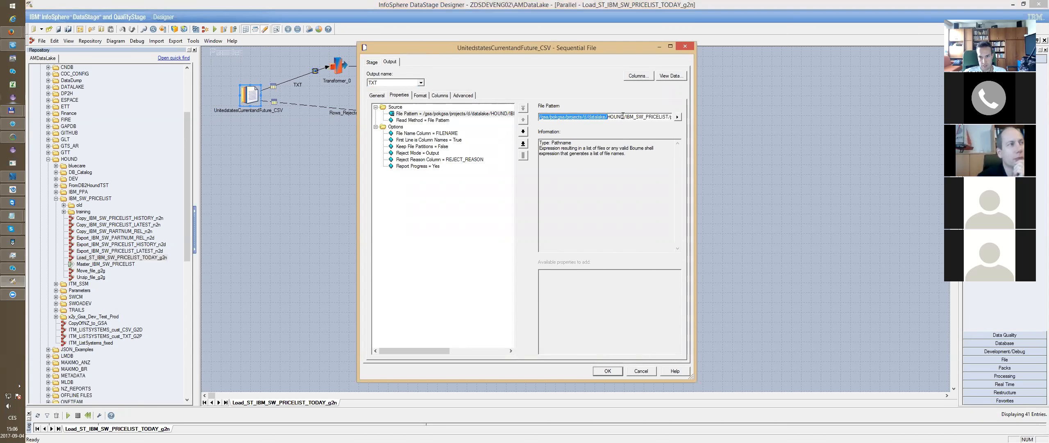
left_click(624, 117)
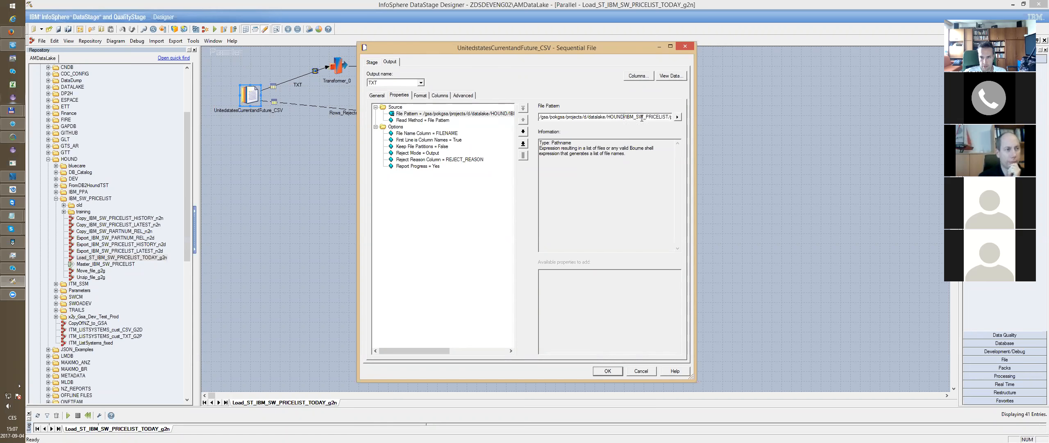
left_click_drag(608, 117, 531, 115)
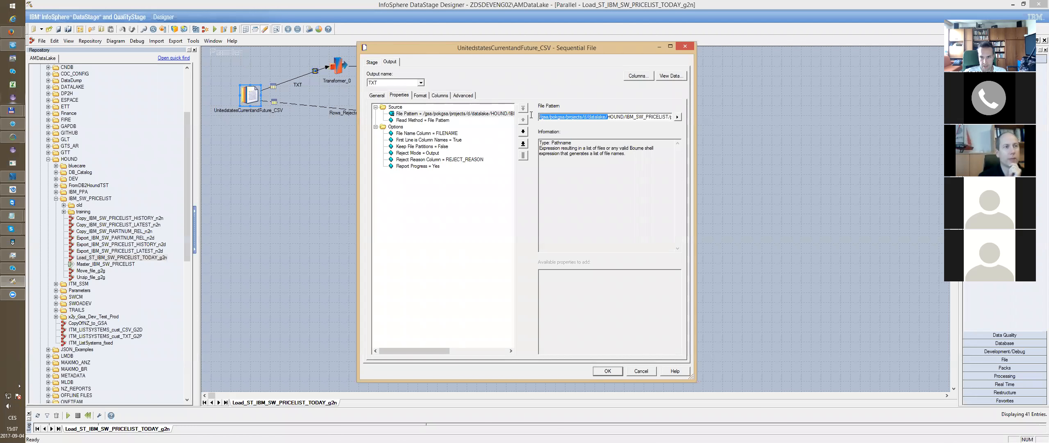
mouse_move(628, 116)
left_mouse_down()
mouse_move(678, 117)
mouse_move(638, 116)
left_mouse_up()
left_click(639, 116)
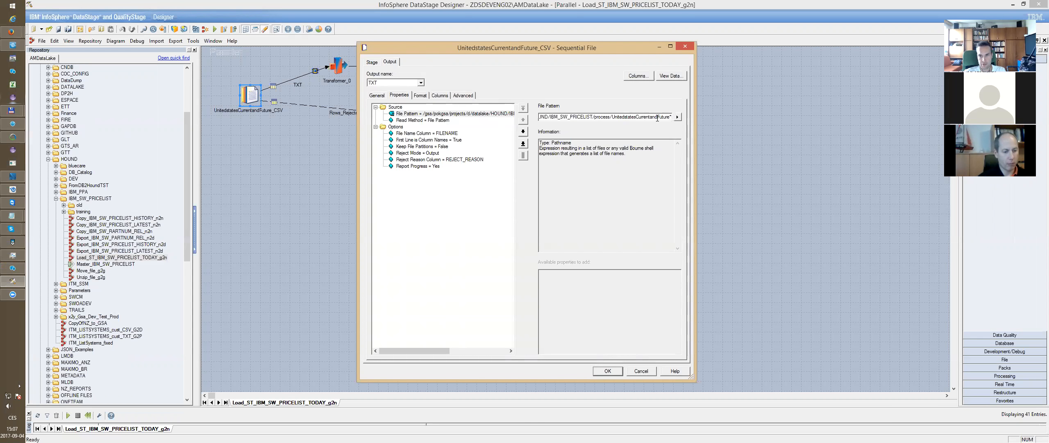
key("Home")
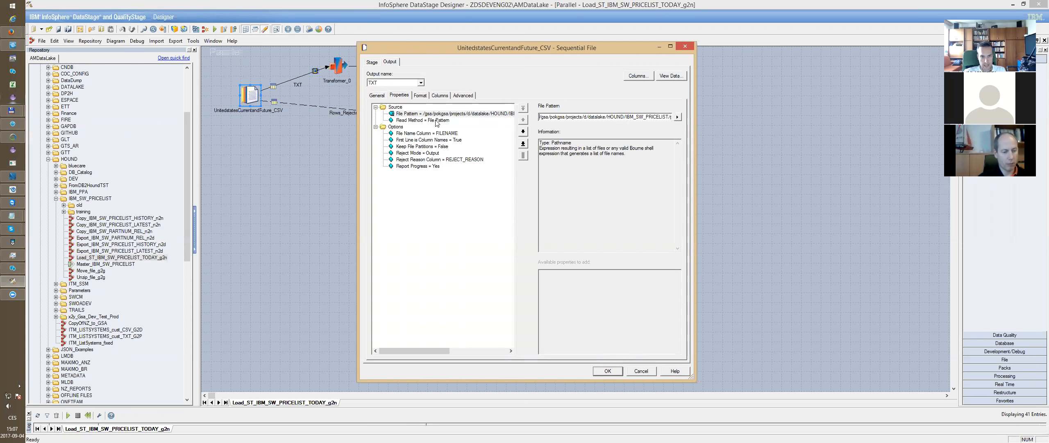
left_click(435, 120)
left_click(435, 115)
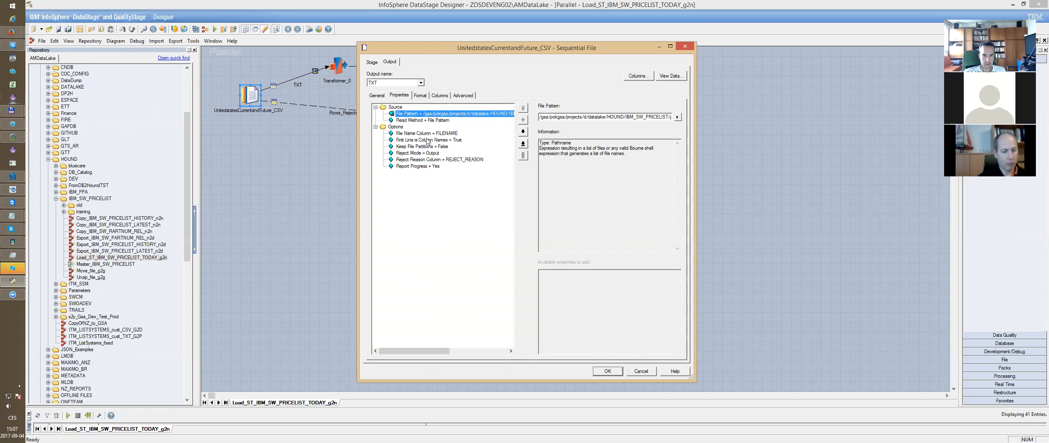
- Review the descriptions of the stage's options: File Name Column, First Line is Column Names, Keep File Partitions, Reject Mode, Reject Reason Column and Report Progress
left_click(429, 133)
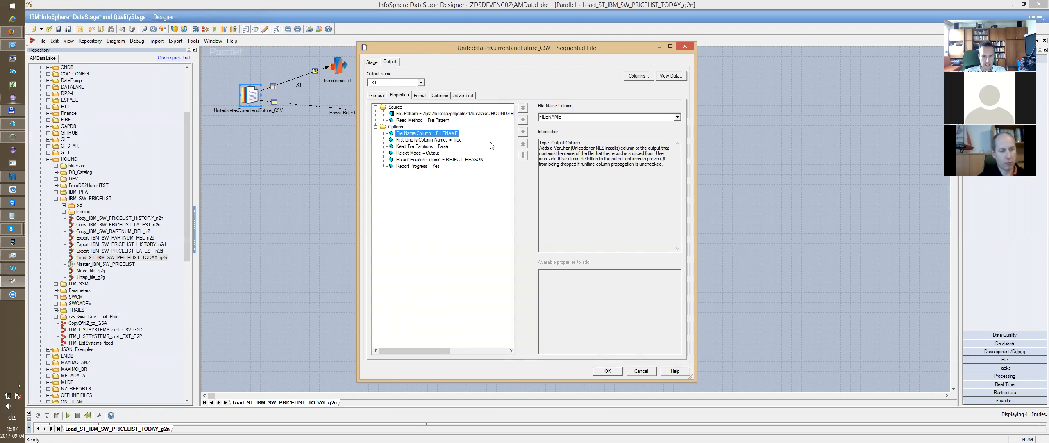
left_click(449, 141)
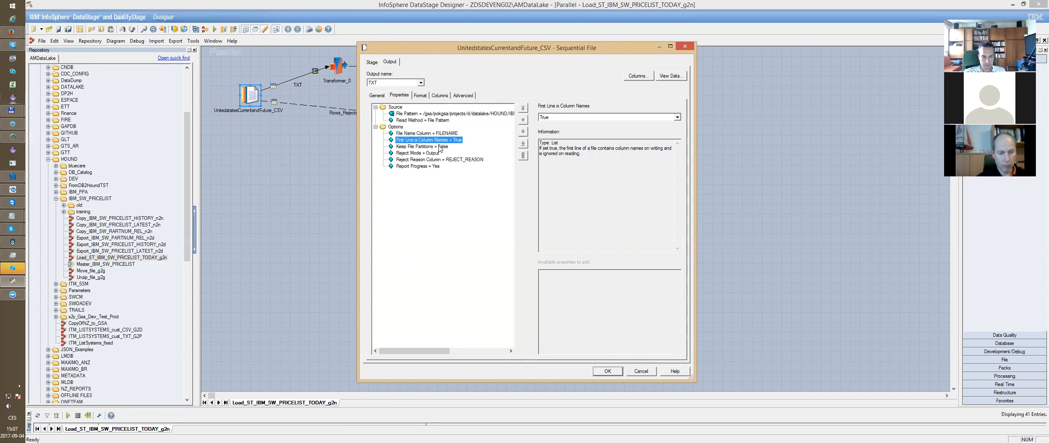
left_click(414, 133)
left_click(398, 127)
left_click(406, 134)
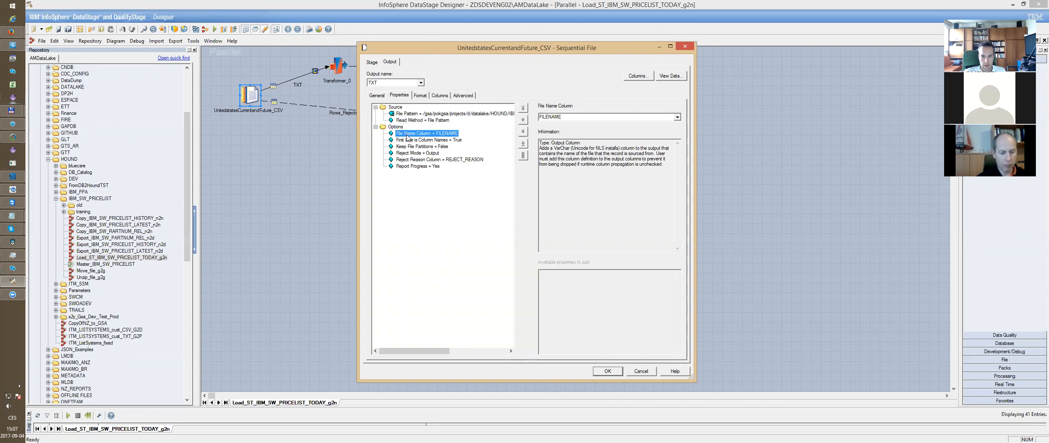
left_click(427, 148)
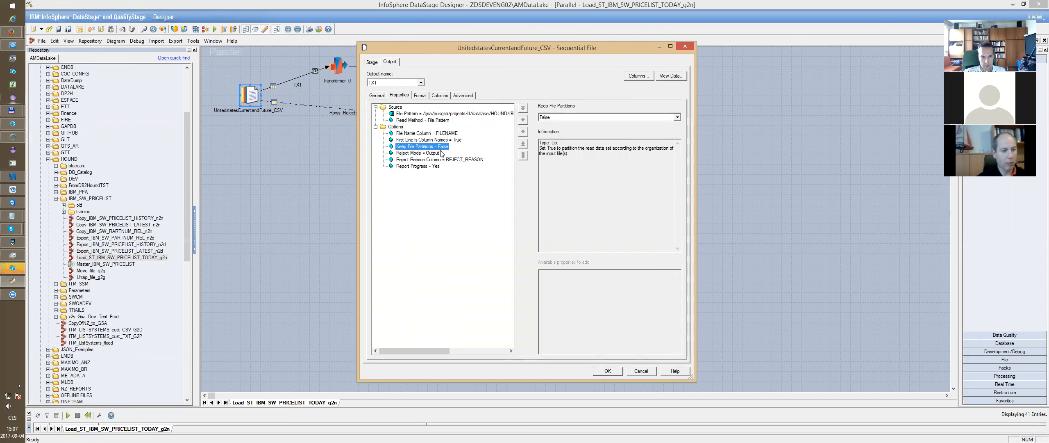
left_click(438, 154)
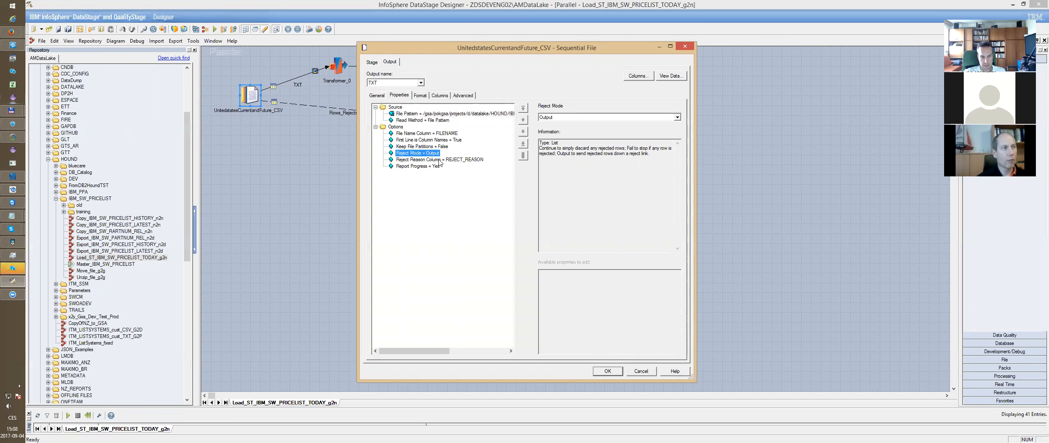
left_click(437, 166)
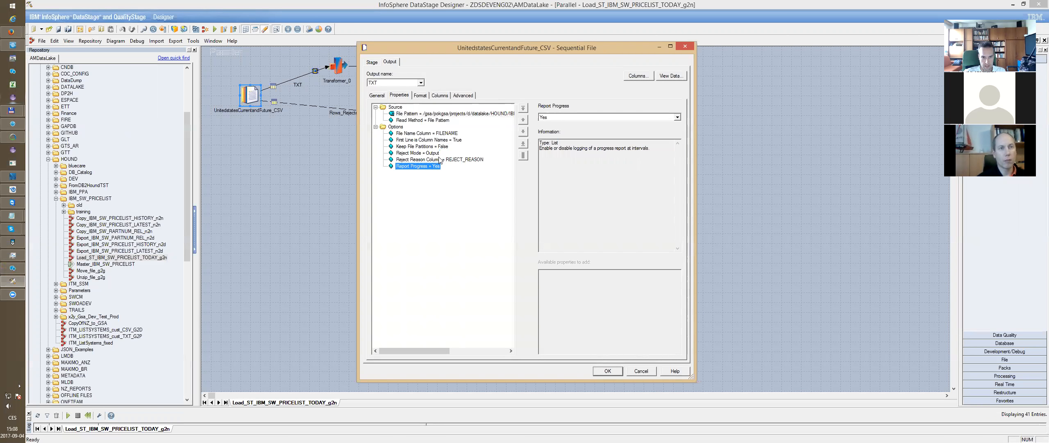
left_click(439, 161)
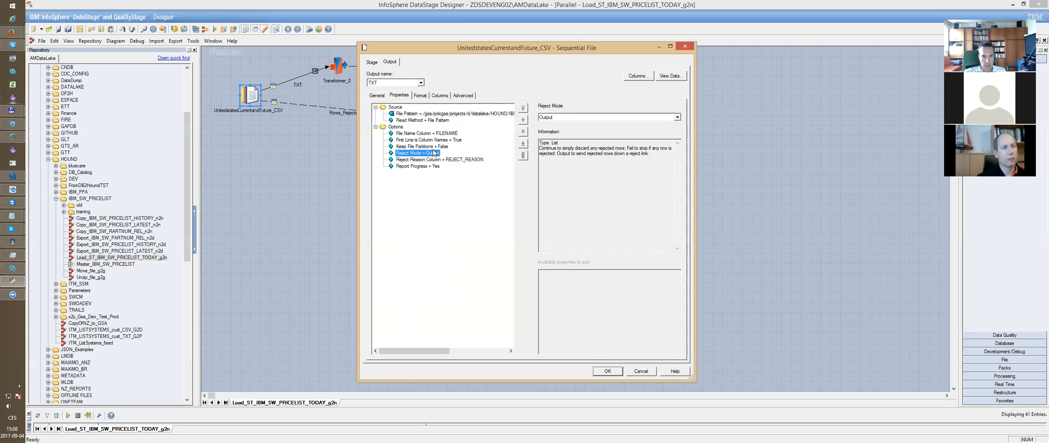
- Recheck the descriptions of the Keep File Partitions, First Line is Column Names and File Name Column options
left_click(434, 146)
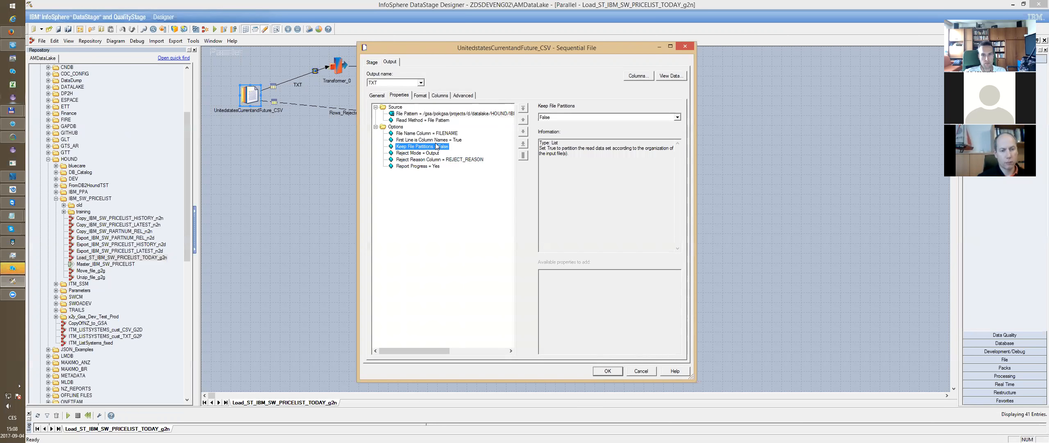
left_click(438, 140)
left_click(441, 134)
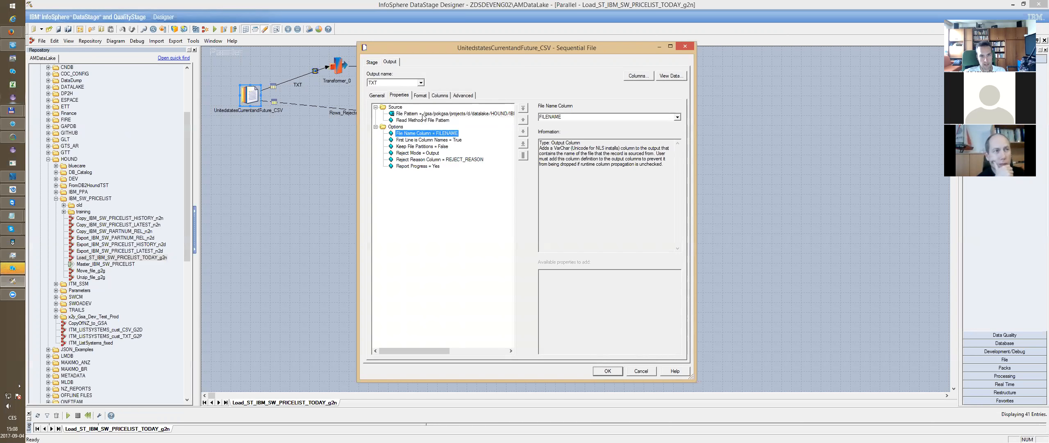
- Inspect the column definitions of the source stage's TXT output and close the stage editor without changes
left_click(399, 97)
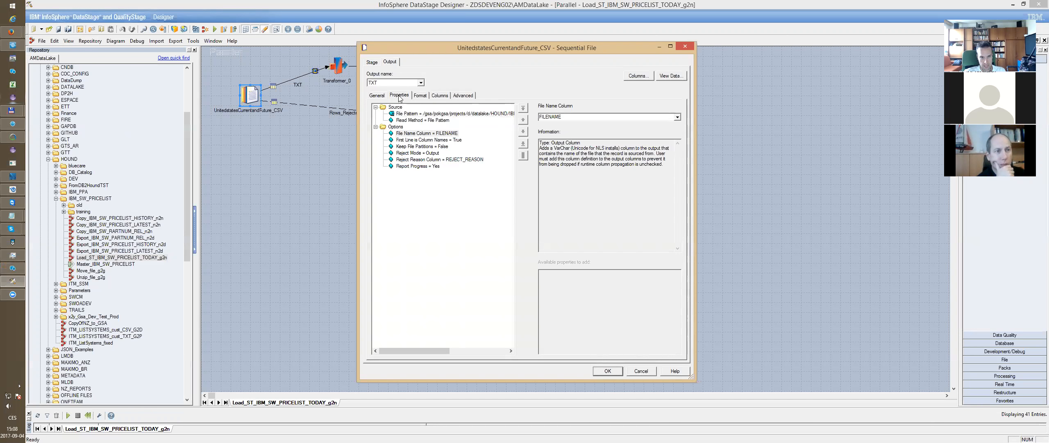
left_click(419, 96)
left_click(439, 95)
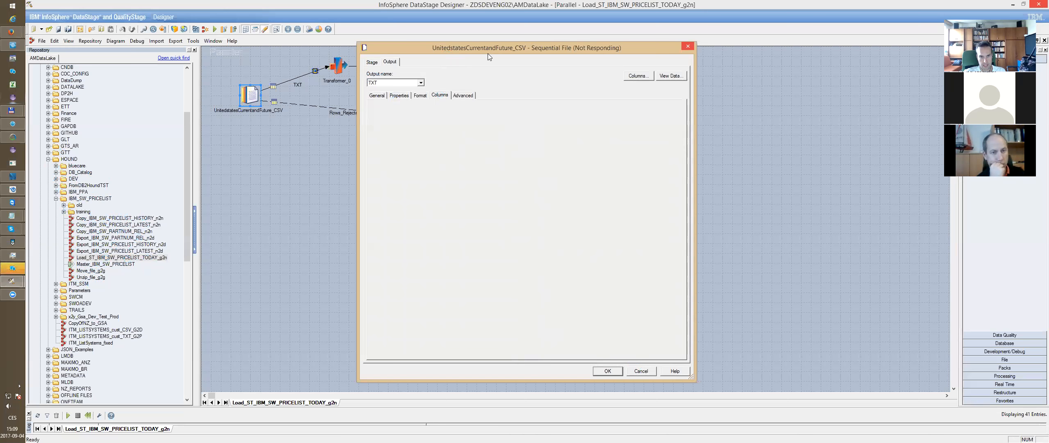
left_click_drag(492, 45, 521, 40)
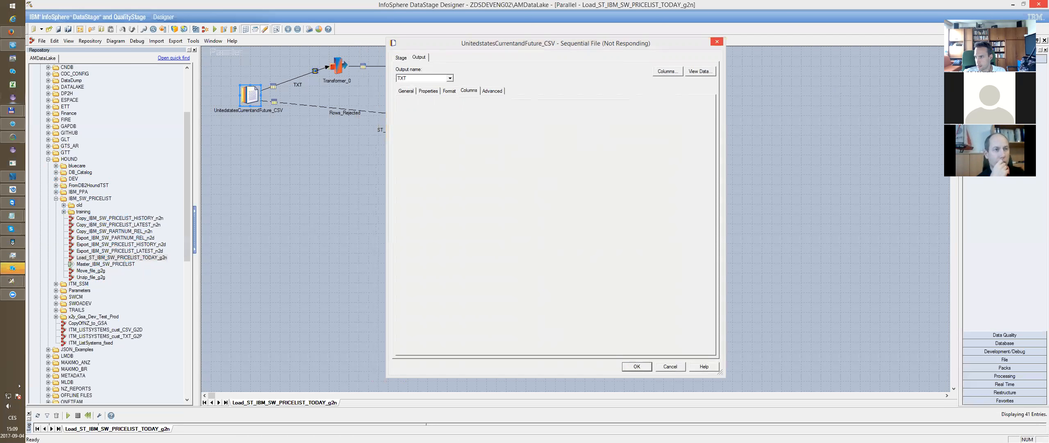
key("super+e")
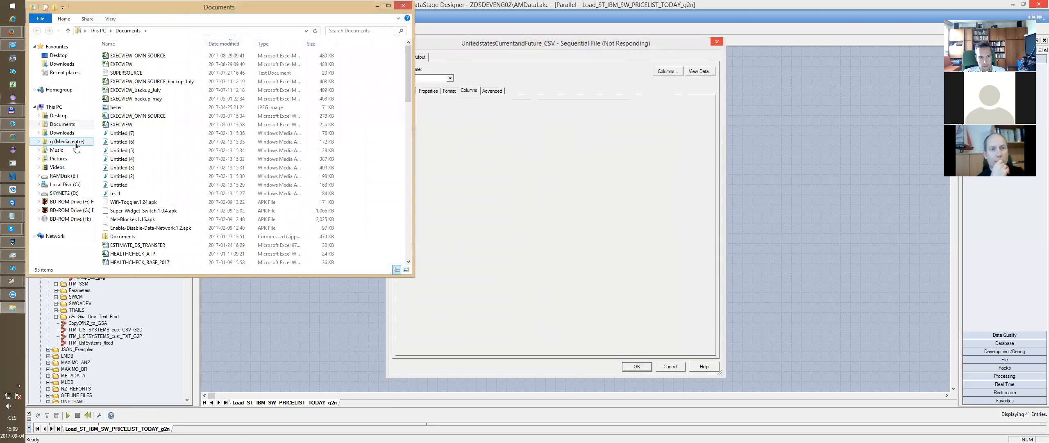
left_click_drag(200, 3, 200, 0)
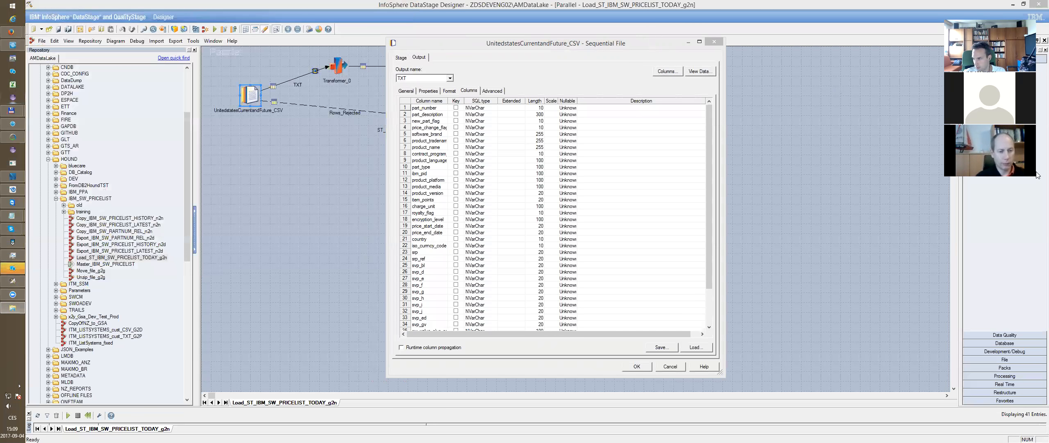
left_click(670, 367)
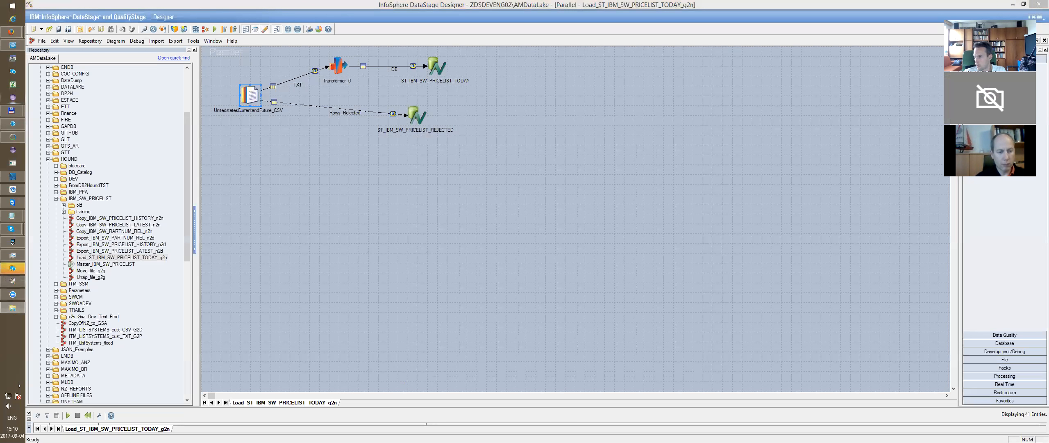
- View the contents of y:\HOUND\export.csv, examine its header and first data row, and close the viewer
mouse_move(11, 110)
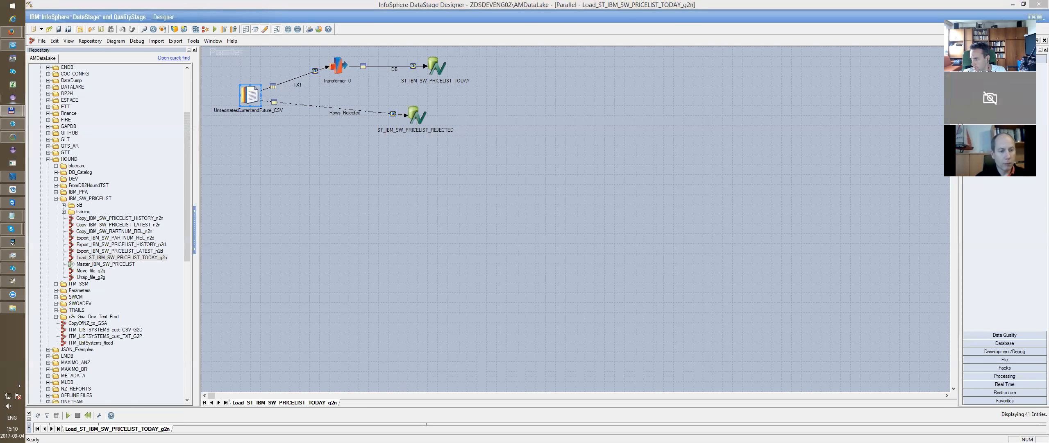
key("F3")
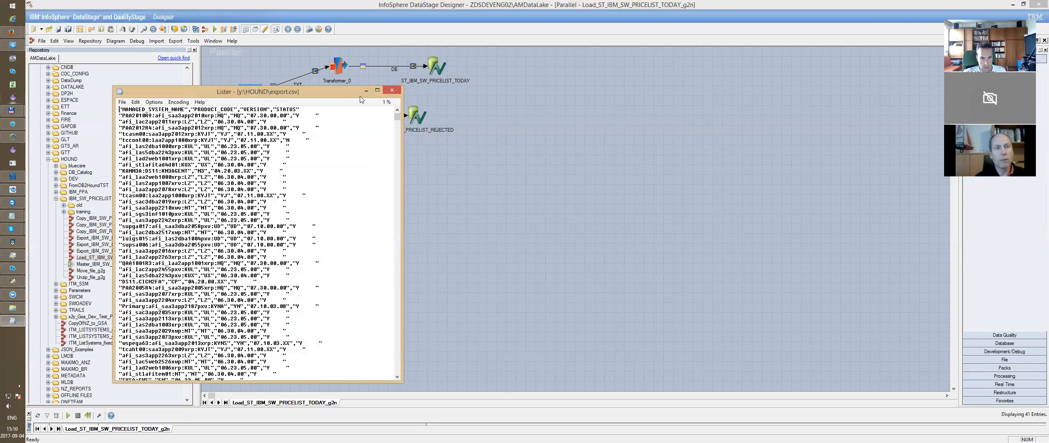
left_click_drag(360, 96, 592, 95)
left_click(562, 112)
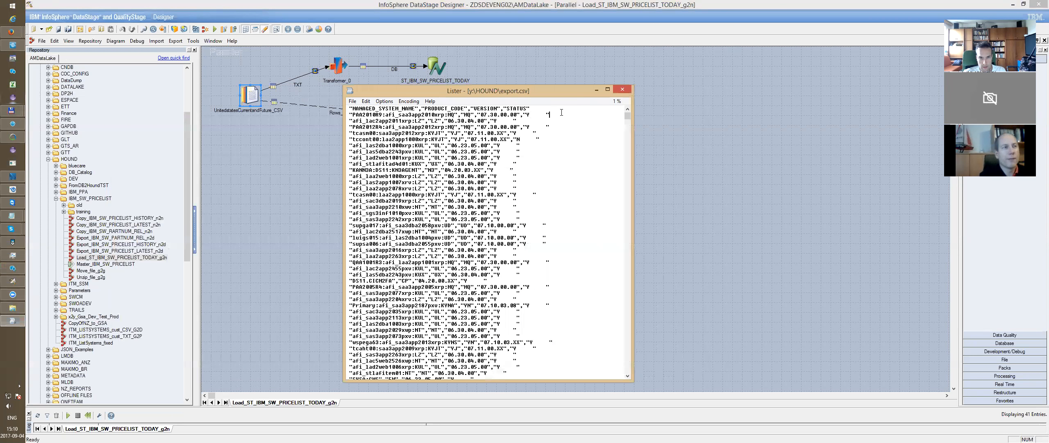
left_click_drag(549, 113, 350, 114)
left_click(435, 116)
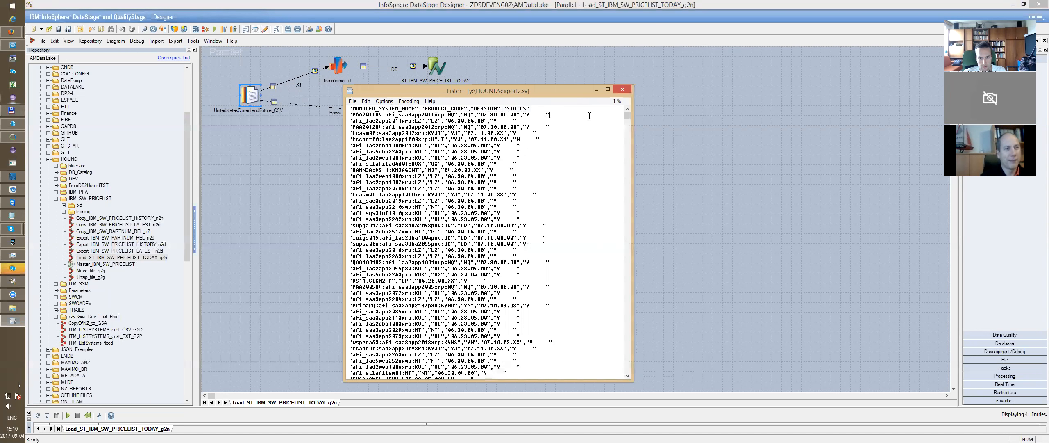
key("Escape")
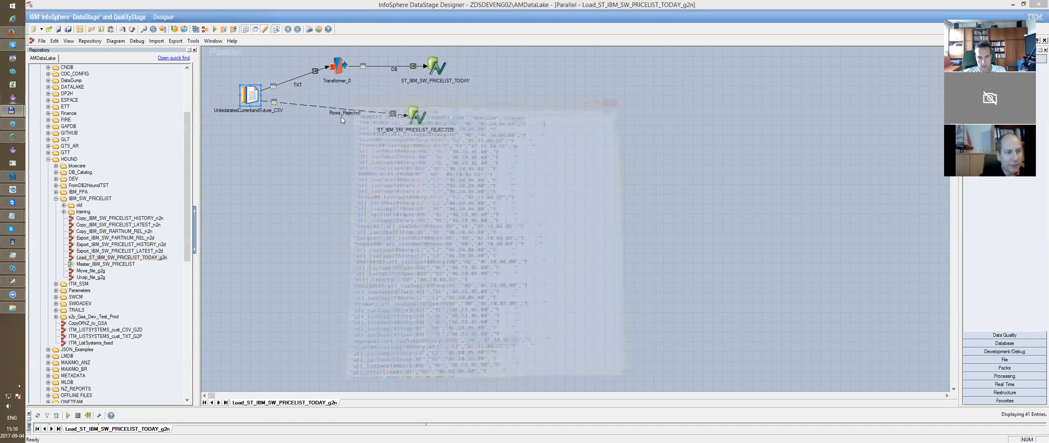
- Copy the directory path through HOUND from the UnitedstatesCurrentandFuture_CSV stage's File Pattern and leave the stage unchanged
double_click(250, 95)
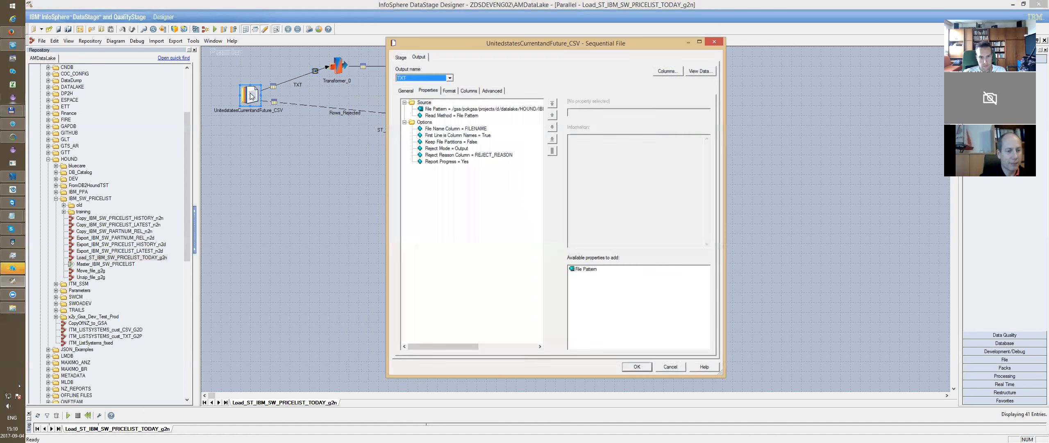
left_click(500, 108)
left_click_drag(569, 113, 655, 111)
key("ctrl+c")
right_click(642, 114)
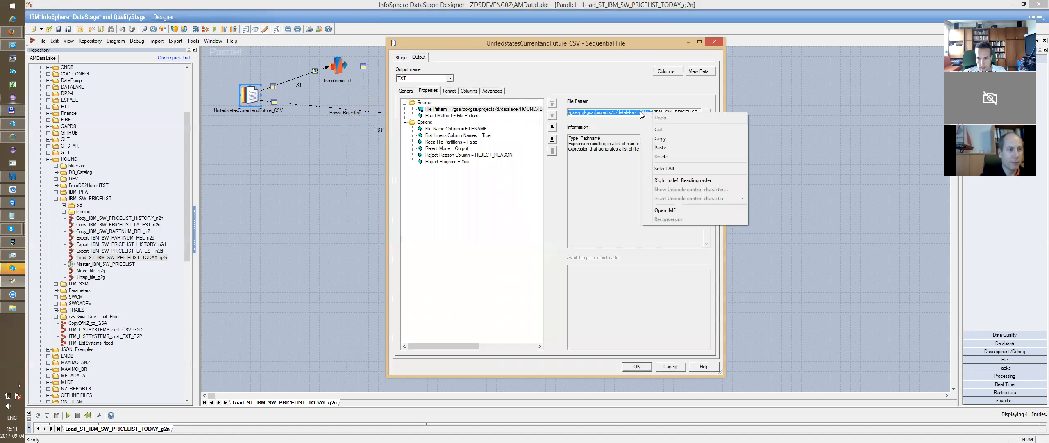
left_click(669, 140)
left_click(671, 366)
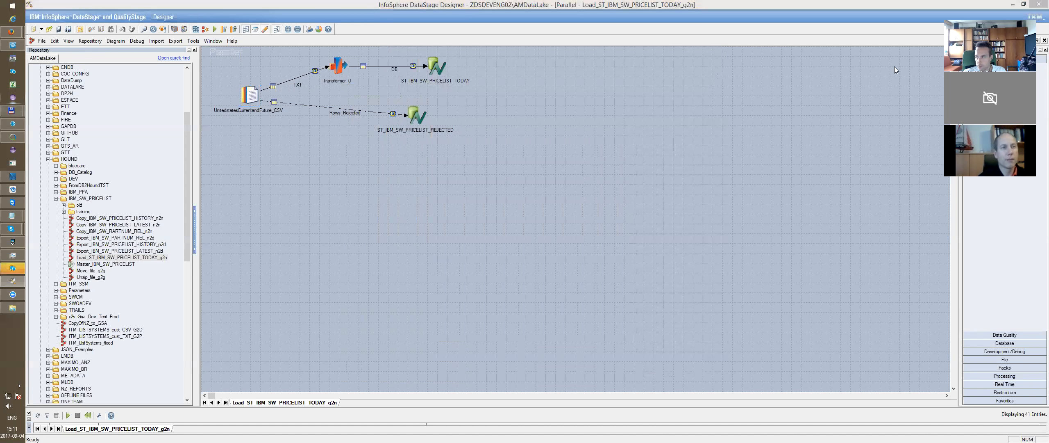
- Create a new parallel job and place a Sequential File stage from the favorites on its canvas
key("ctrl+n")
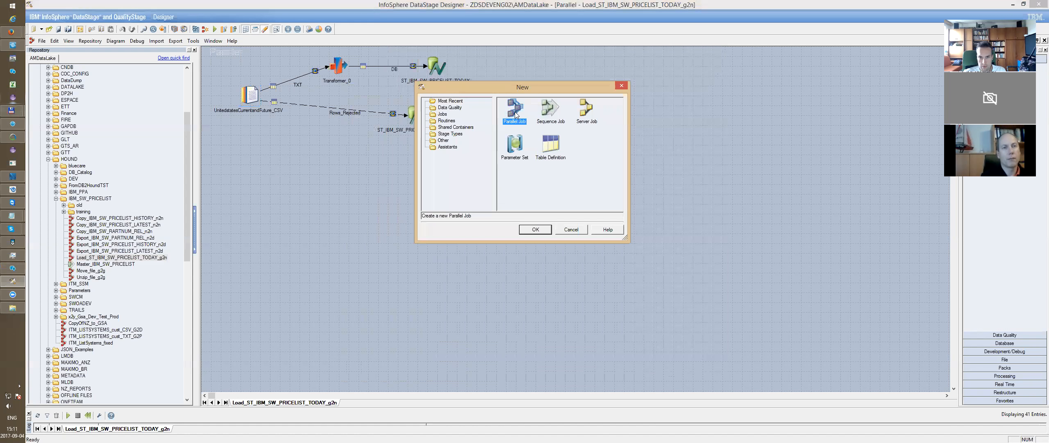
double_click(516, 114)
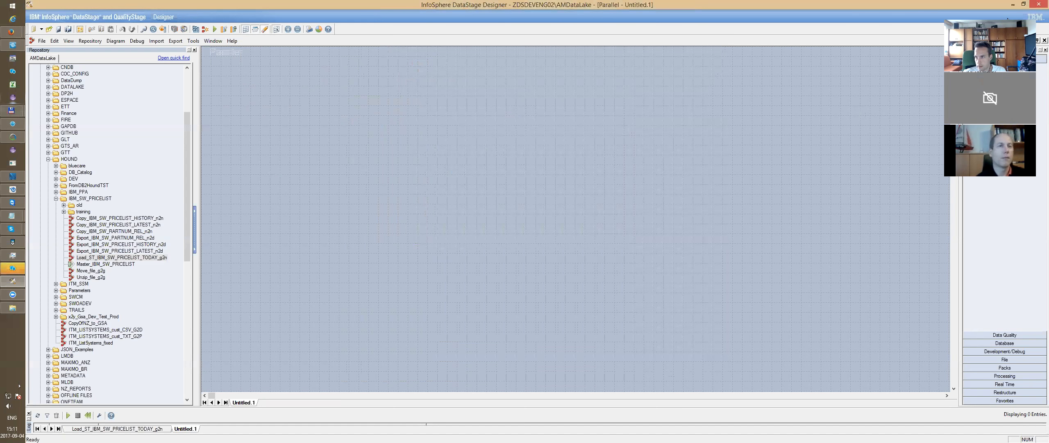
left_click(1005, 399)
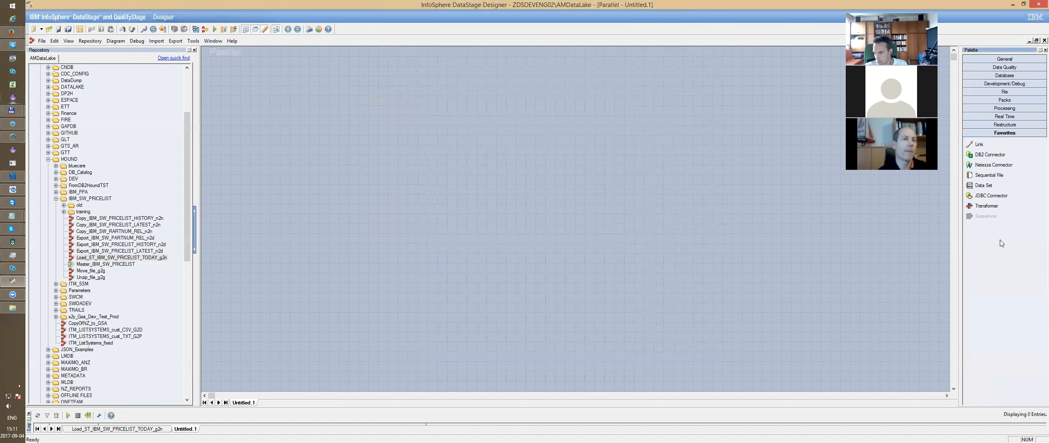
left_click_drag(989, 179, 289, 162)
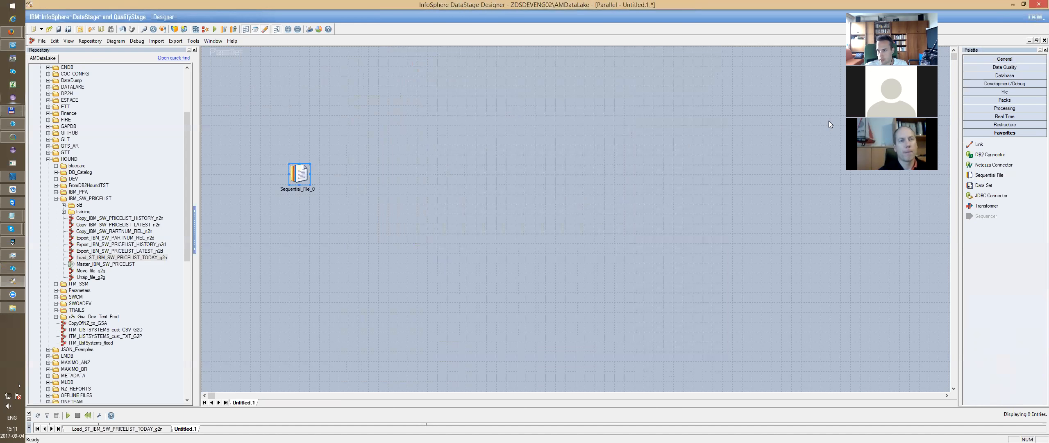
- Move the Sequential File stage up, add a Netezza Connector stage beside it, and link the file stage to the connector
left_click(1002, 92)
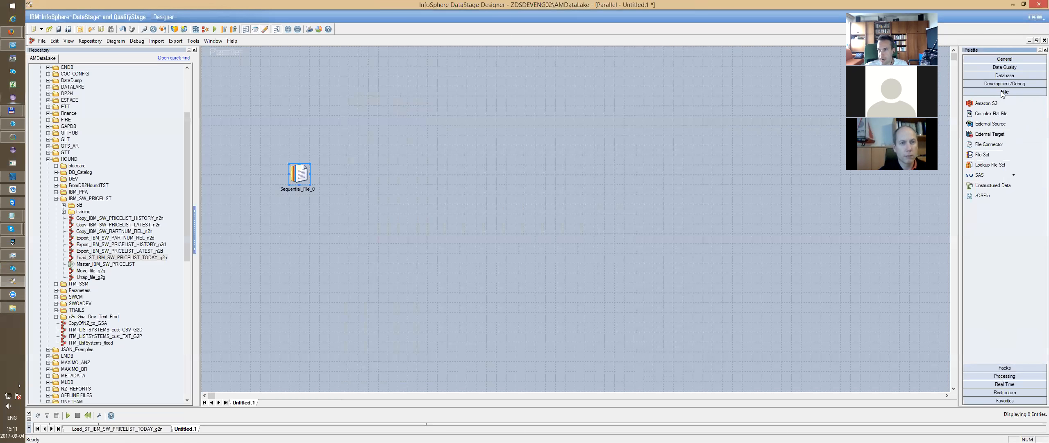
left_click(1005, 401)
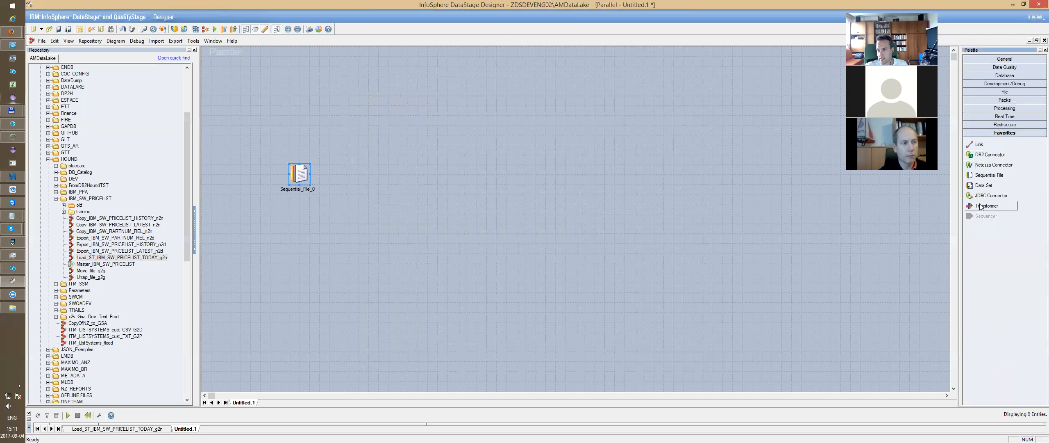
left_click_drag(300, 173, 300, 143)
left_click(471, 167)
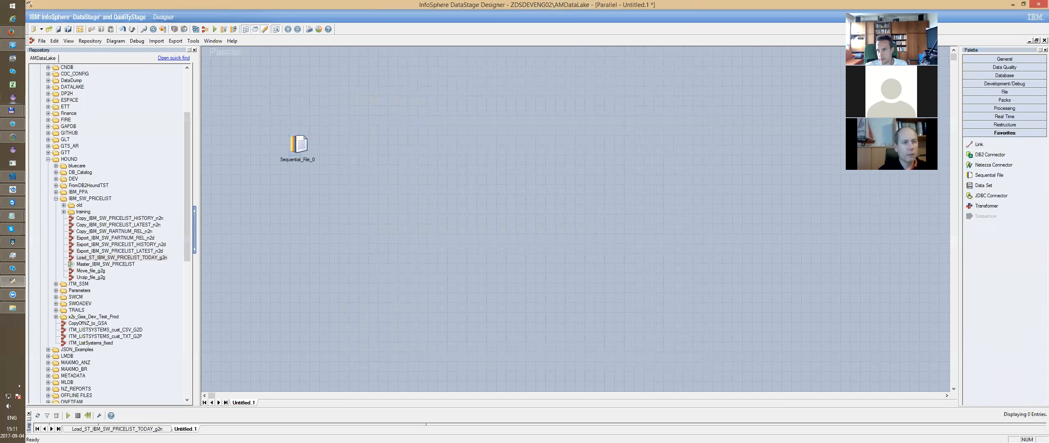
left_click_drag(943, 166, 451, 145)
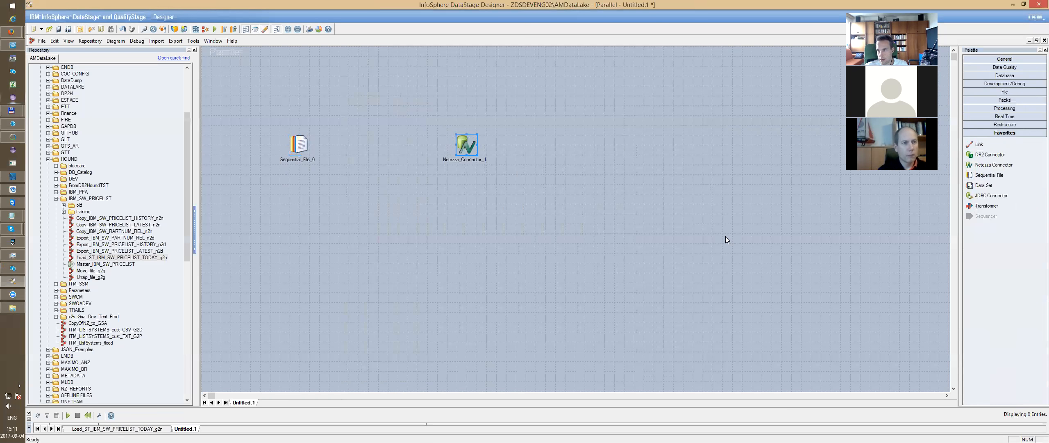
left_click_drag(300, 144, 467, 145)
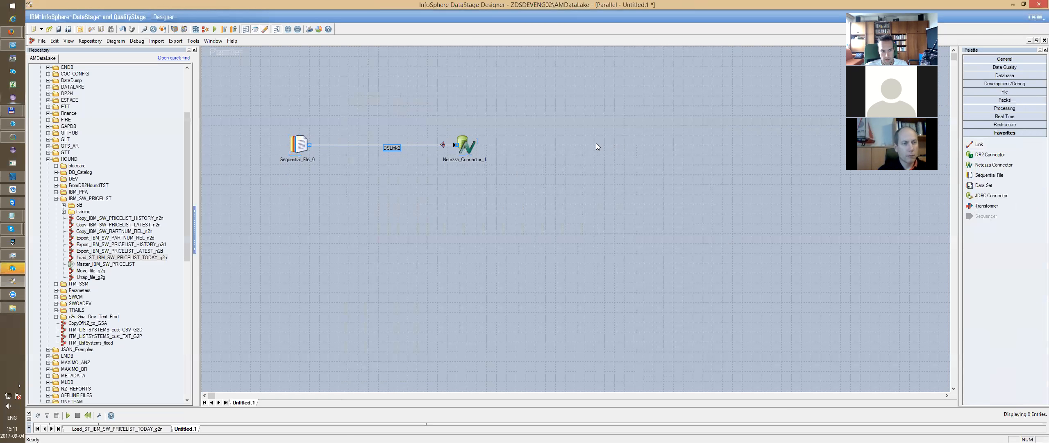
- Set the Sequential File stage's File property to /gsa/pokgsa/projects/d/datalake/HOUND/export.csv, reusing the copied directory path
double_click(299, 144)
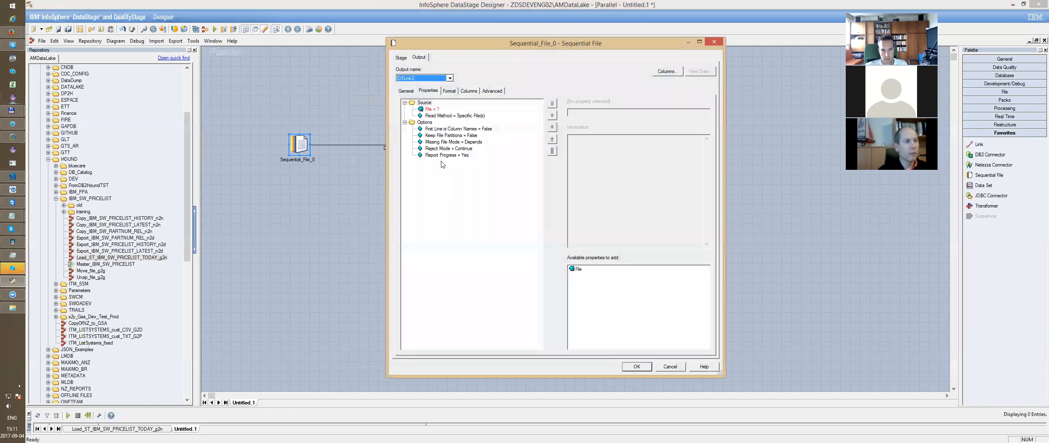
left_click(447, 118)
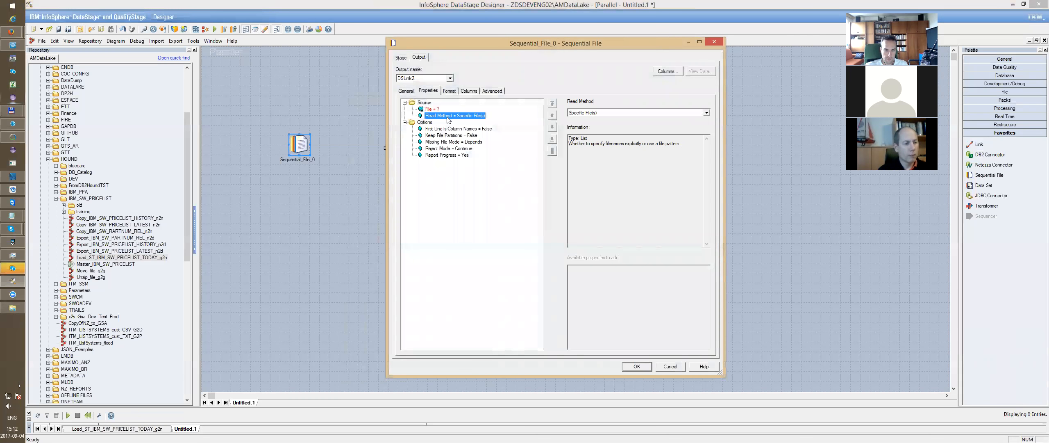
left_click(432, 109)
left_click(581, 111)
key("ctrl+v")
type("/expor")
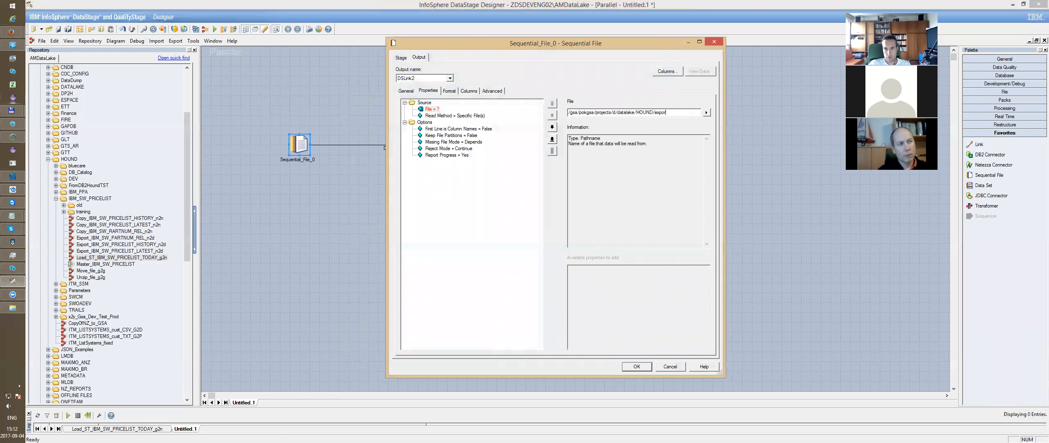
type("t.csv")
left_click(435, 114)
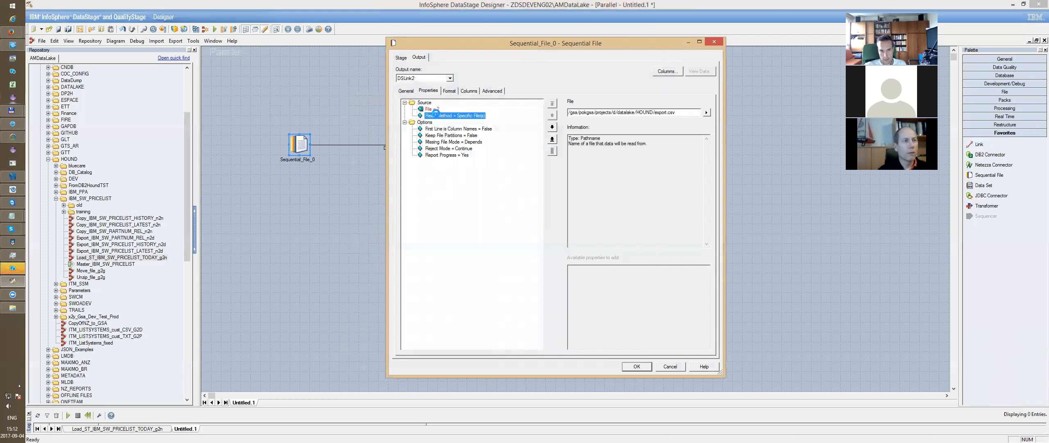
left_click(457, 110)
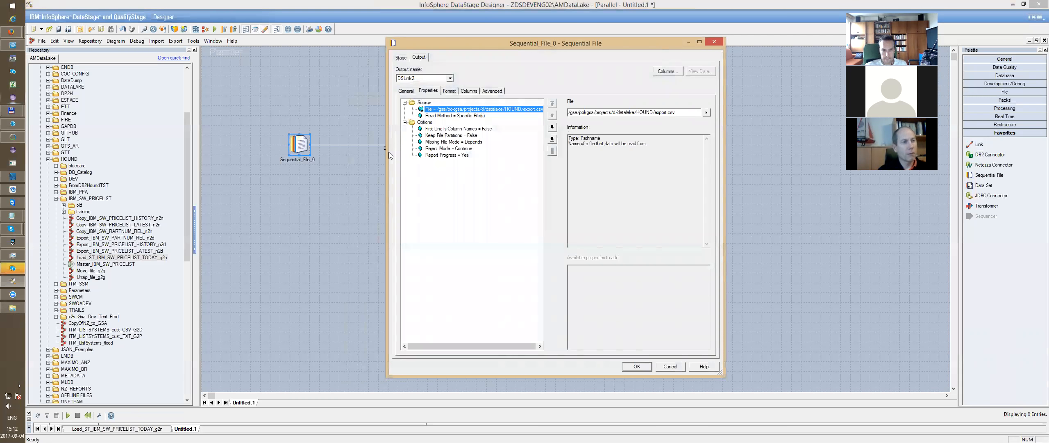
- Check export.csv for a header row and set First Line is Column Names to True
left_click(459, 130)
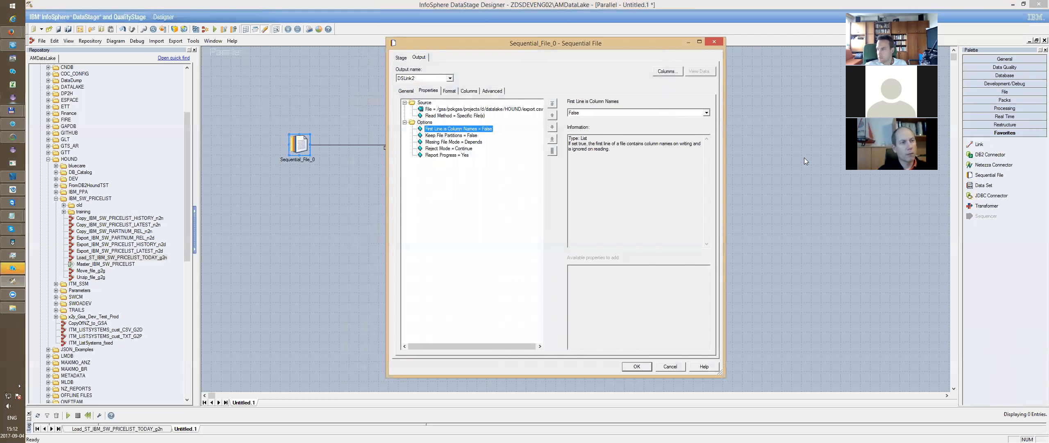
key("alt+Tab")
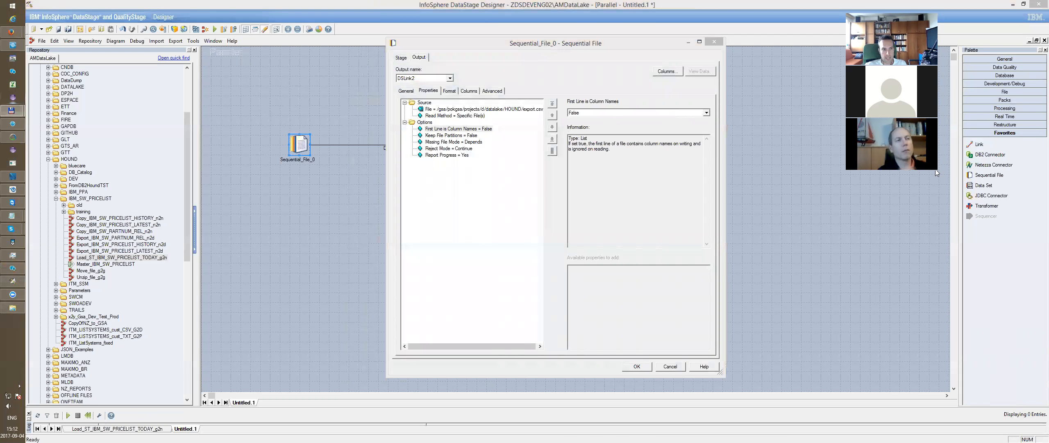
key("F3")
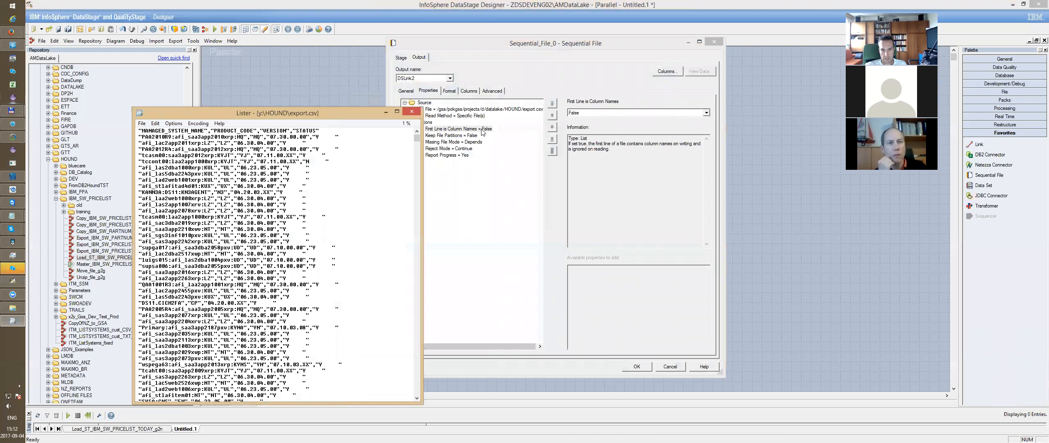
key("Escape")
left_click(599, 113)
left_click(592, 124)
- Review the Keep File Partitions option alongside export.csv, moving the stage properties window clear of the file viewer
left_click(456, 135)
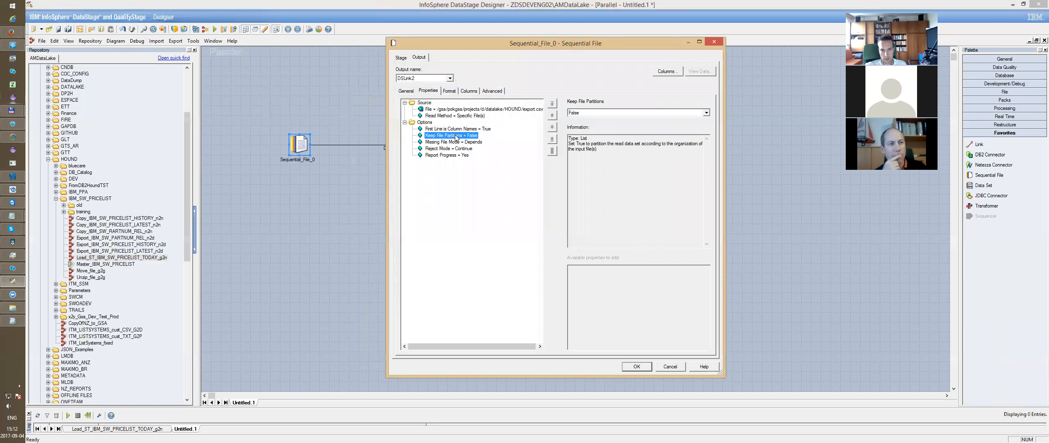
key("F3")
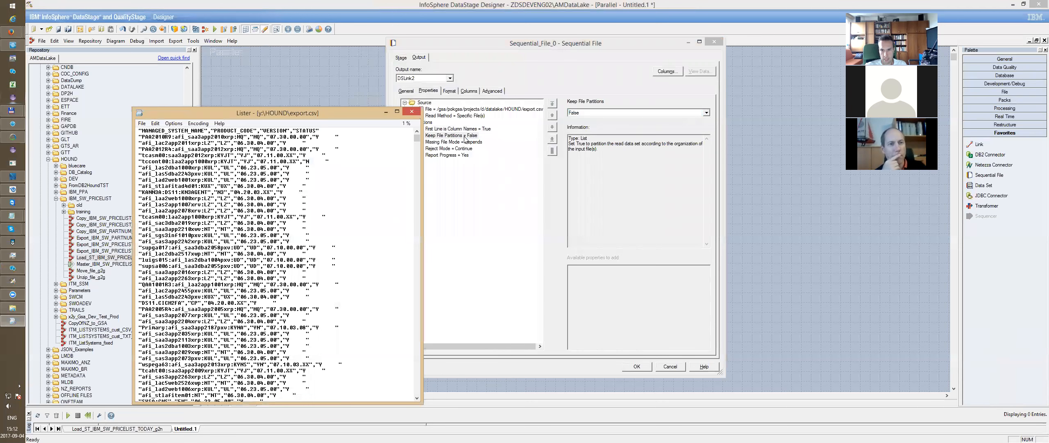
left_click_drag(563, 44, 705, 42)
key("alt+Tab")
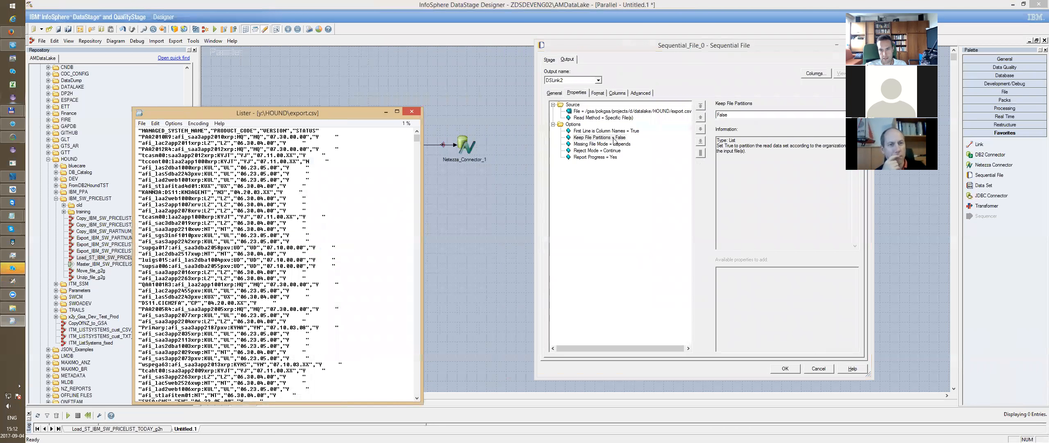
- Set the Sequential File stage's Missing File Mode to Error
left_click(610, 145)
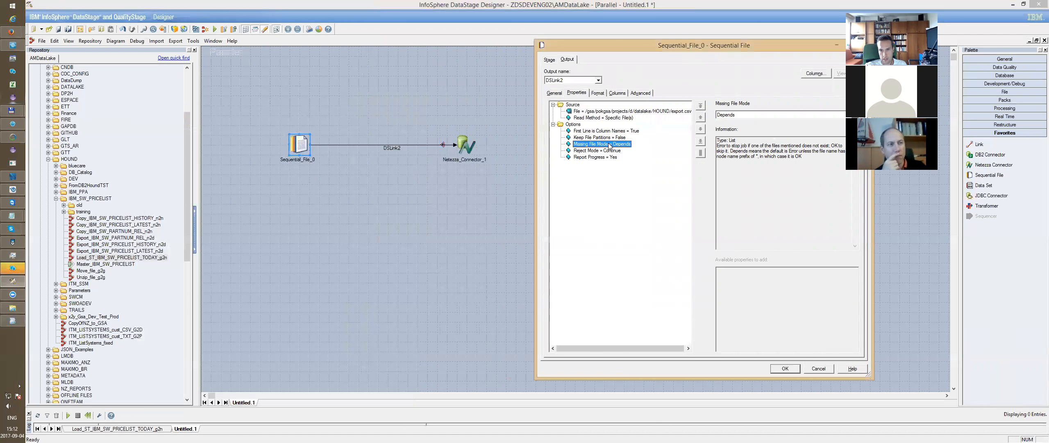
left_click_drag(733, 45, 643, 41)
left_click(728, 111)
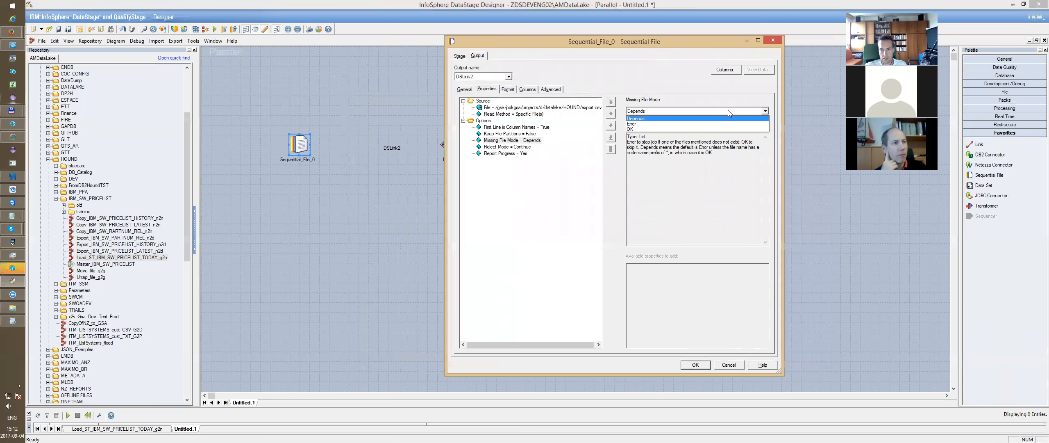
left_click(639, 124)
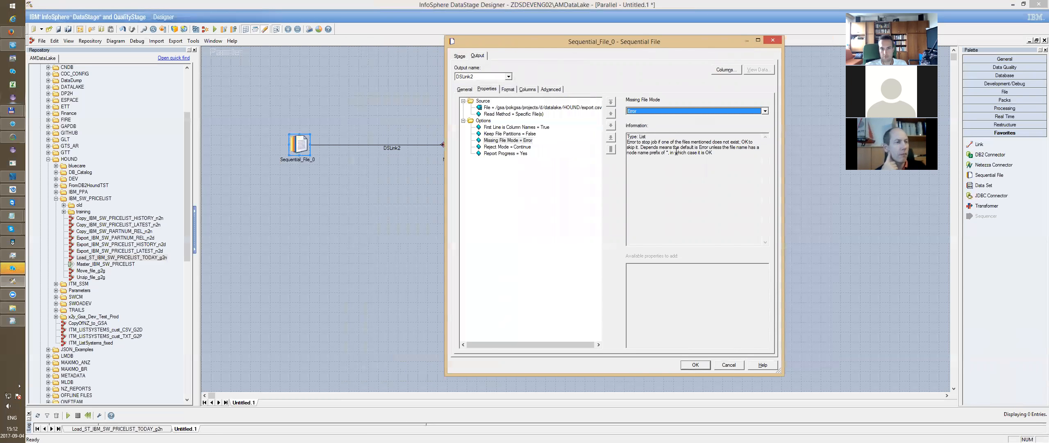
left_click(672, 182)
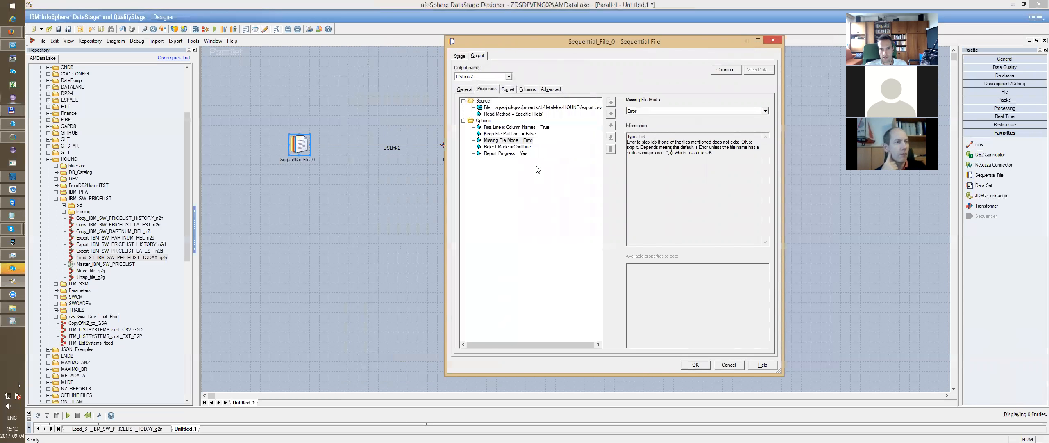
- Read the Reject Mode description and set Reject Mode to Fail
left_click(520, 148)
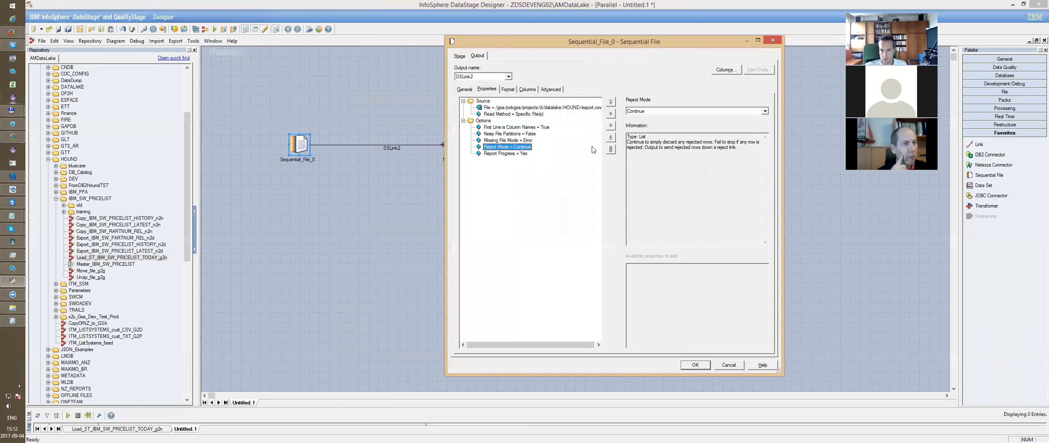
left_click(669, 156)
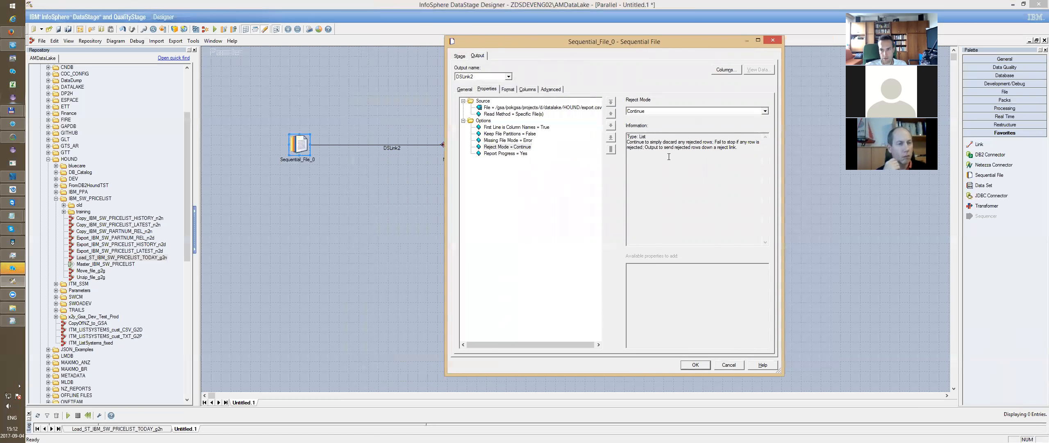
left_click(660, 112)
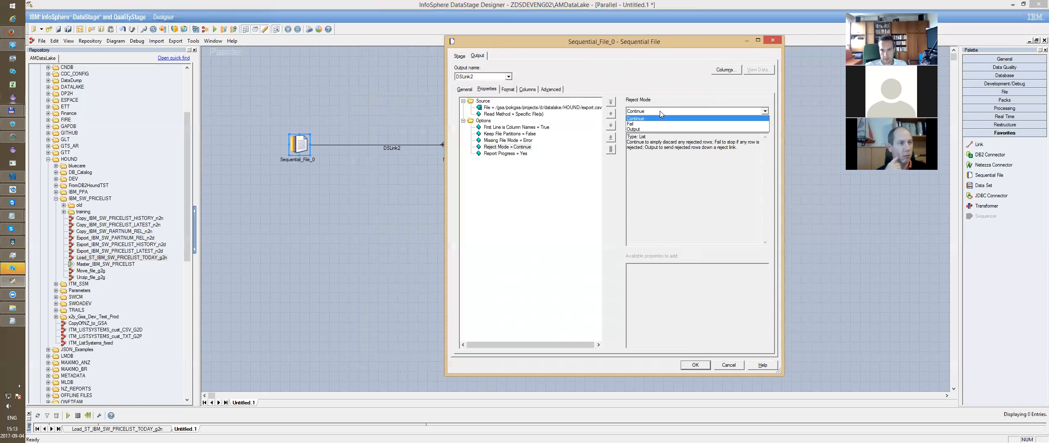
left_click(639, 124)
left_click(688, 175)
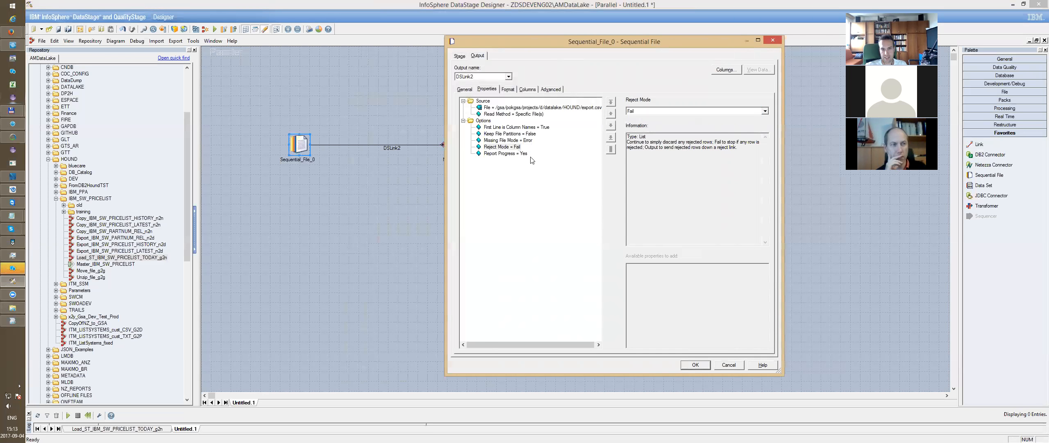
- Examine the Report Progress option and the optional properties available to add, including the Schema File description
left_click(518, 154)
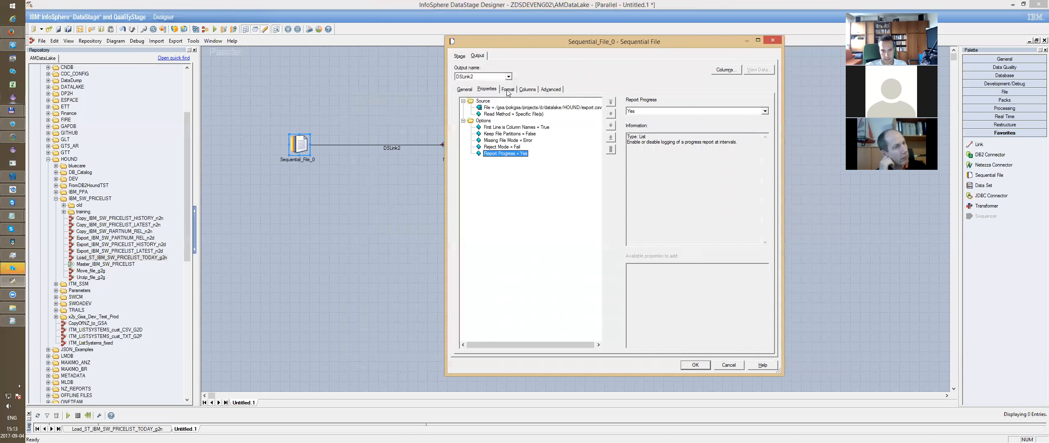
left_click(486, 120)
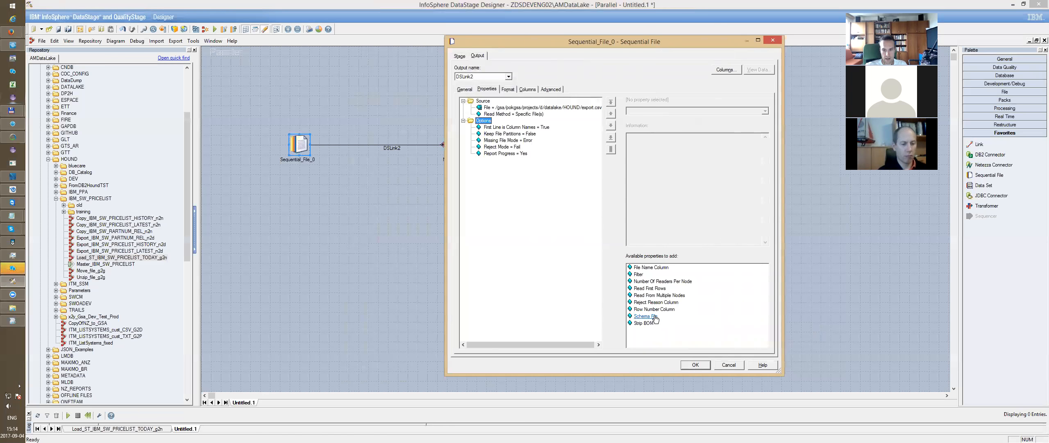
mouse_move(643, 319)
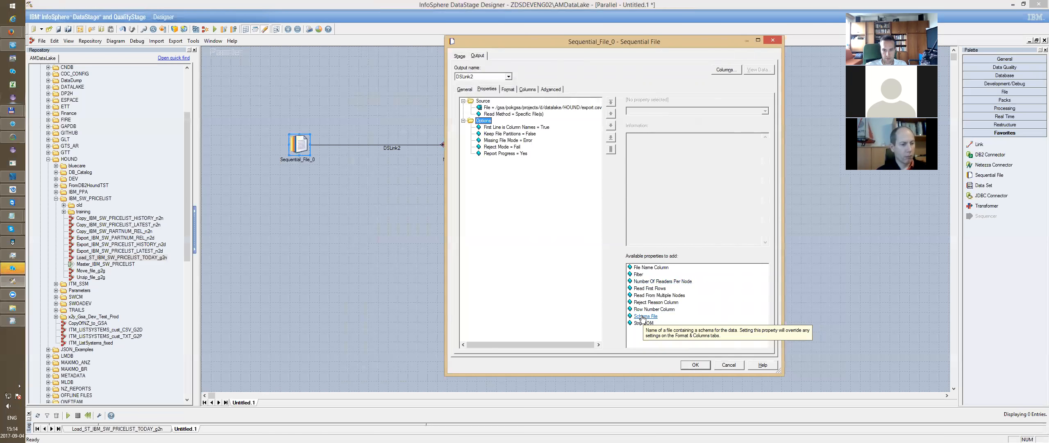
- Examine the stage's record-level format settings and the choices offered for Final delimiter
left_click(507, 90)
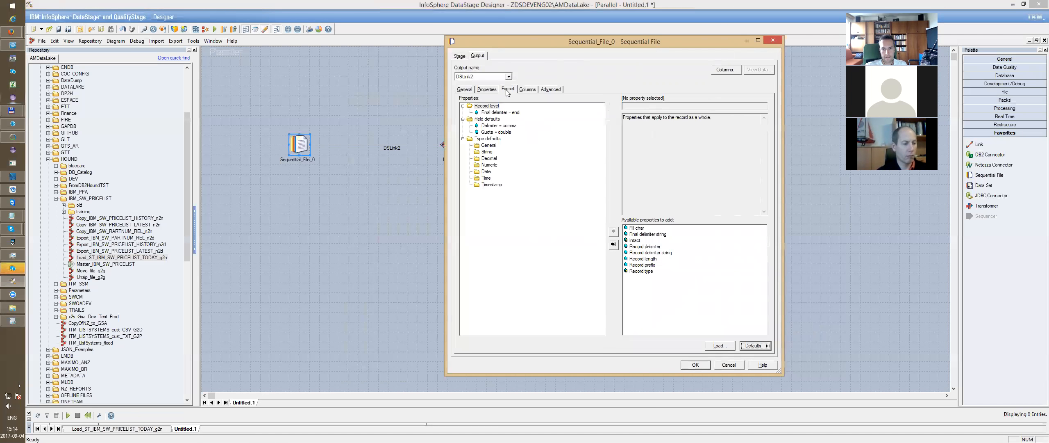
left_click(488, 106)
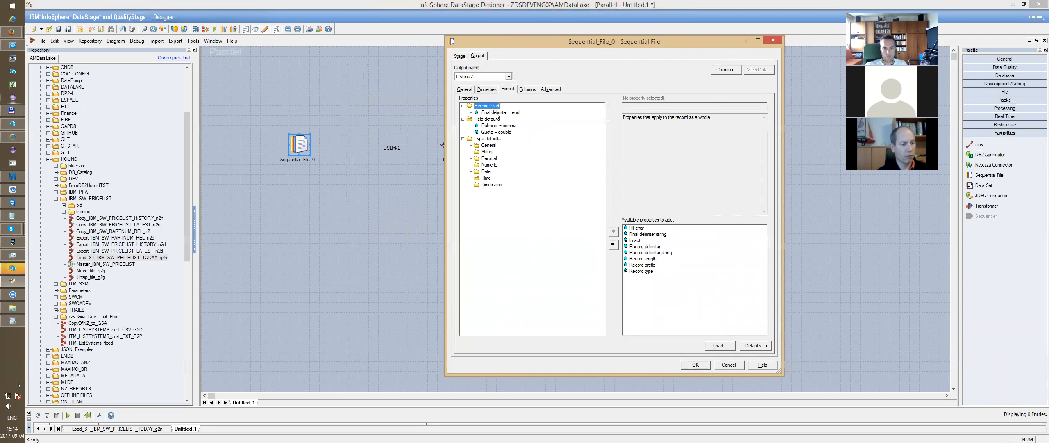
left_click(495, 113)
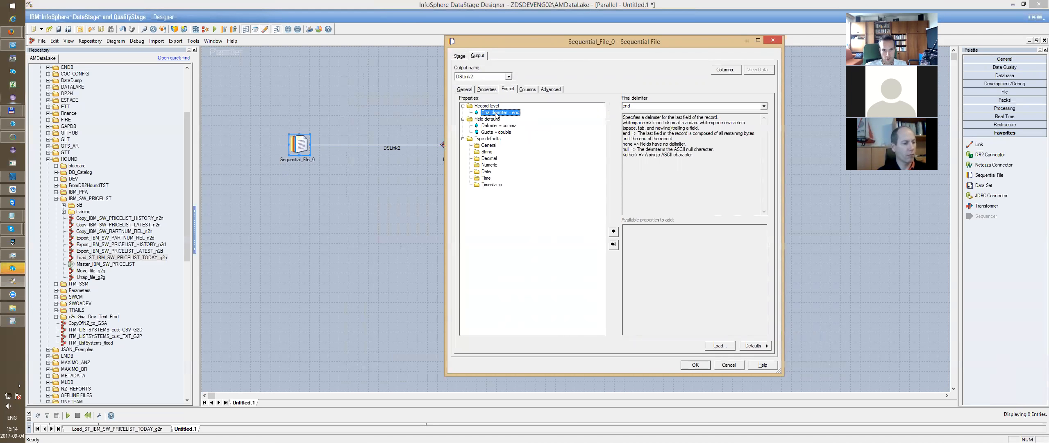
left_click(765, 106)
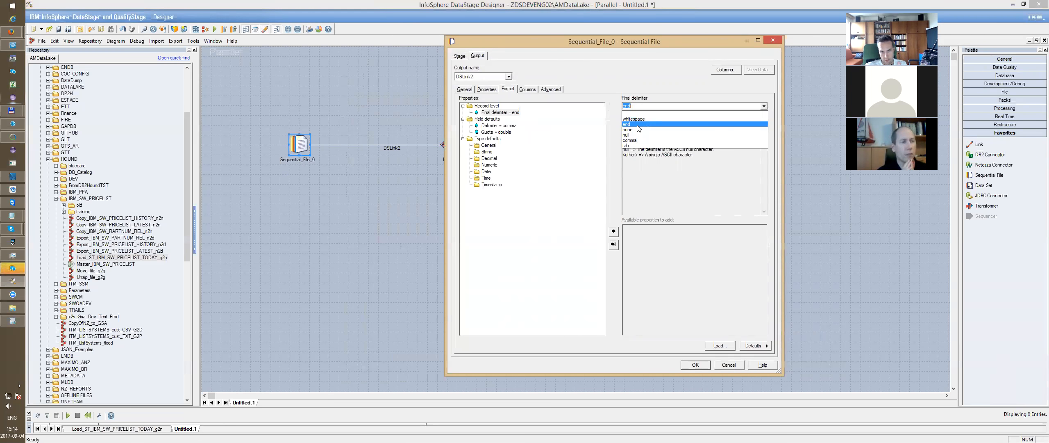
left_click(660, 162)
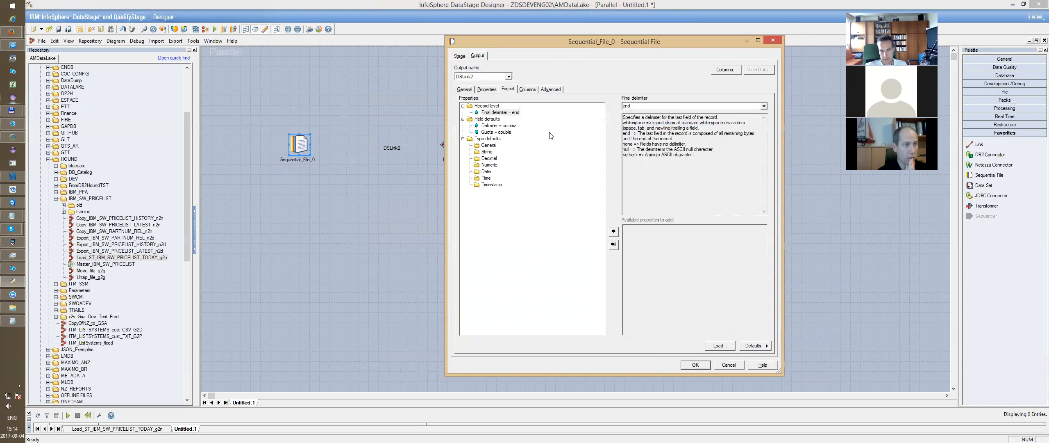
- Compare the field Delimiter setting with the separators used in export.csv
left_click(501, 125)
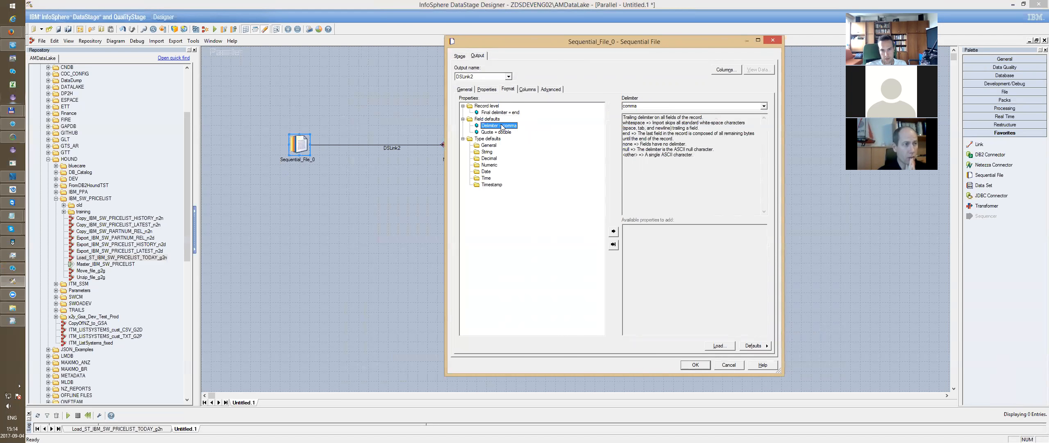
key("alt+Tab")
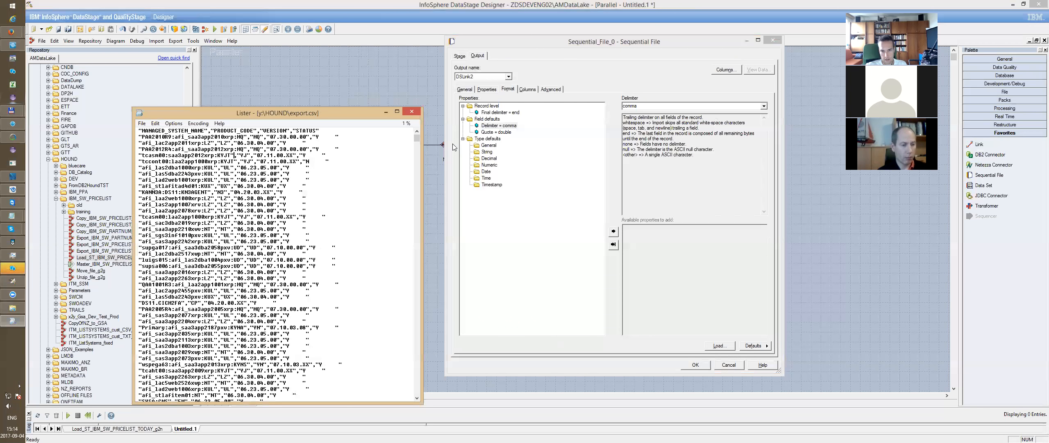
left_click(499, 126)
key("alt+Tab")
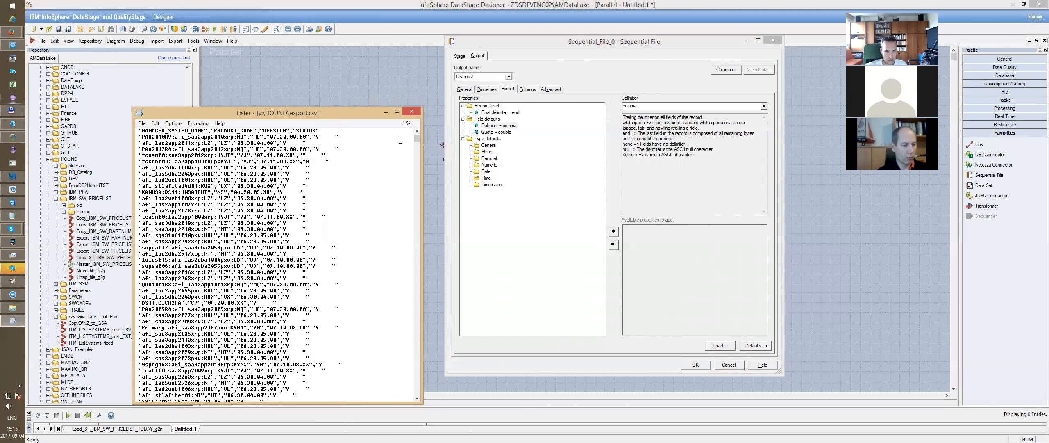
mouse_move(413, 135)
left_mouse_down()
mouse_move(420, 398)
mouse_move(417, 136)
left_mouse_up()
left_click(413, 141)
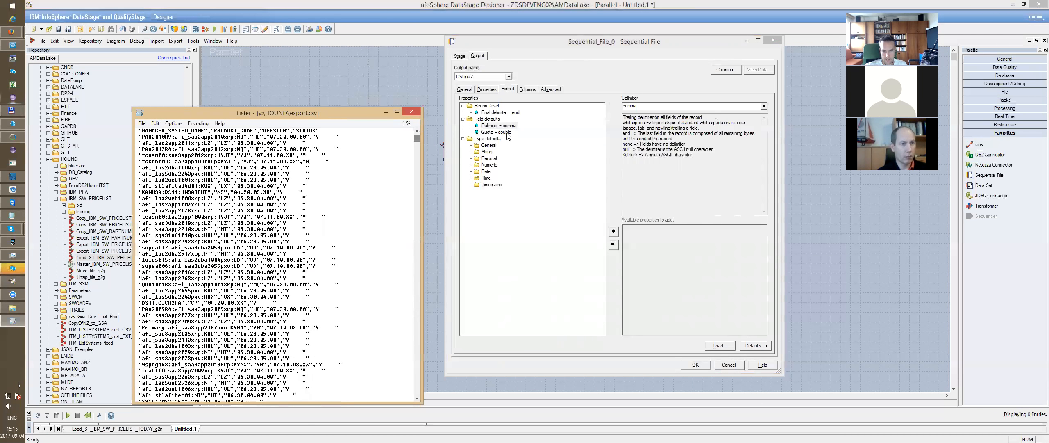
- Examine the Quote field default and the quoting choices it offers
left_click(502, 132)
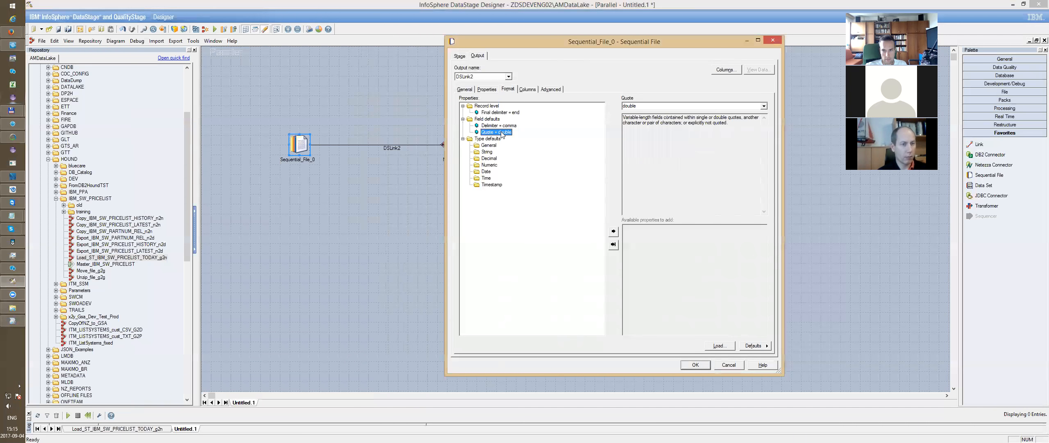
left_click(764, 106)
left_click(696, 187)
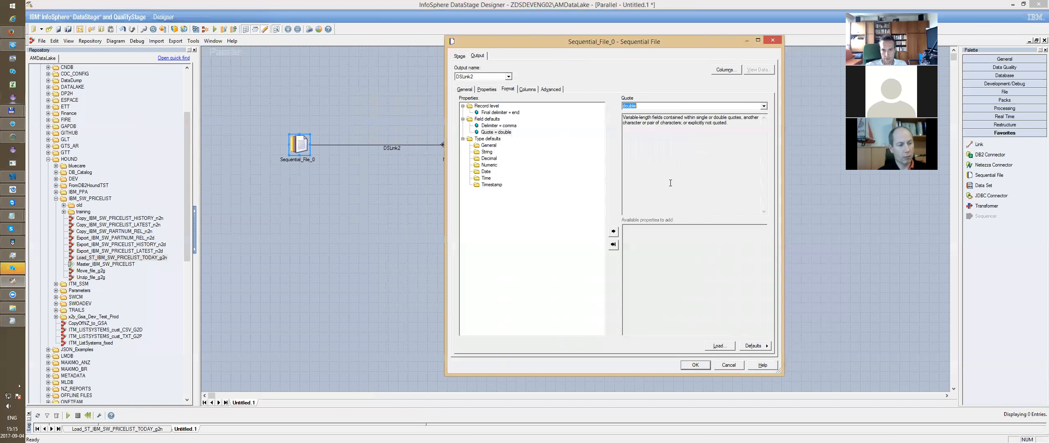
left_click(499, 126)
left_click(498, 132)
left_click(758, 106)
left_click(640, 106)
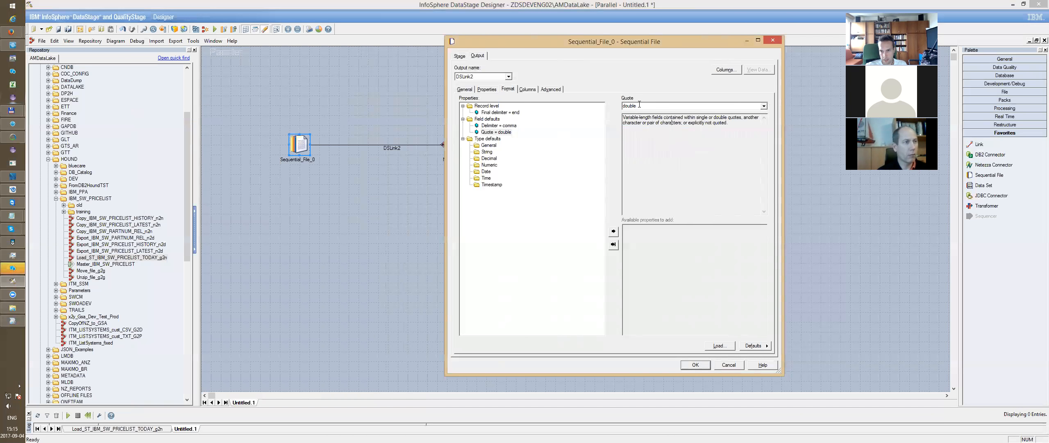
- Review the choices for the field Delimiter and select comma
left_click(494, 127)
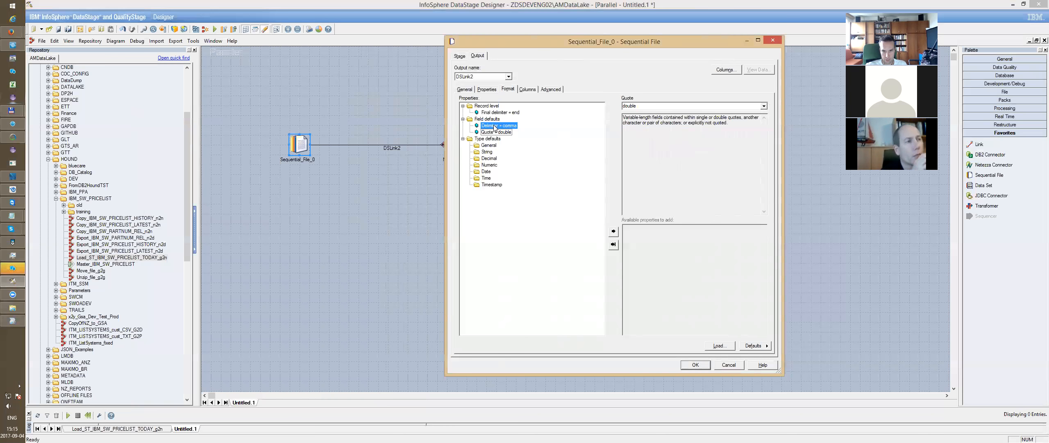
left_click(764, 106)
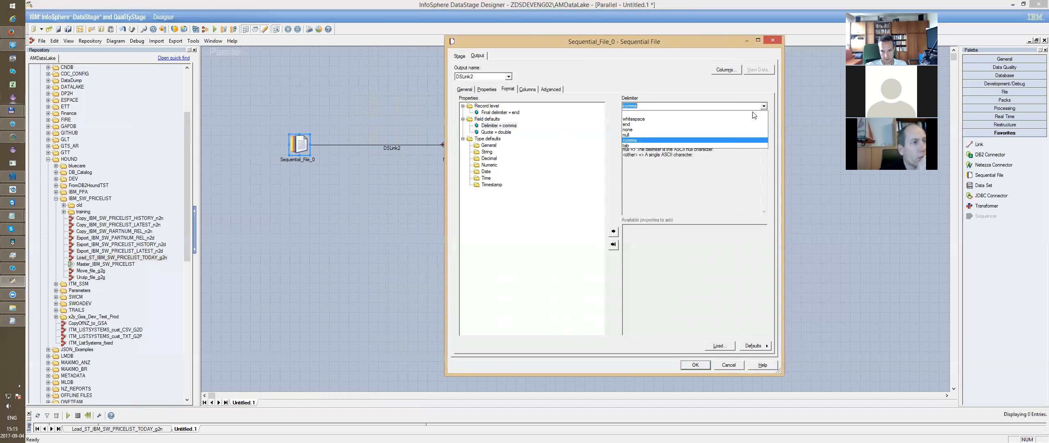
left_click(638, 141)
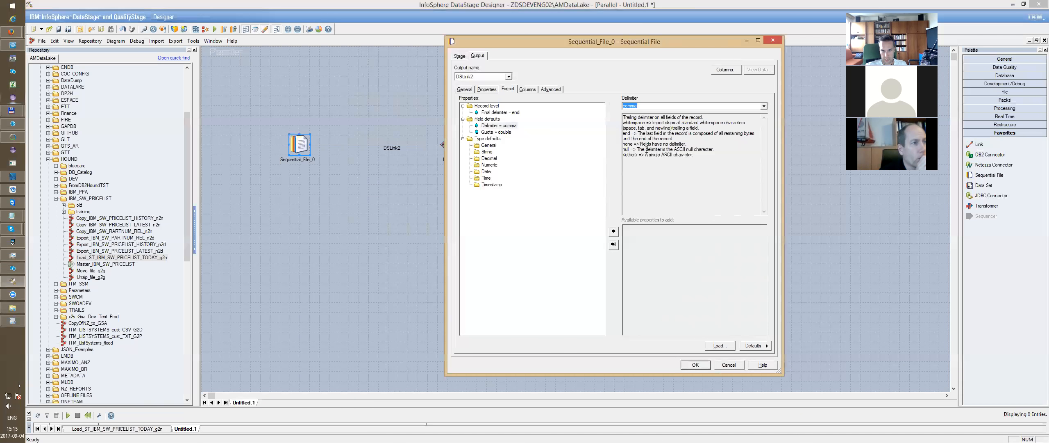
- Add the Final delimiter string property at record level, agreeing to deselect the conflicting Final delimiter setting
left_click(484, 108)
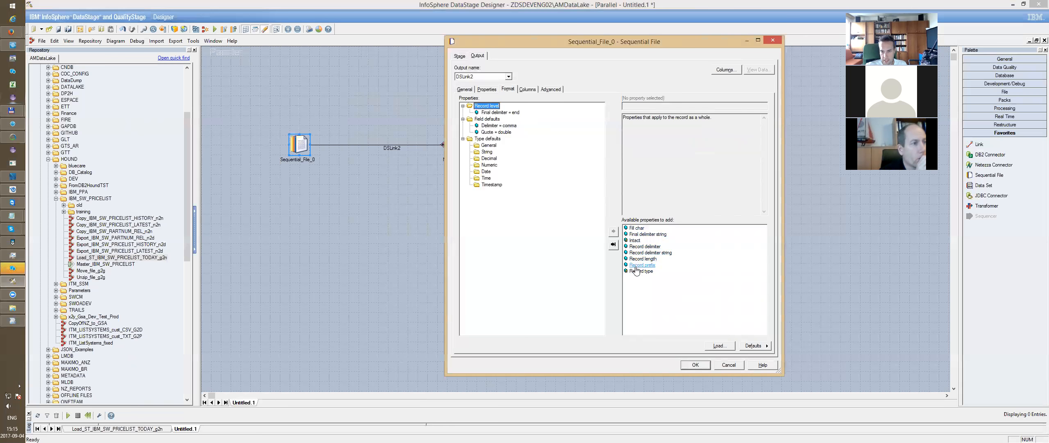
double_click(647, 234)
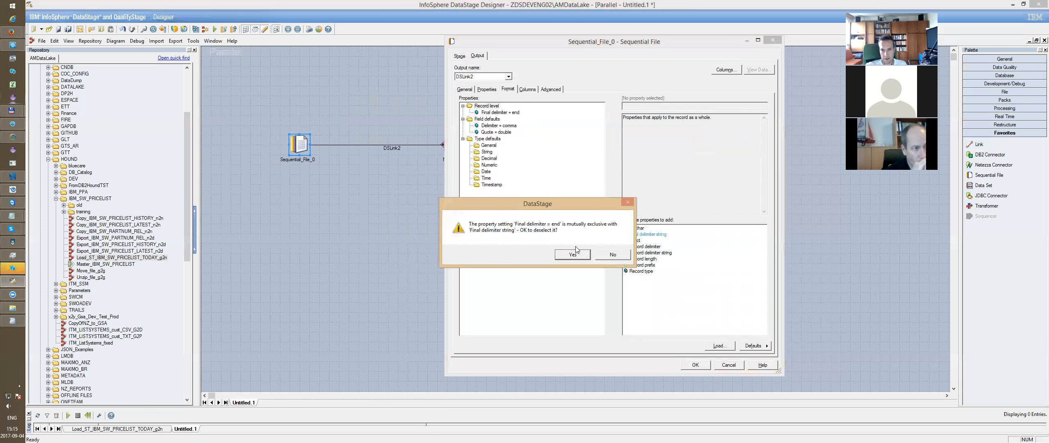
left_click(573, 254)
- Read the Final delimiter string description, including its use of backslash escapes for special characters
left_click(507, 113)
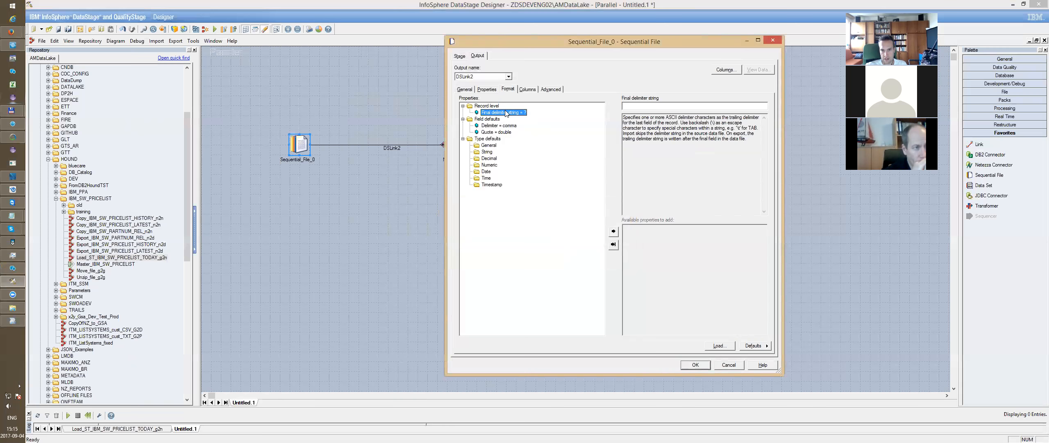
left_click(714, 106)
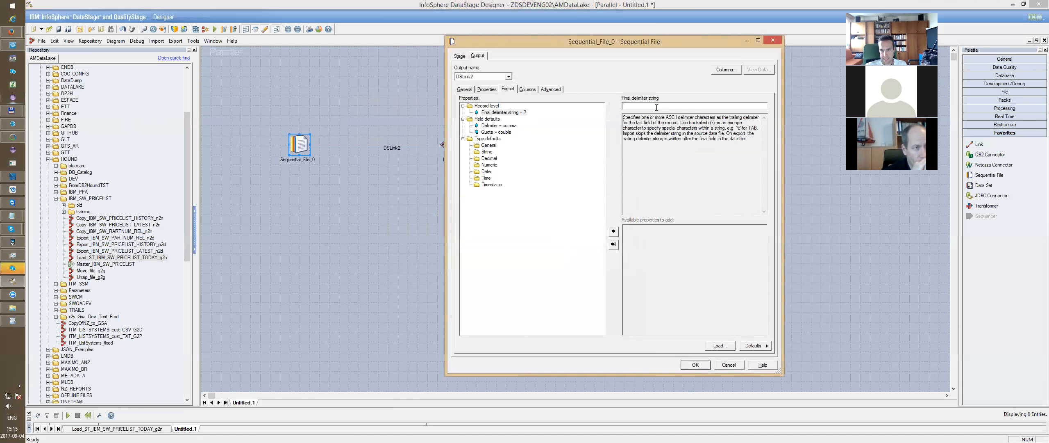
left_click_drag(648, 123, 738, 133)
left_click(717, 139)
left_click(639, 105)
left_click(508, 112)
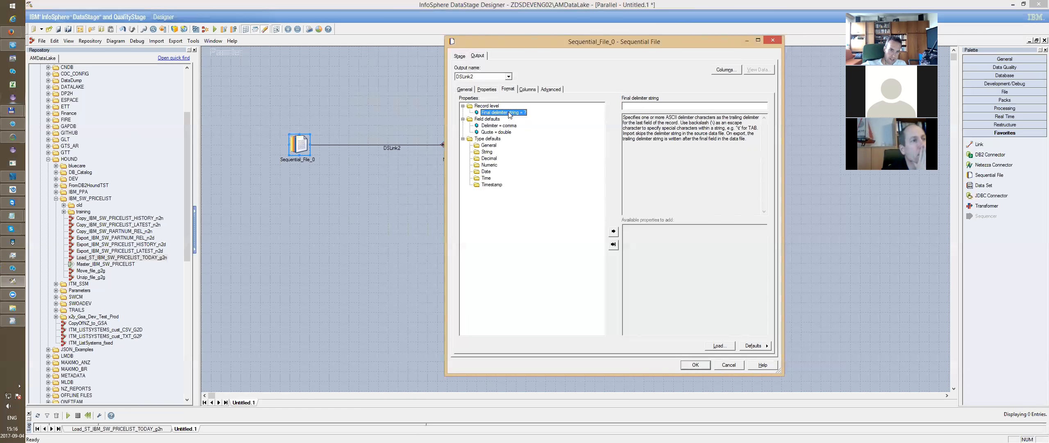
left_click(489, 107)
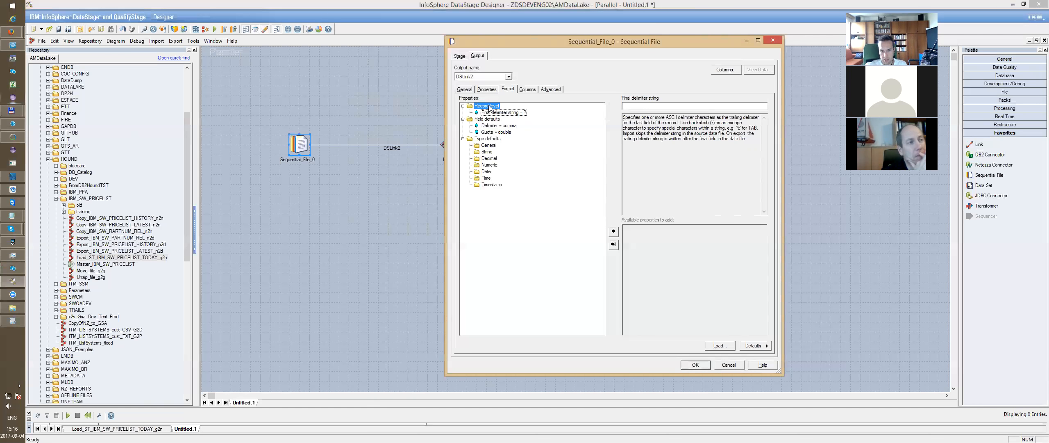
- Replace the record-level Final delimiter string property with Final delimiter, accepting removal of the conflicting property
left_click(463, 106)
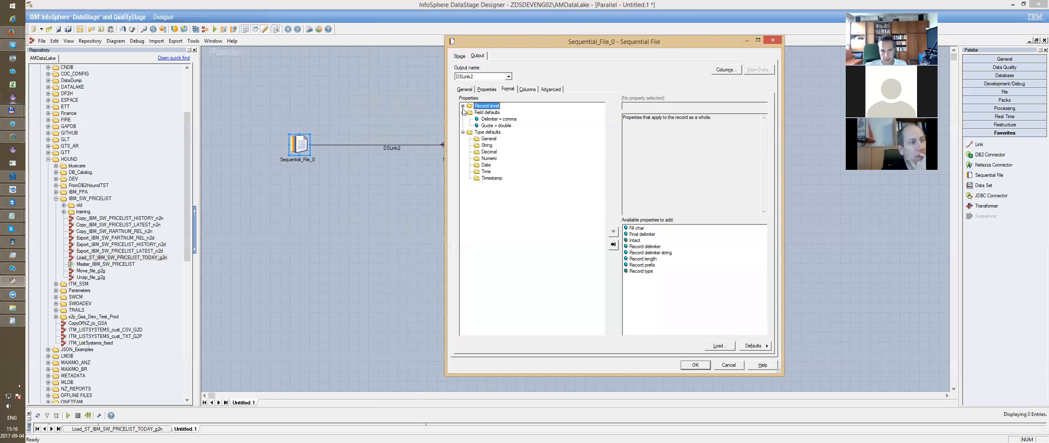
left_click(463, 106)
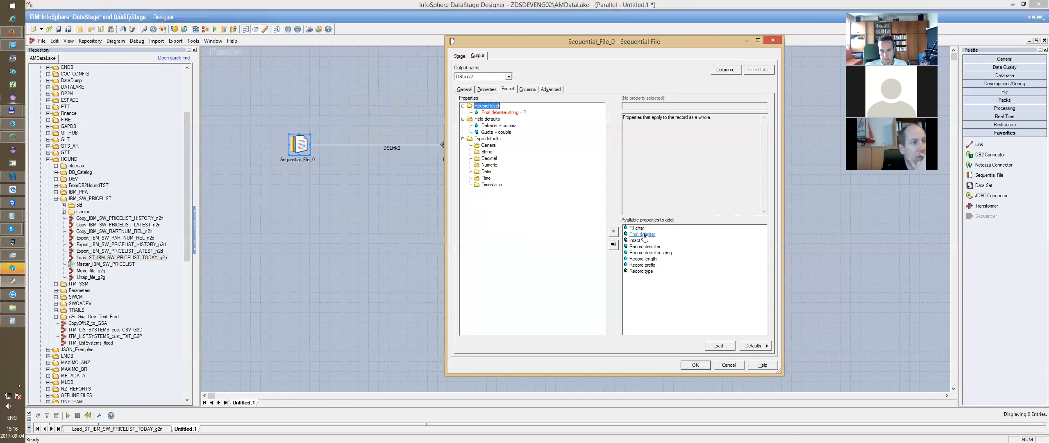
double_click(643, 234)
left_click(571, 250)
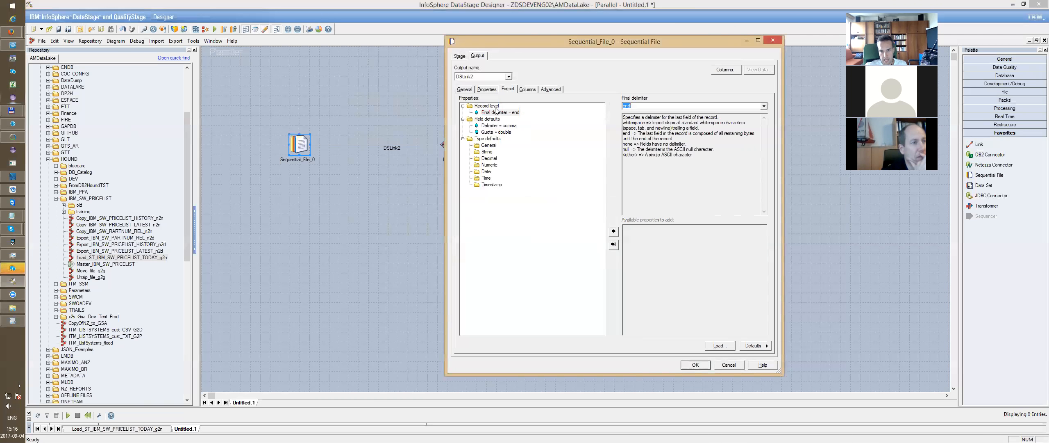
- Examine the Final delimiter description and choices, keeping end, and check which other record-level properties can be added
left_click(497, 113)
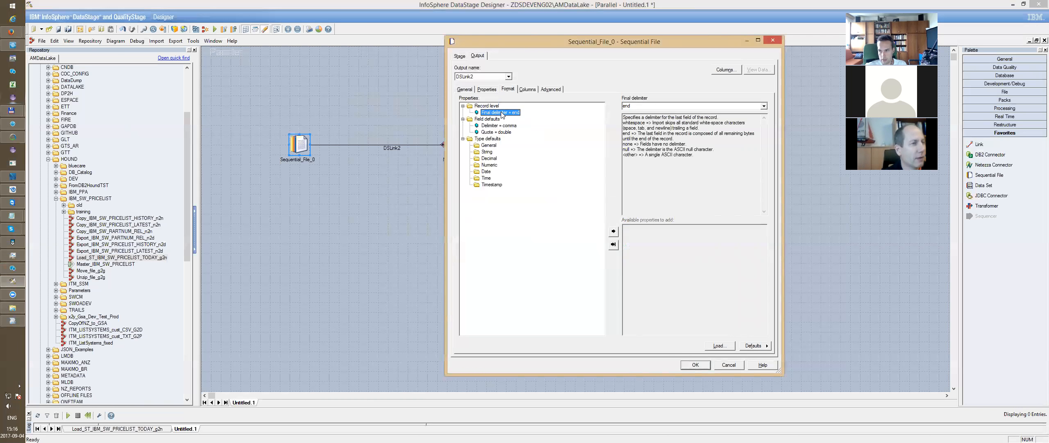
left_click(764, 106)
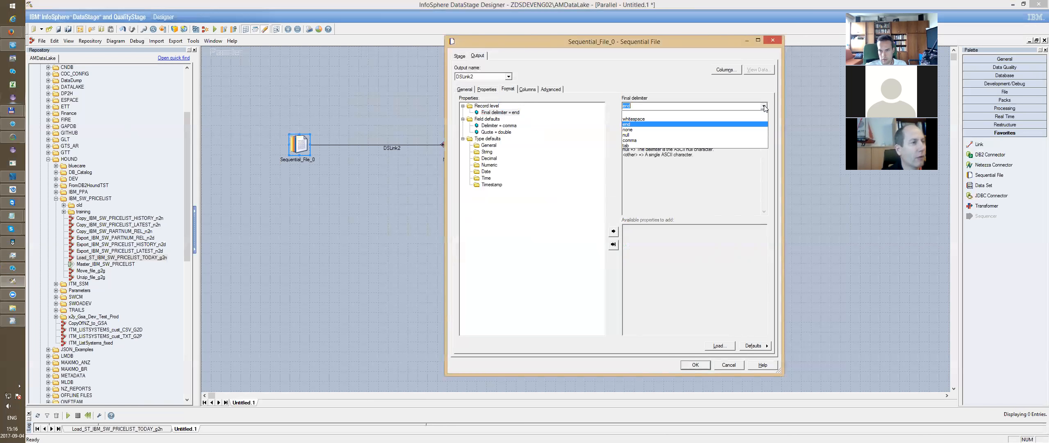
left_click(740, 124)
left_click(740, 121)
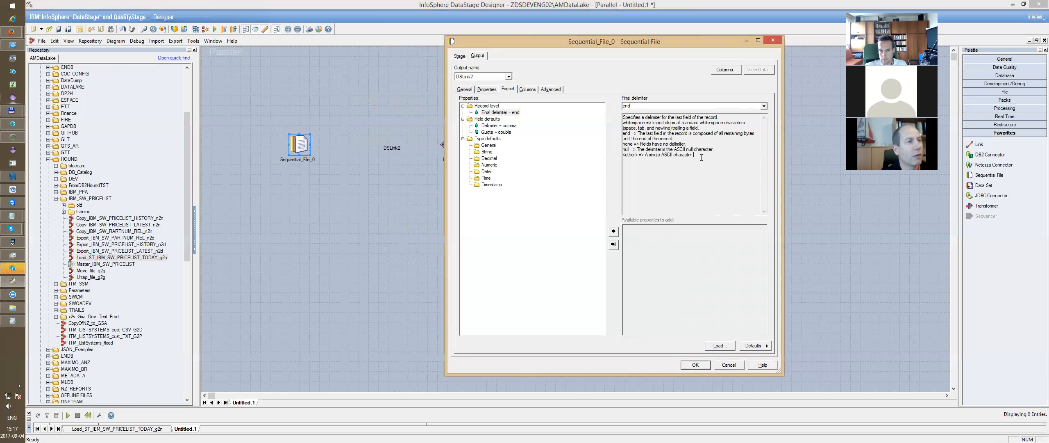
left_click(514, 114)
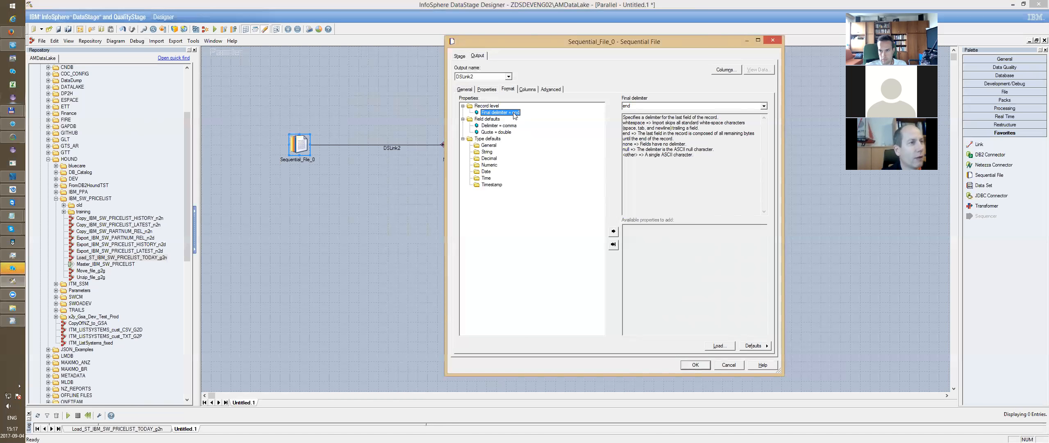
left_click(764, 106)
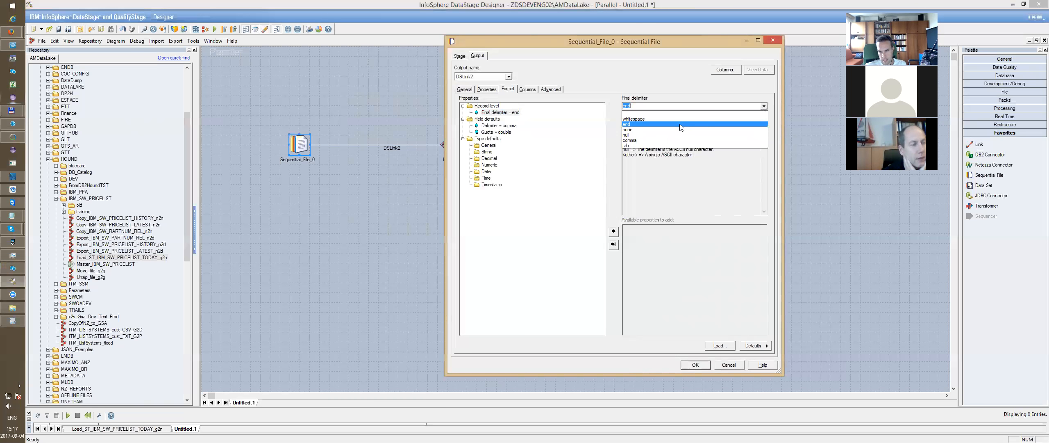
left_click(650, 107)
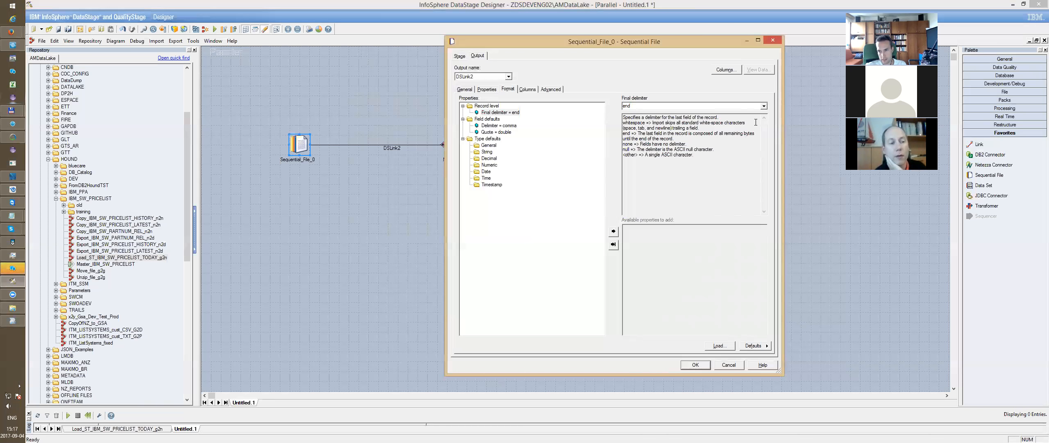
left_click(764, 107)
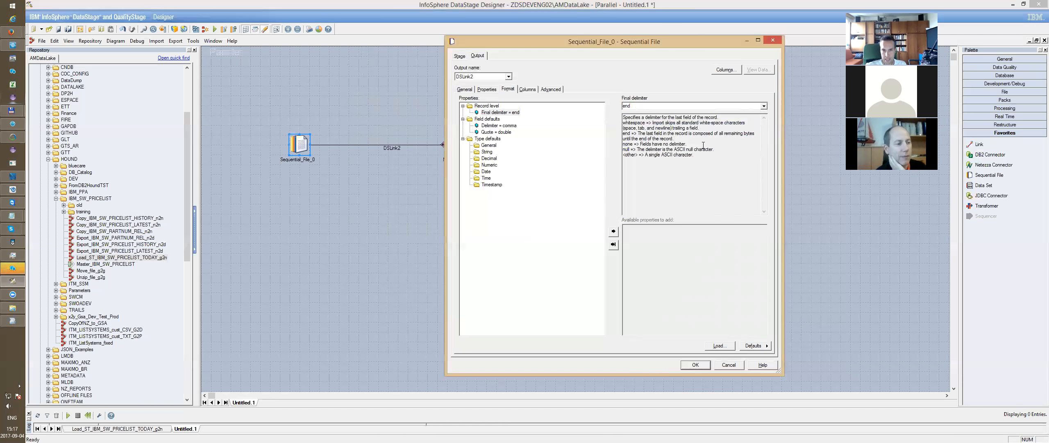
left_click(510, 112)
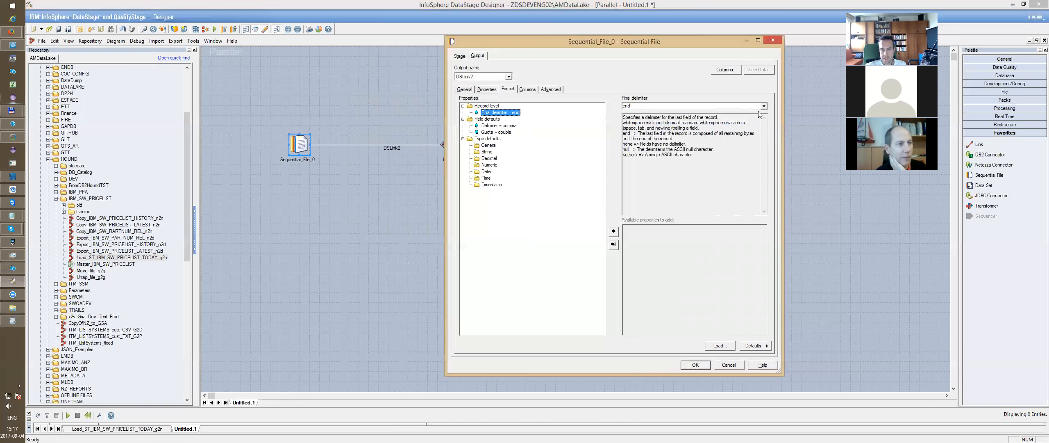
left_click(486, 108)
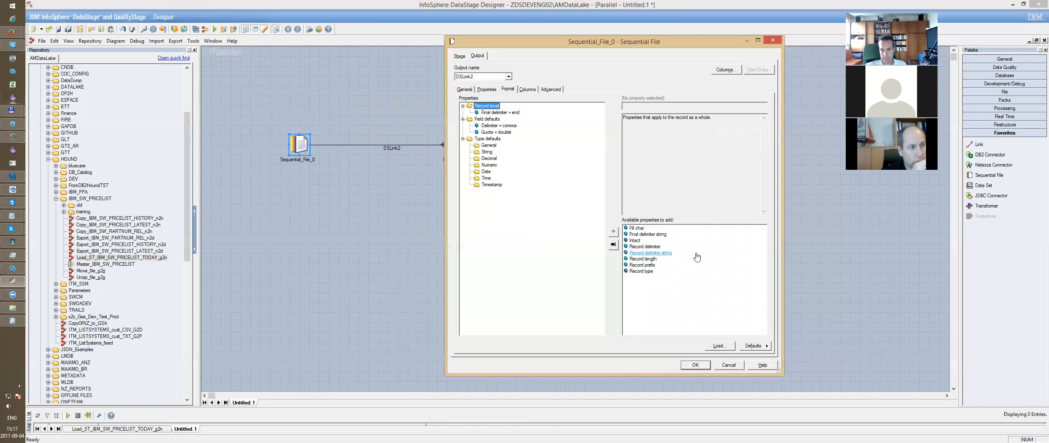
left_click(511, 113)
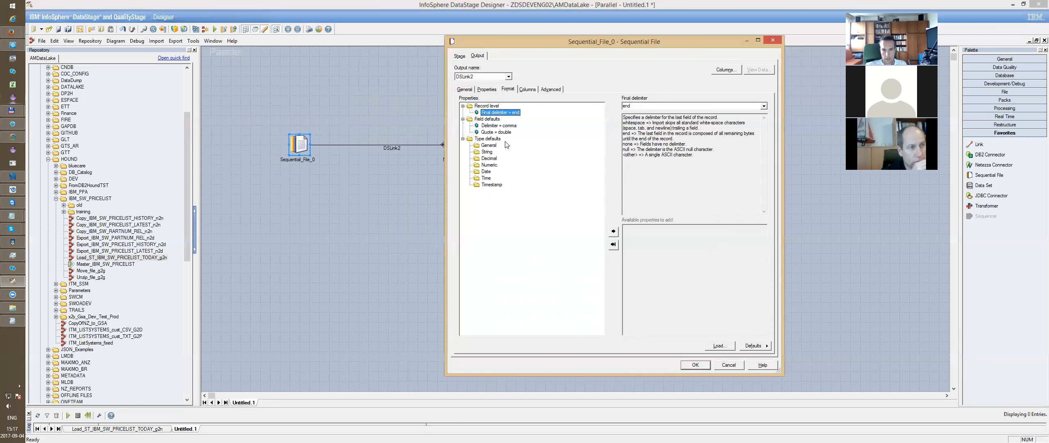
- Look through the properties available under Type defaults for General, Decimal, Numeric, Date and Time
left_click(490, 146)
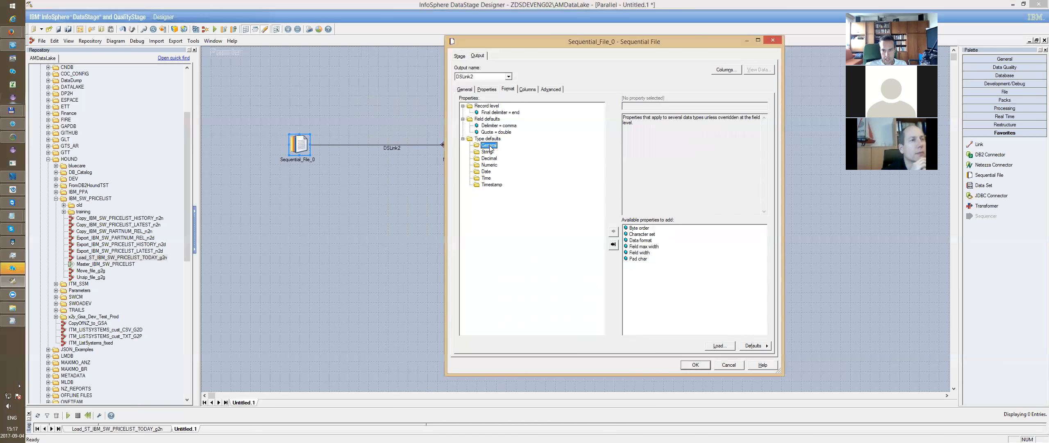
left_click(490, 159)
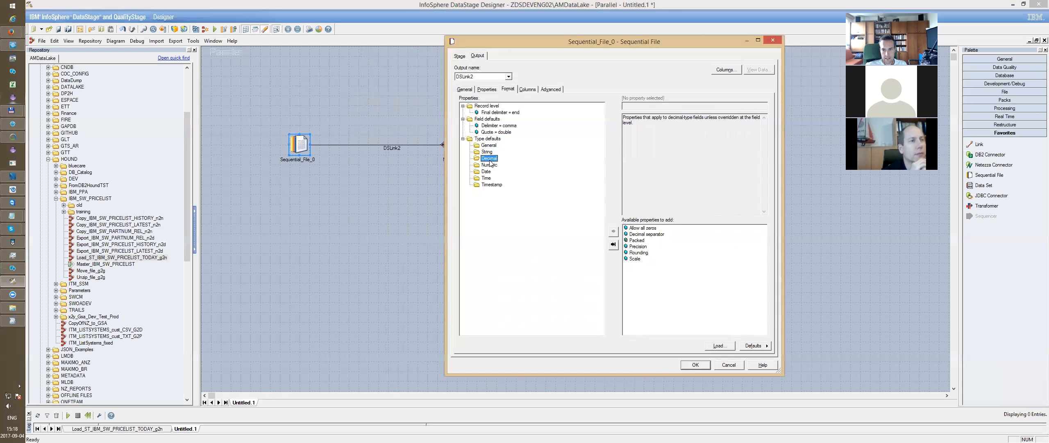
left_click(490, 165)
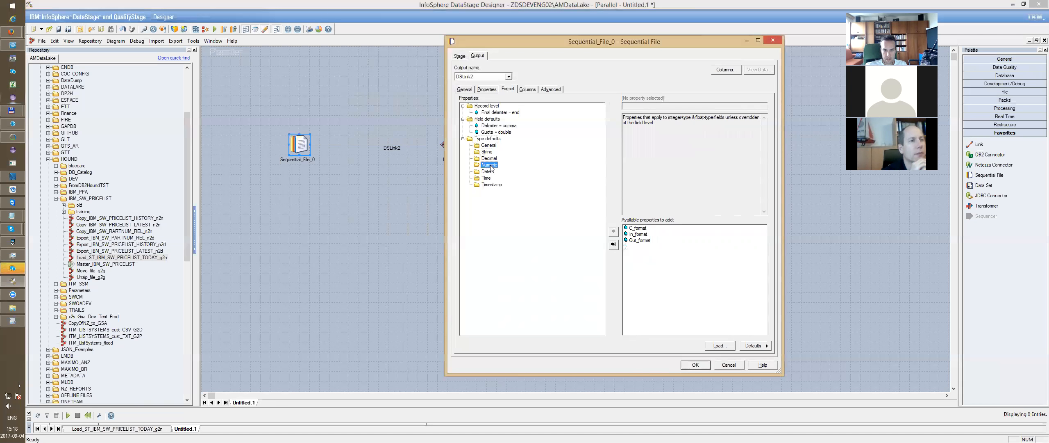
left_click(488, 173)
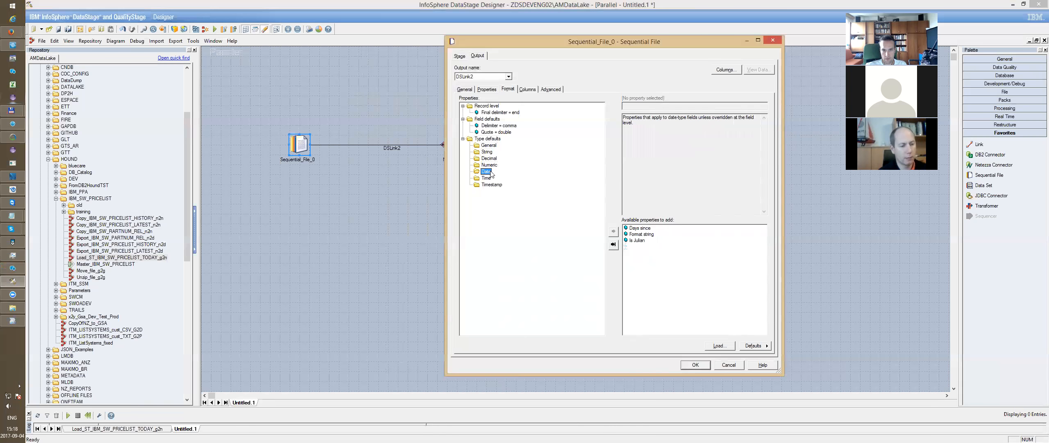
left_click(487, 179)
left_click(489, 140)
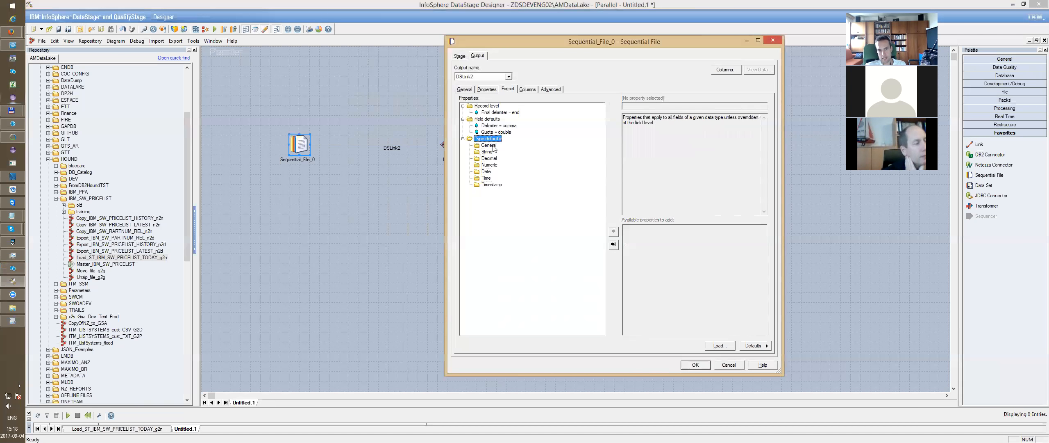
- Define the first output column as MANAGED_SYSTEM_NAME, copying the name from the header line of export.csv
left_click(528, 90)
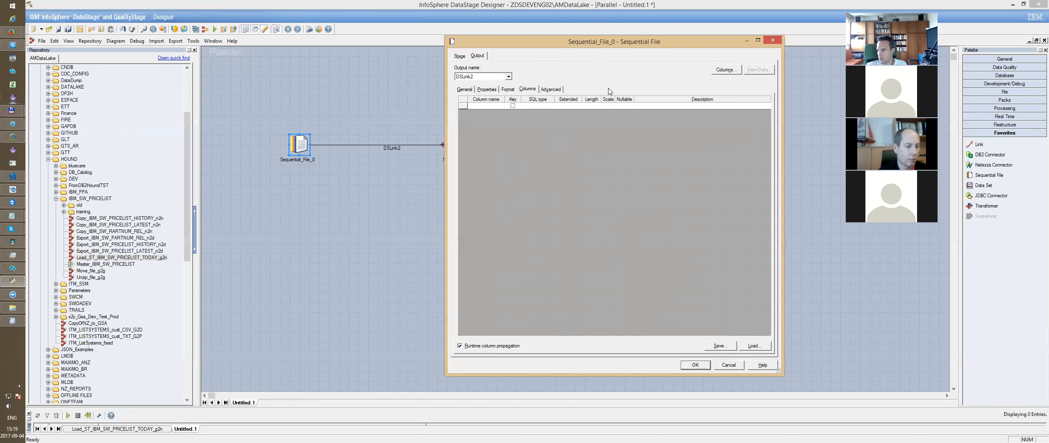
key("alt+Tab")
key("alt+Tab")
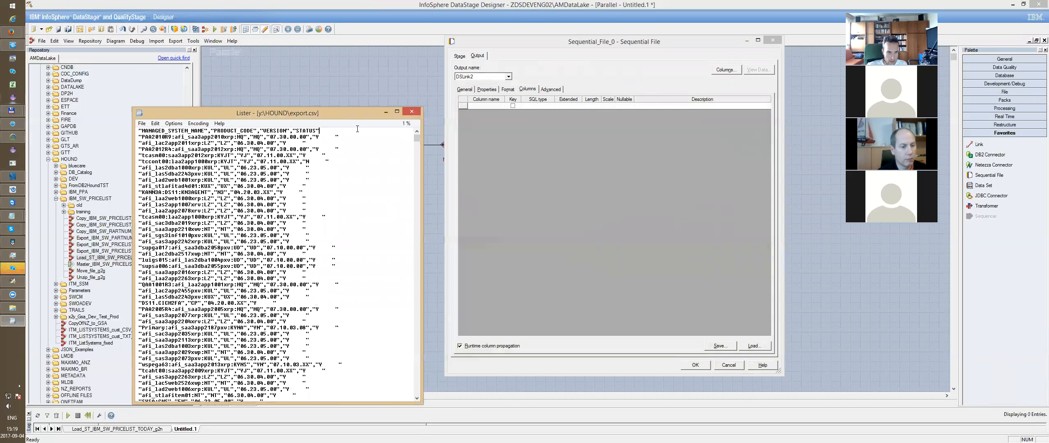
left_click_drag(204, 131, 148, 130)
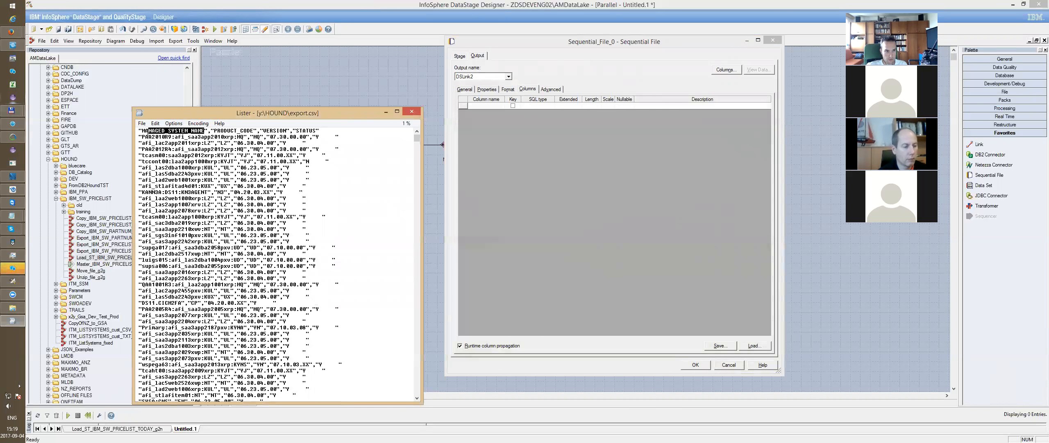
right_click(151, 131)
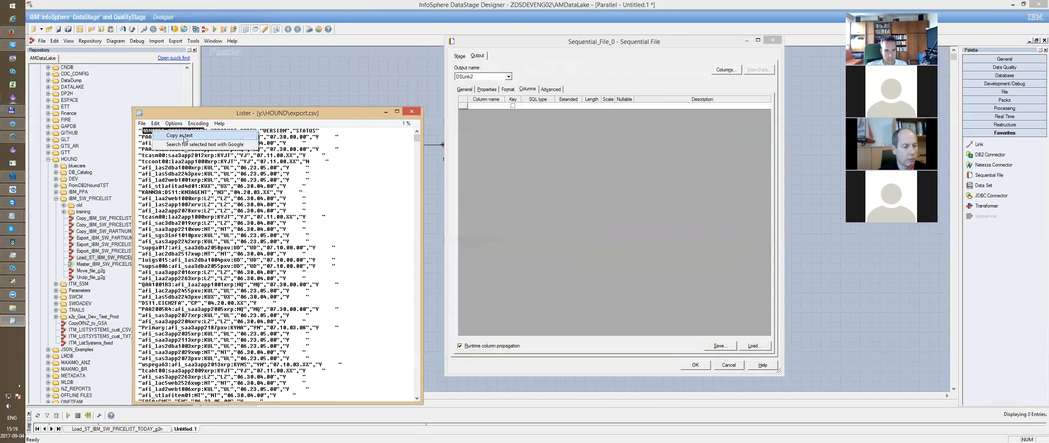
left_click(176, 135)
left_click(484, 106)
left_click(485, 106)
key("ctrl+v")
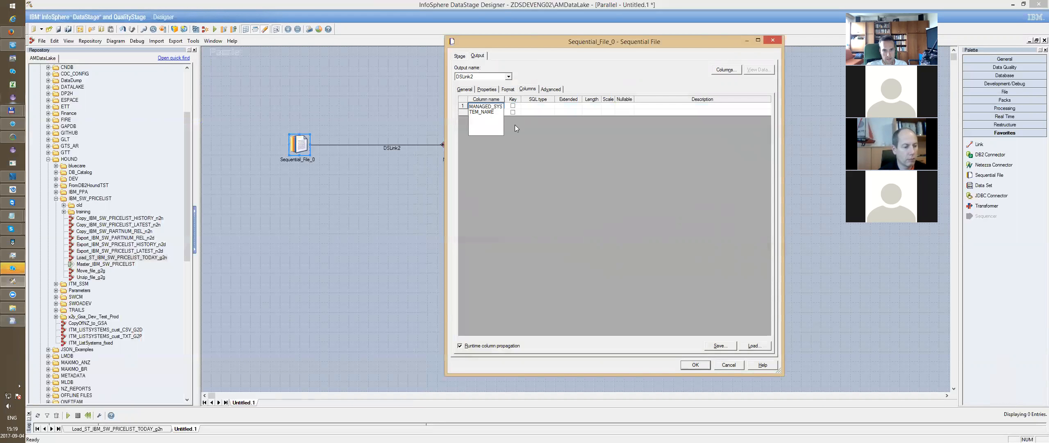
- Add PRODUCT_CODE as the second output column, copying its name from the export.csv header
key("alt+Tab")
left_click_drag(214, 131, 254, 130)
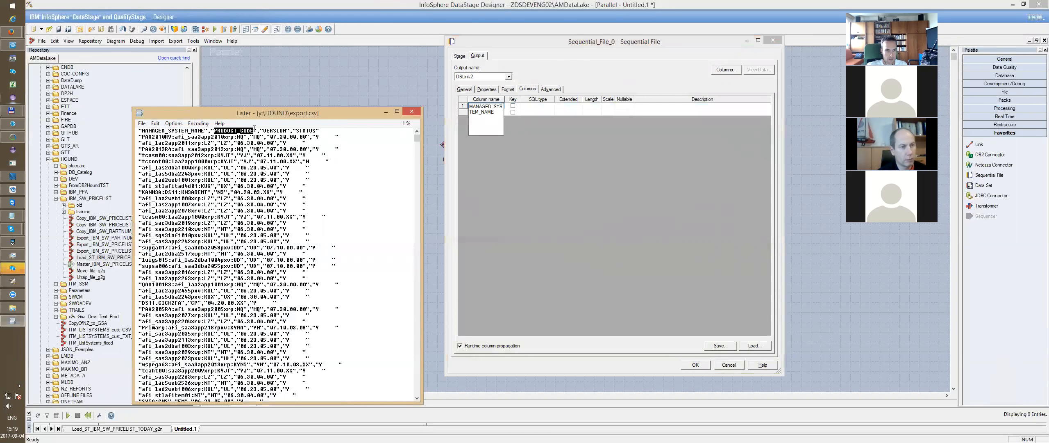
key("ctrl+c")
left_click(461, 144)
left_click(515, 114)
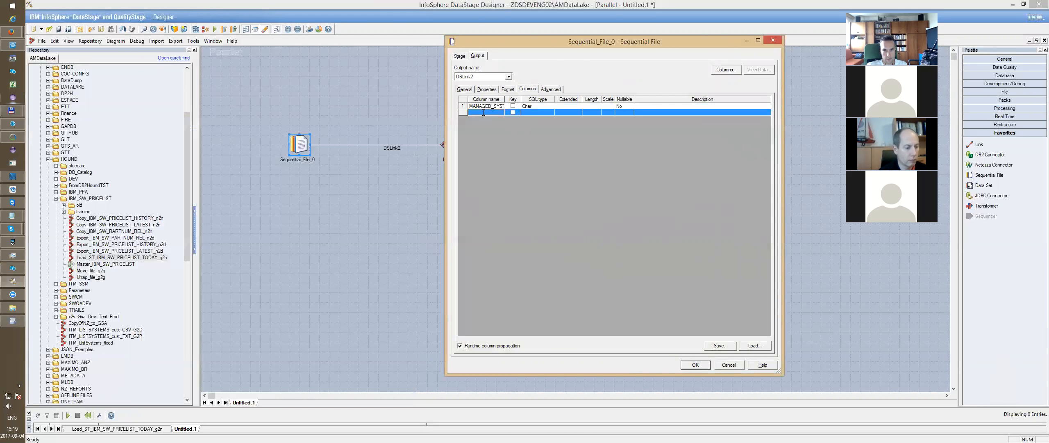
key("ctrl+v")
- Add VERSION as the third output column, copying its name from the export.csv header
key("alt+Tab")
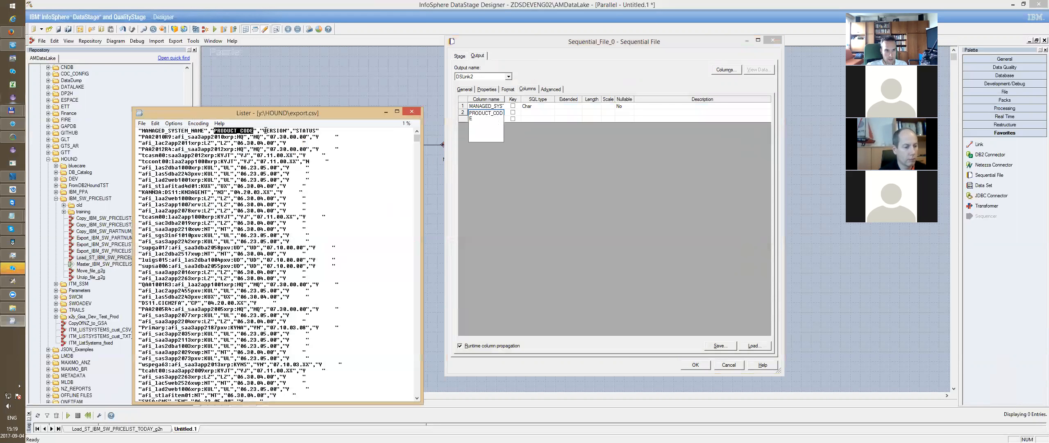
left_click_drag(263, 130, 285, 130)
left_click(504, 159)
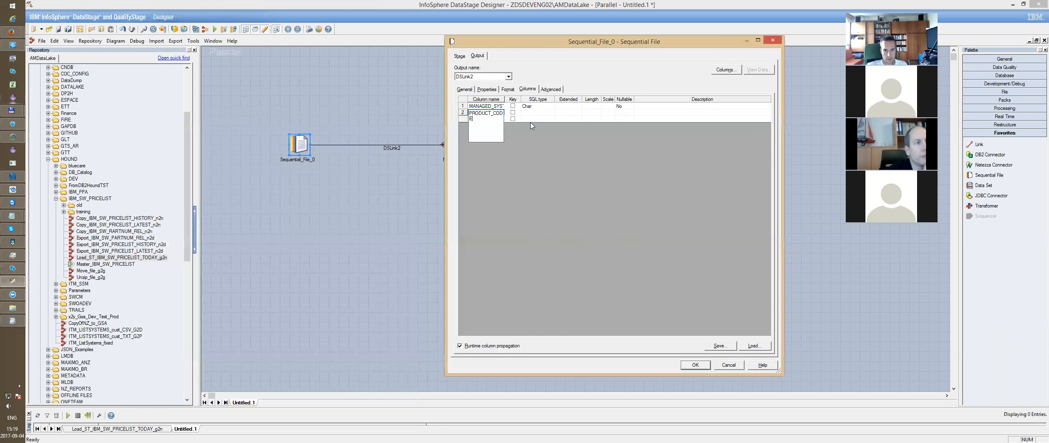
left_click(481, 119)
left_click(481, 119)
key("ctrl+v")
- Add STATUS as the fourth output column, taking its name from the export.csv header
key("alt+Tab")
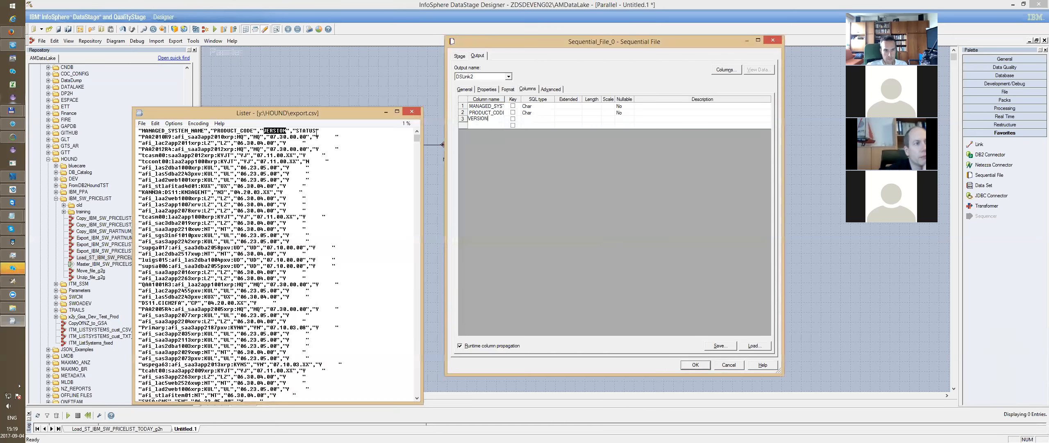
left_click(552, 159)
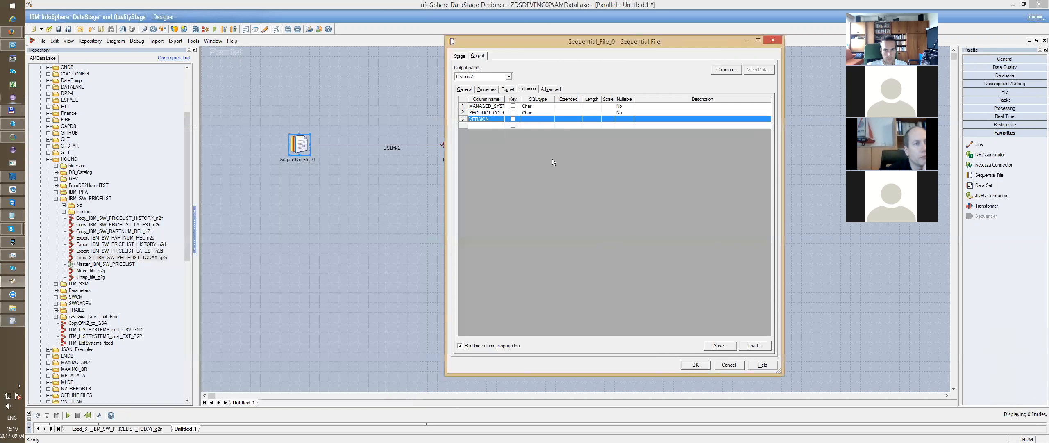
left_click(493, 124)
key("ctrl+v")
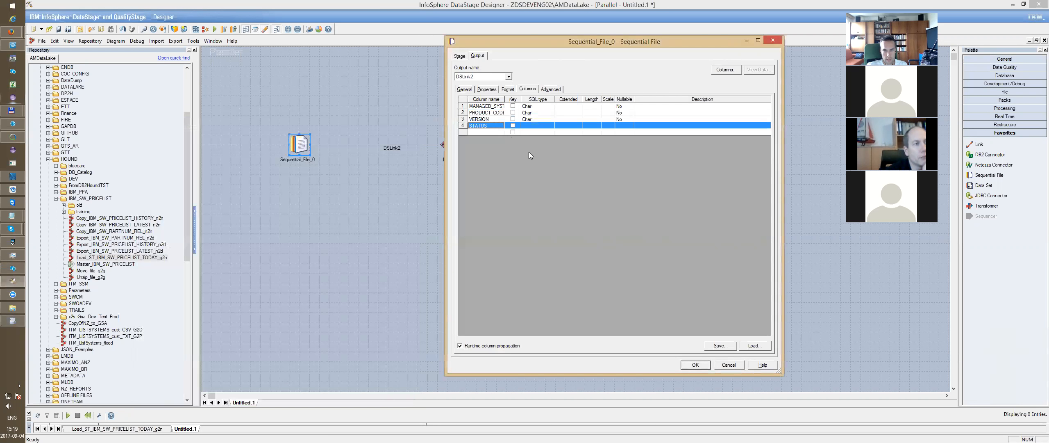
- Set the MANAGED_SYSTEM_NAME column's SQL type to NVarChar with a length of 255
left_click(545, 106)
left_click(552, 106)
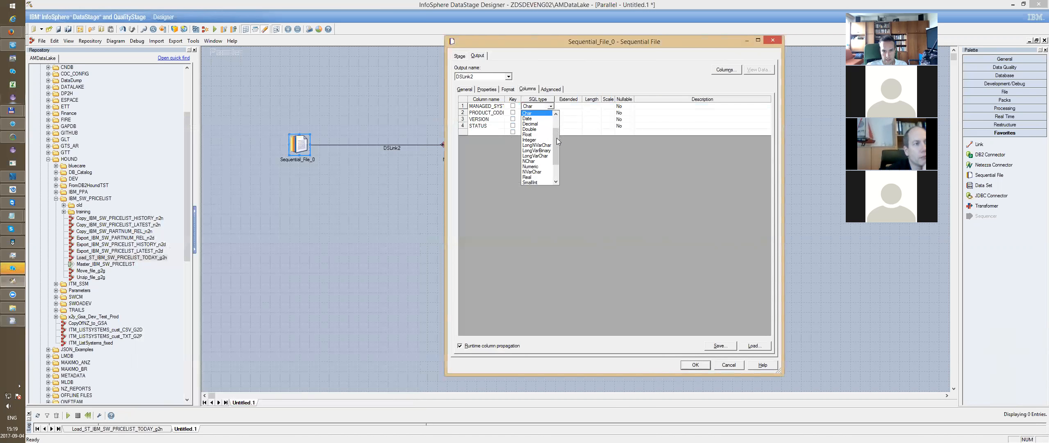
left_click(540, 146)
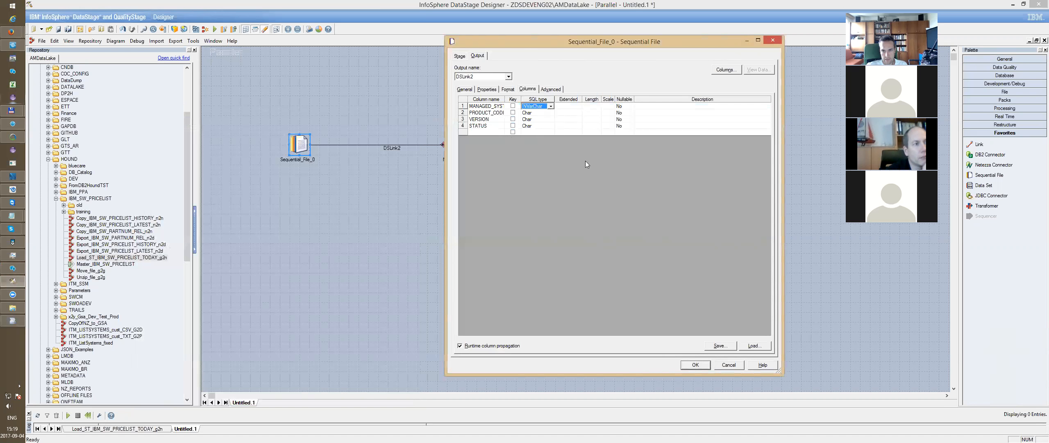
left_click(589, 107)
left_click(592, 106)
type("255")
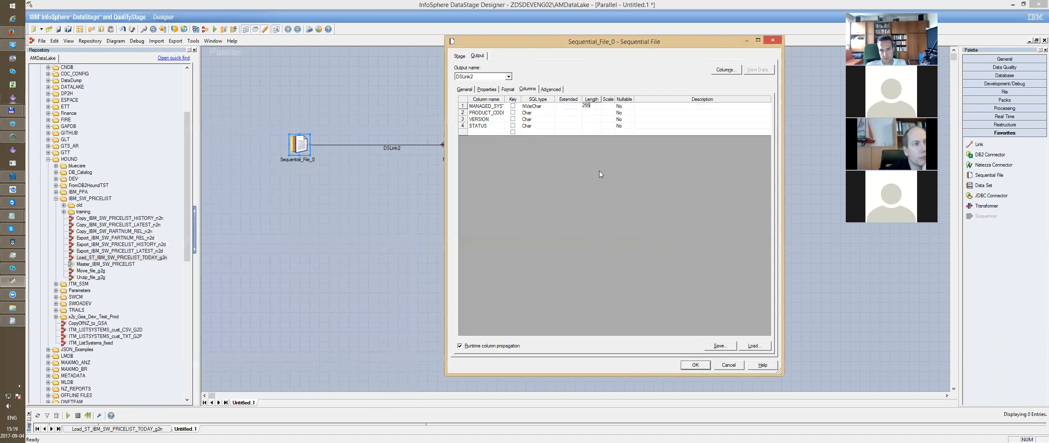
key("Return")
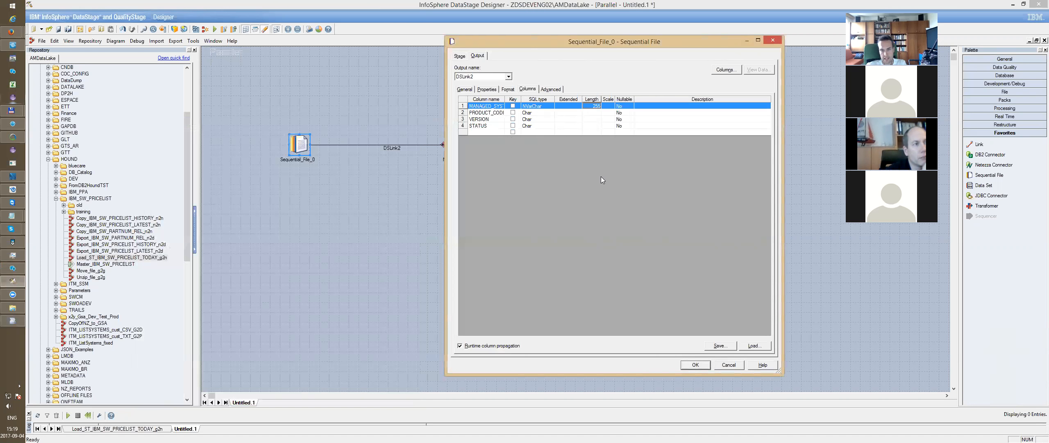
- Set Nullable to Unknown for MANAGED_SYSTEM_NAME and widen the Nullable column of the grid
left_click(630, 106)
left_click(632, 107)
left_click(633, 122)
left_click_drag(635, 99, 657, 99)
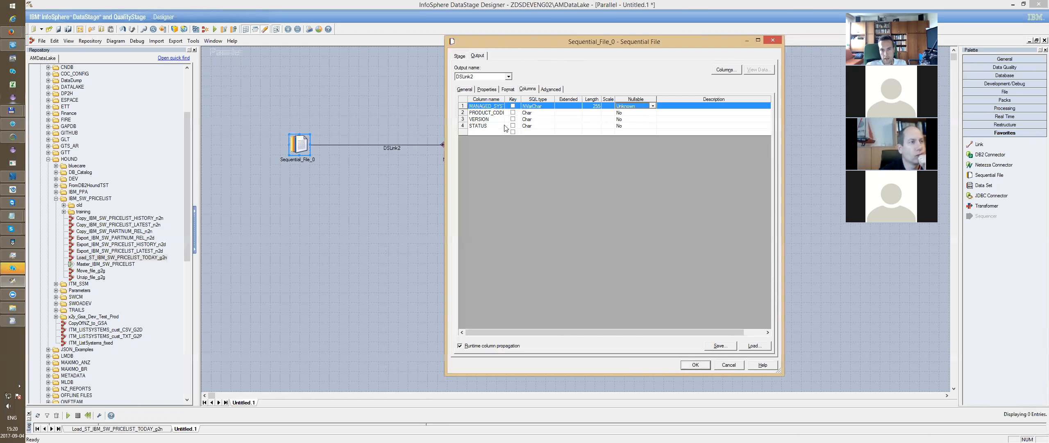
- Propagate the SQL type, length and nullable values of MANAGED_SYSTEM_NAME to the PRODUCT_CODE, VERSION and STATUS columns
left_click(464, 127)
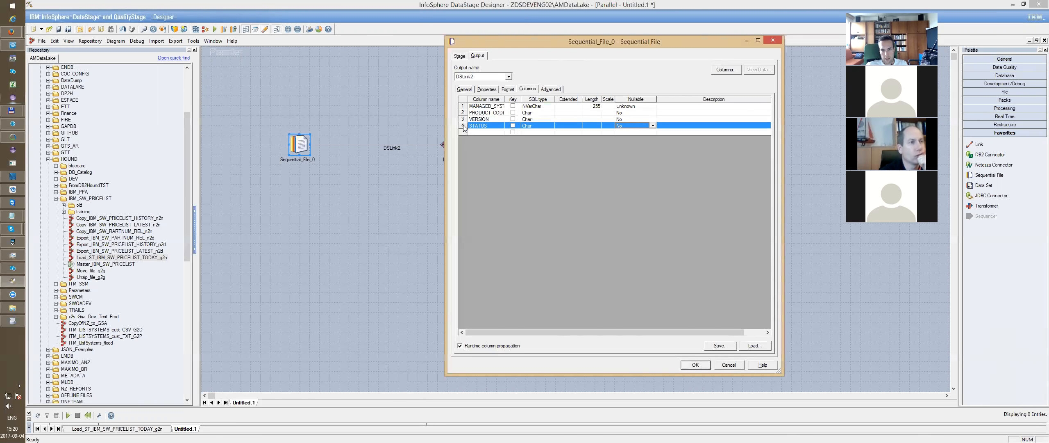
left_click(463, 107, "shift")
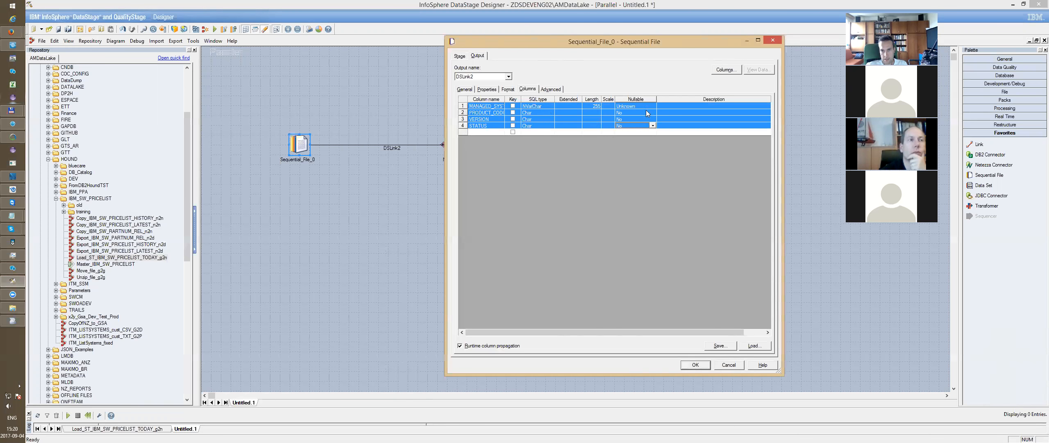
right_click(496, 107)
left_click(533, 165)
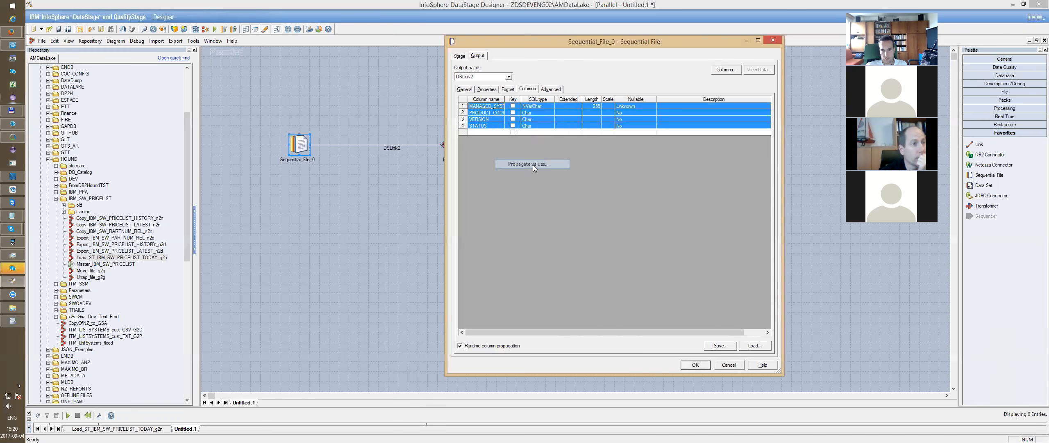
left_click(408, 167)
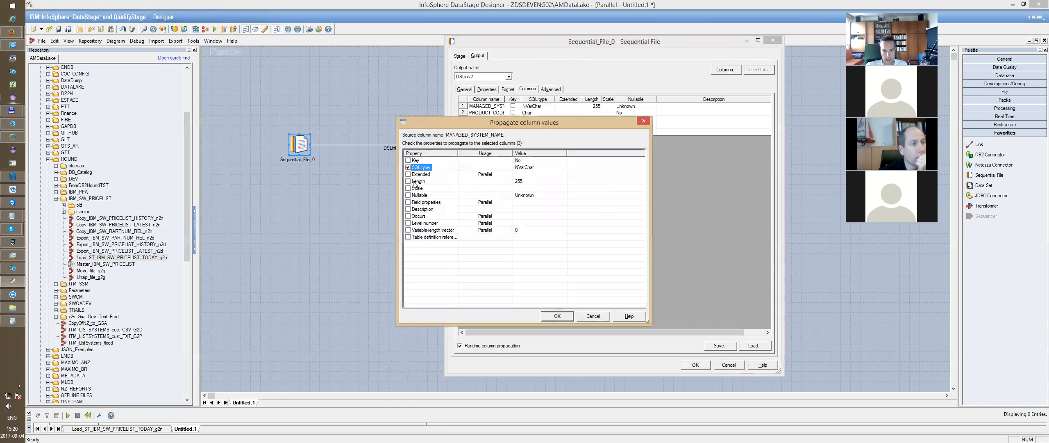
left_click(408, 182)
left_click(408, 196)
left_click(557, 316)
left_click(599, 263)
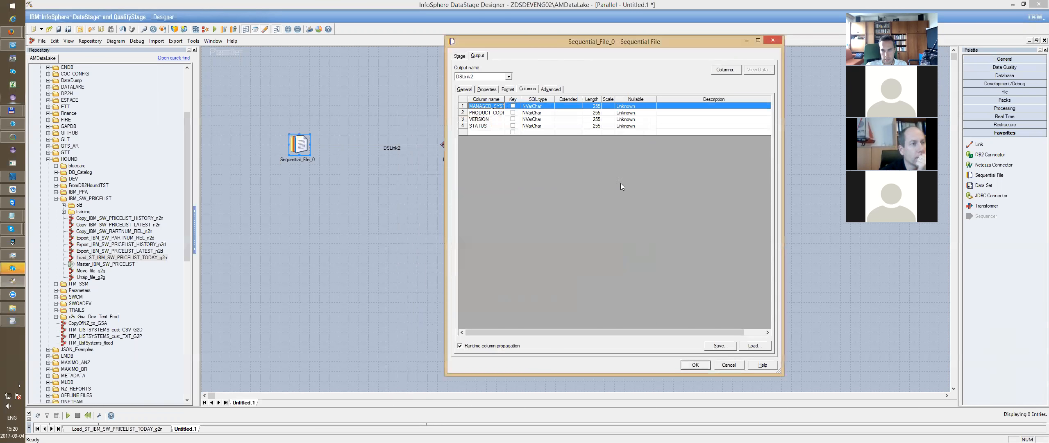
- Review the Sequential File stage's source and option properties, then its final delimiter, field delimiter and quote settings
left_click(487, 89)
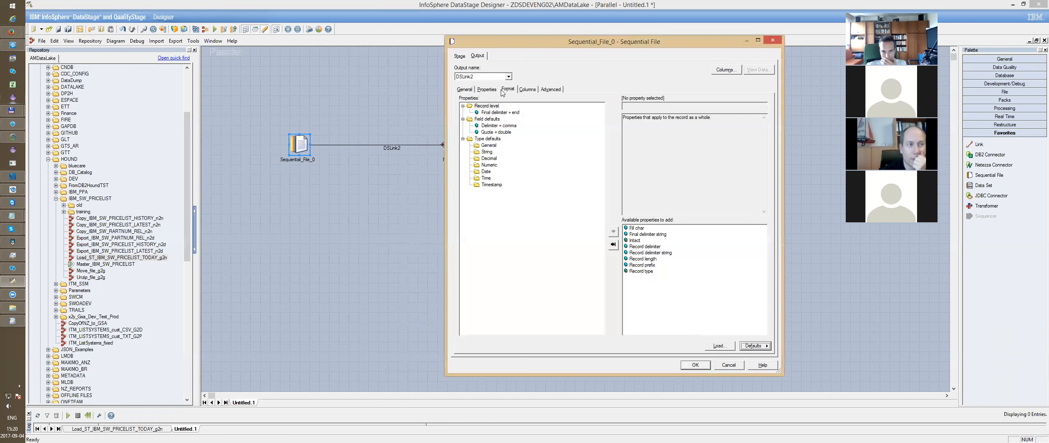
left_click(525, 108)
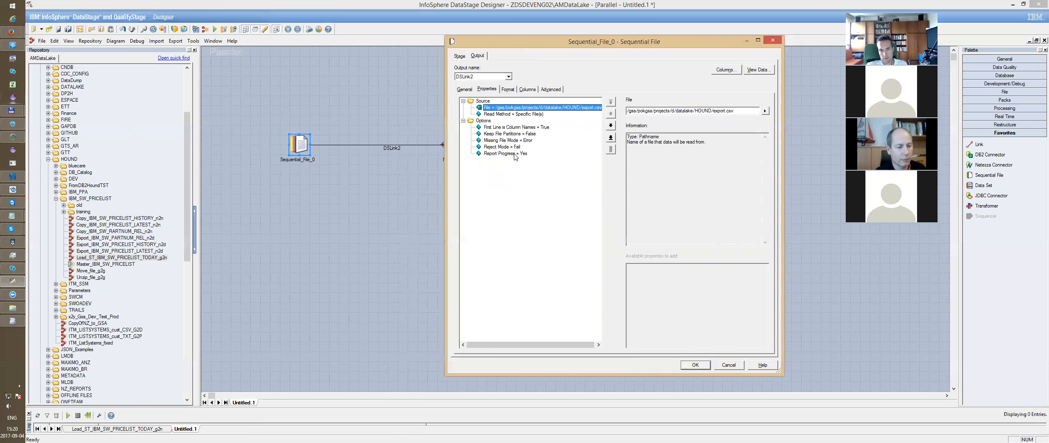
left_click(484, 121)
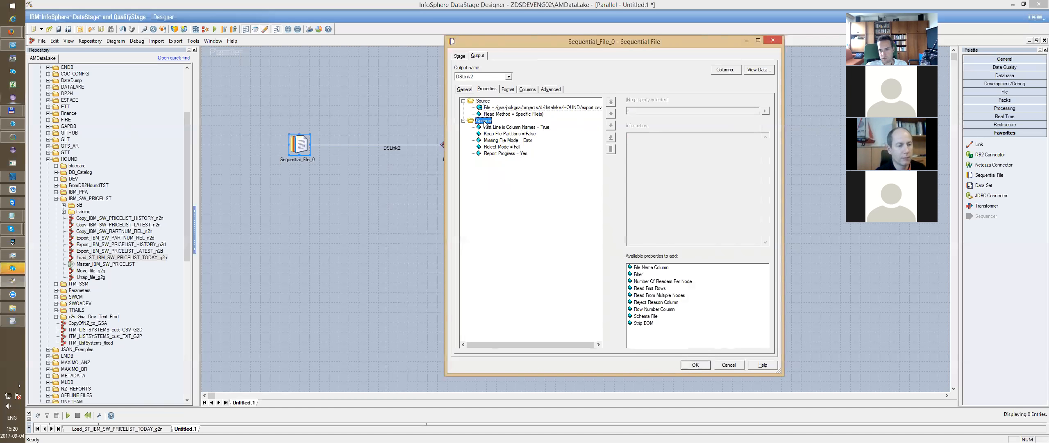
left_click(510, 91)
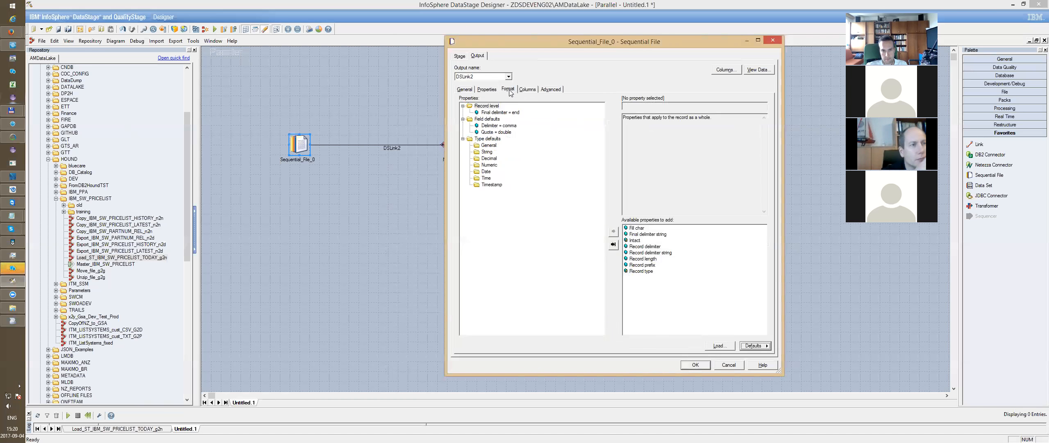
left_click(500, 113)
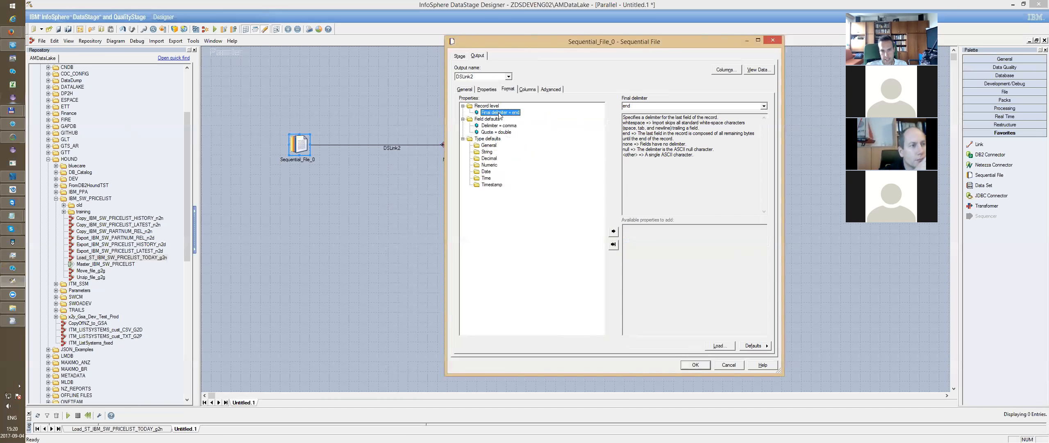
left_click(507, 126)
left_click(500, 132)
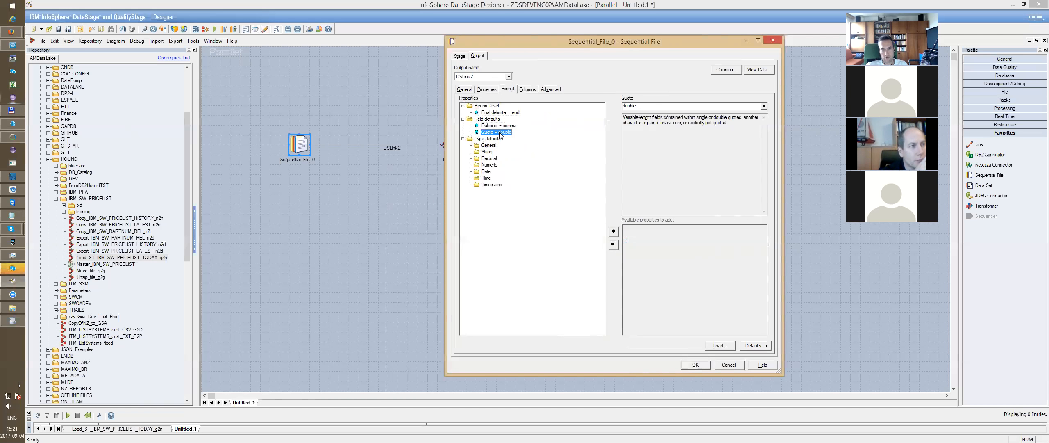
left_click(486, 119)
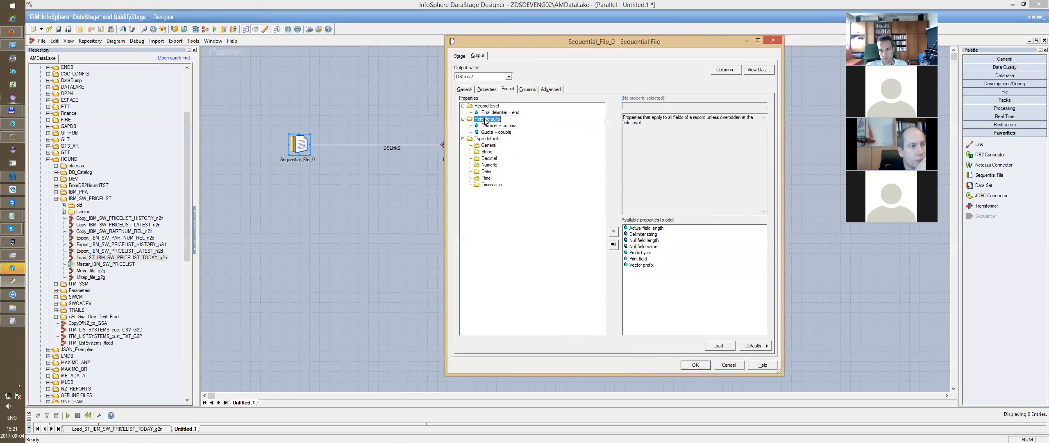
- Widen the column names in the grid, turn off runtime column propagation and accept the Sequential File stage settings
left_click(527, 89)
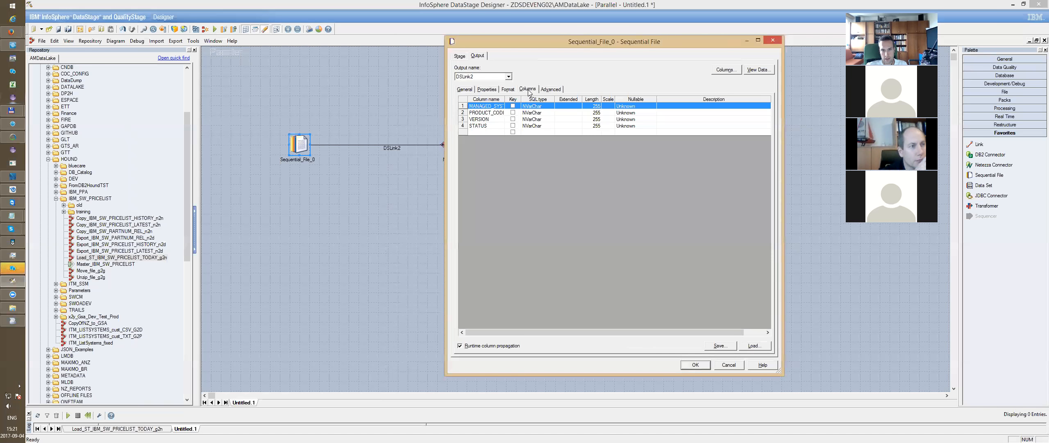
left_click_drag(505, 99, 516, 100)
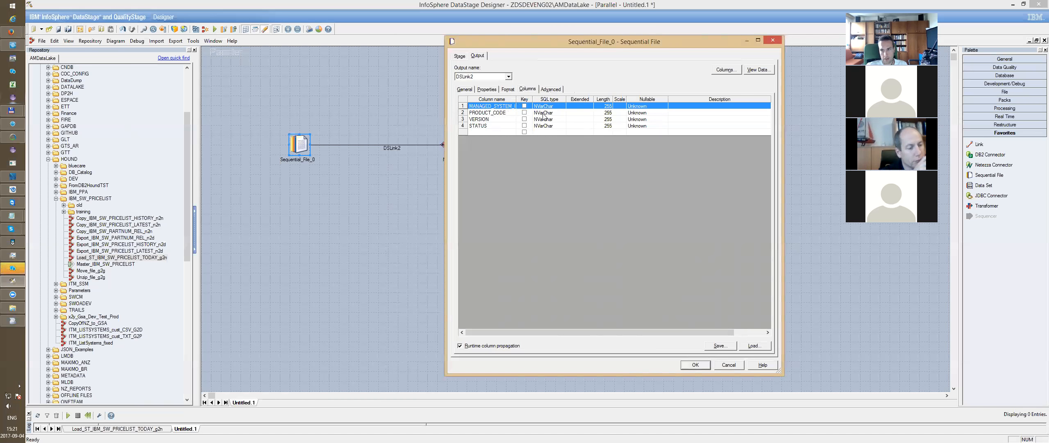
left_click(695, 365)
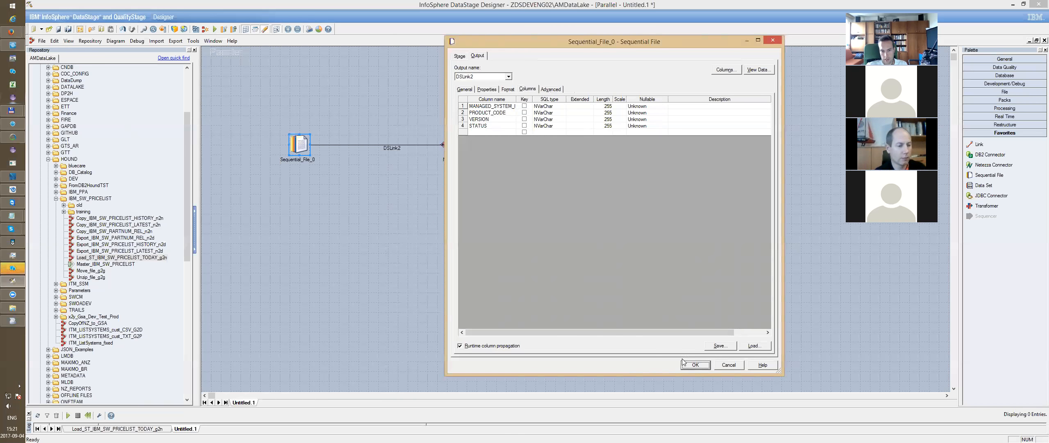
left_click(460, 346)
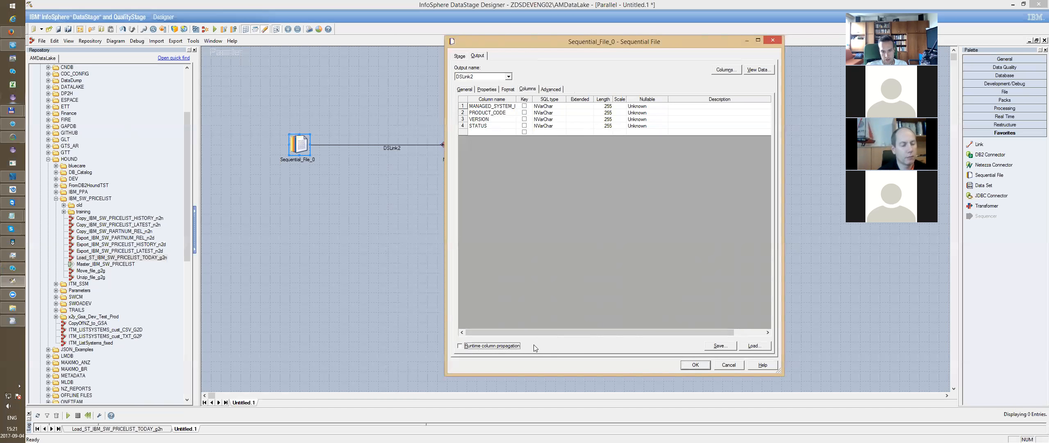
left_click_drag(575, 332, 533, 325)
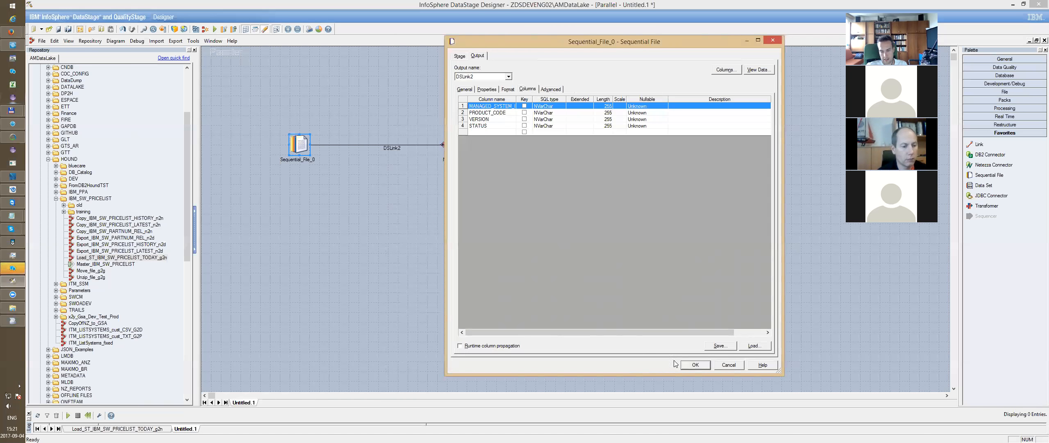
left_click(688, 366)
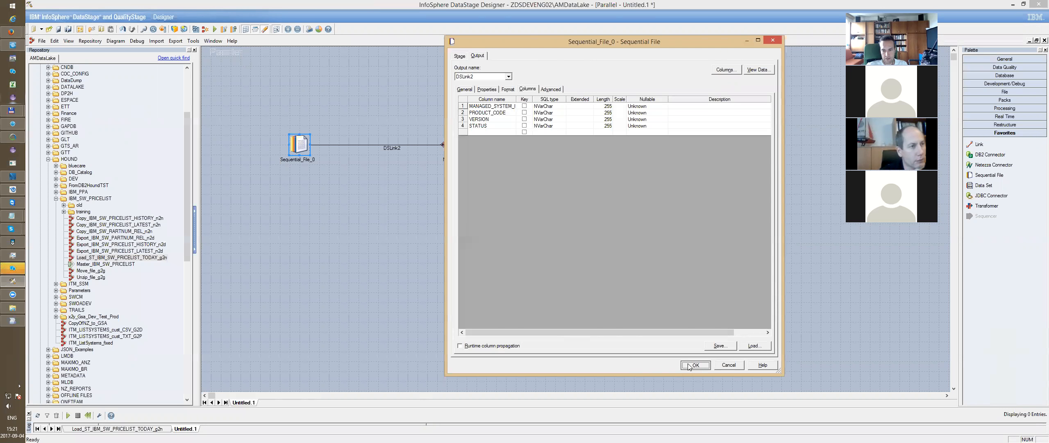
left_click(689, 365)
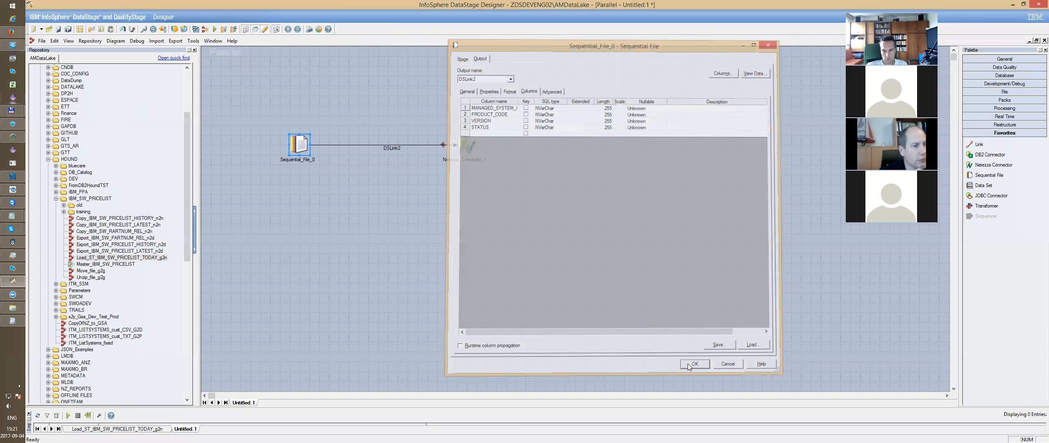
- Add the ANALYTIC parameter set to the job's parameters and accept the job properties
double_click(468, 139)
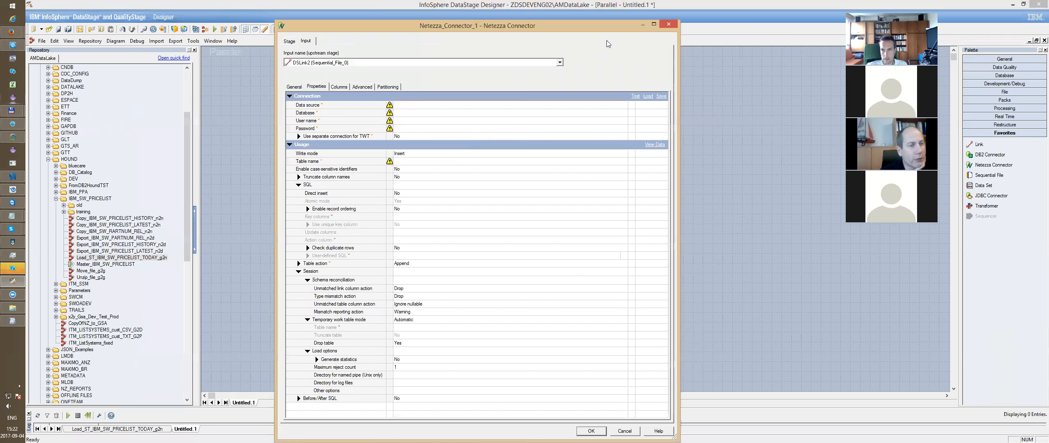
left_click(670, 27)
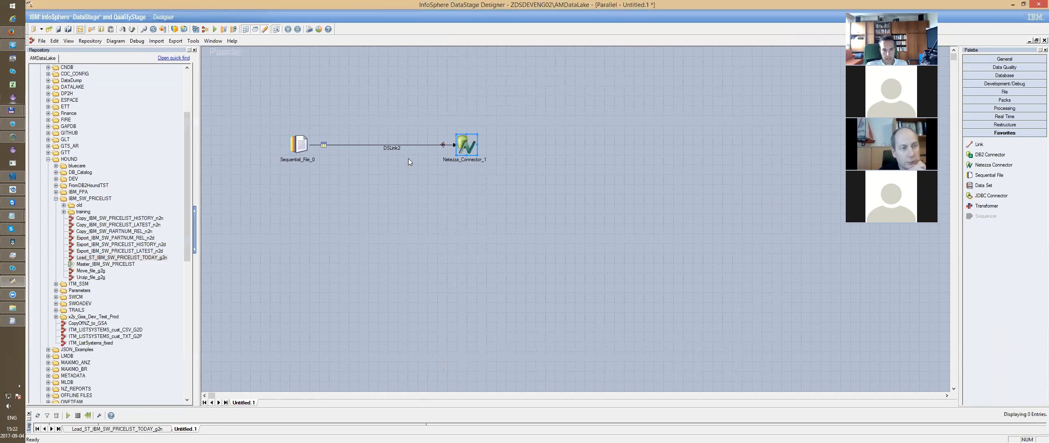
left_click(80, 30)
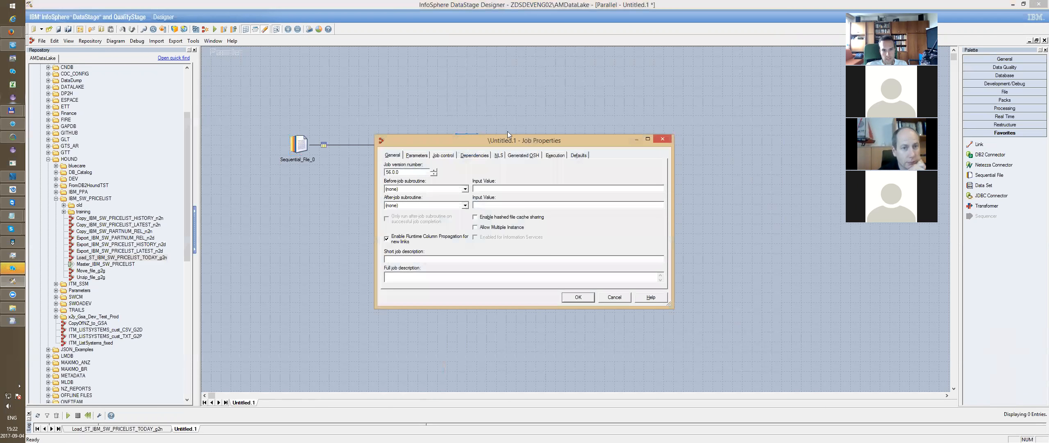
left_click(423, 156)
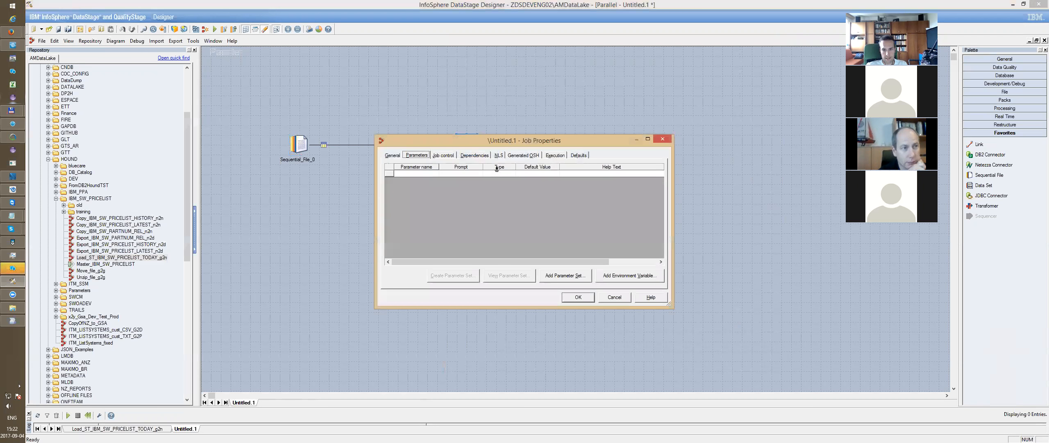
left_click(580, 279)
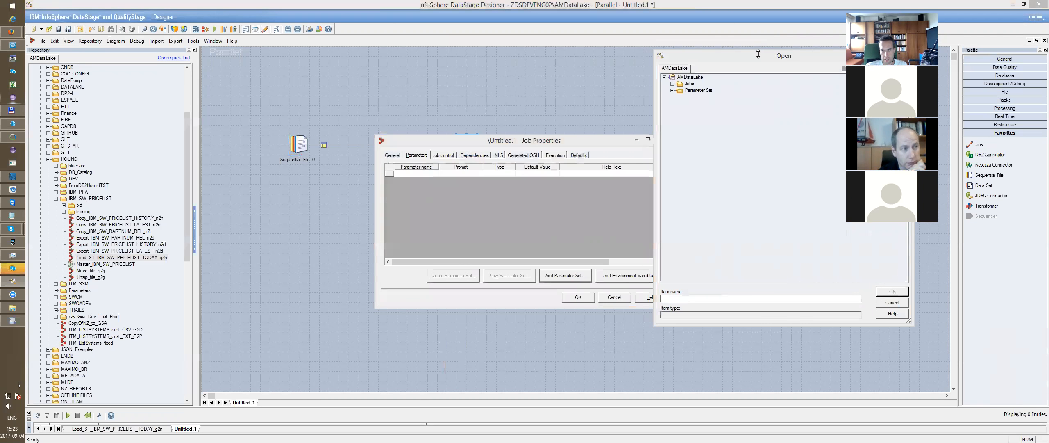
left_click_drag(763, 49, 667, 64)
left_click(571, 98)
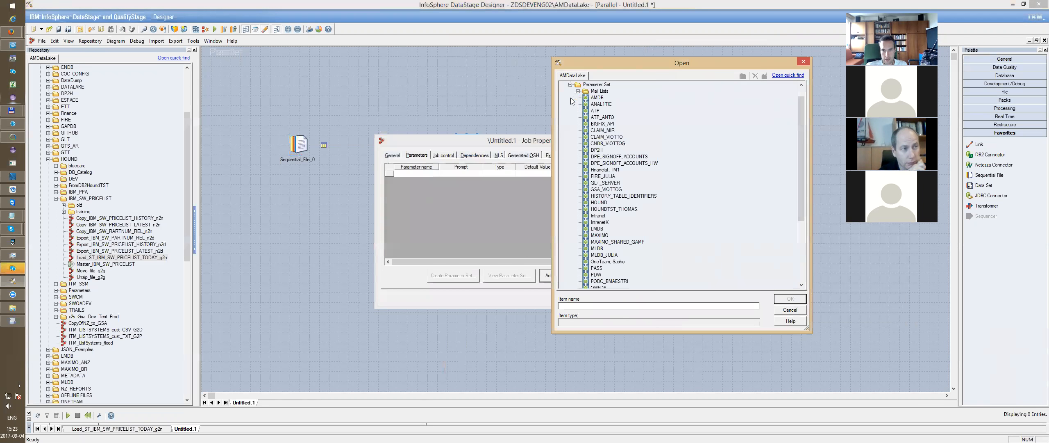
left_click(601, 103)
left_click(791, 299)
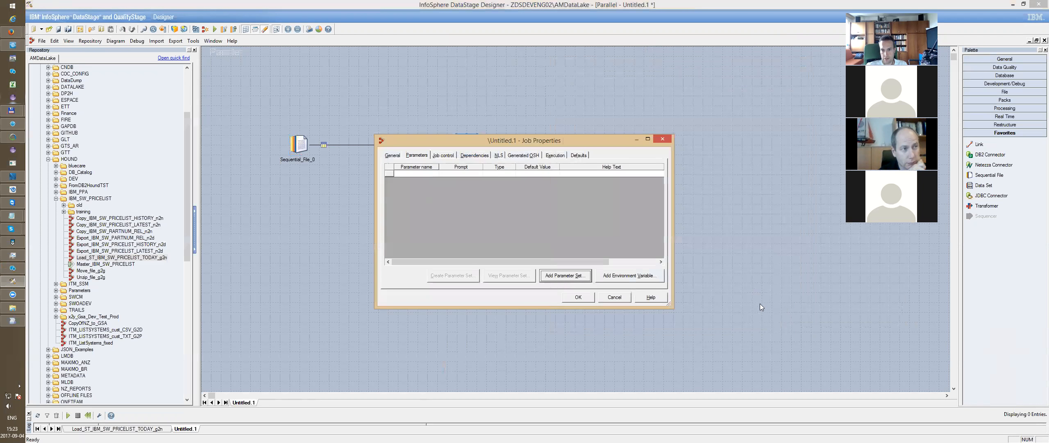
left_click(578, 298)
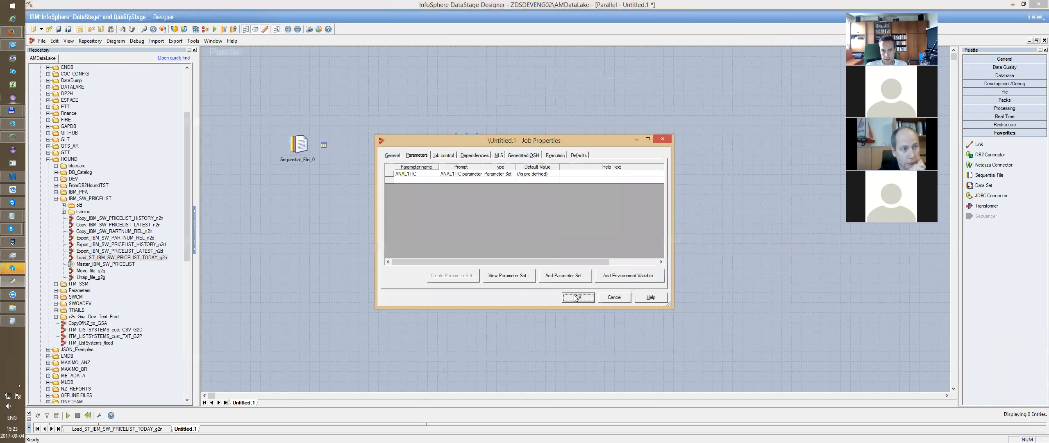
left_click(519, 217)
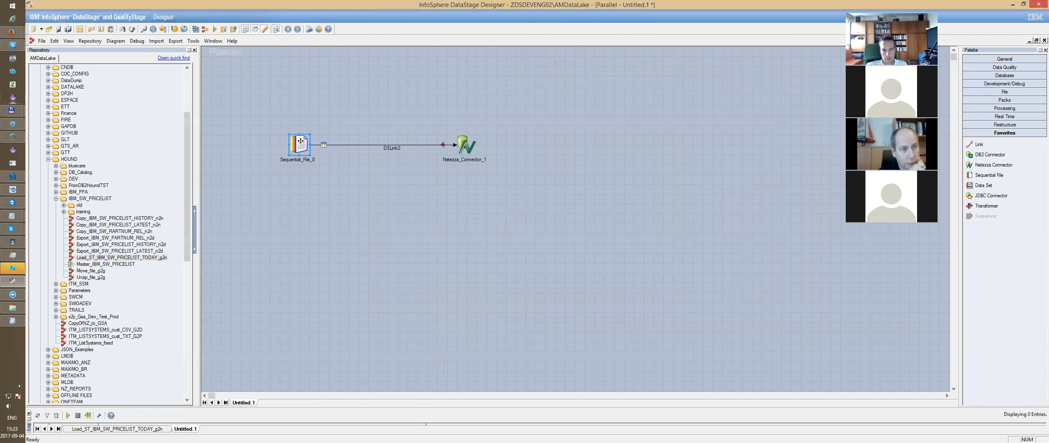
left_click(301, 140)
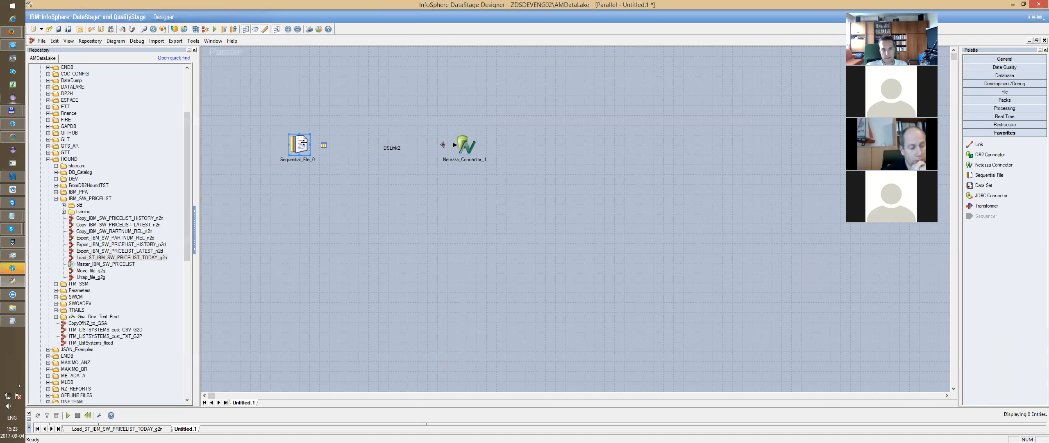
left_click(370, 173)
left_click(302, 144)
left_click(385, 185)
left_click(299, 141)
left_click(367, 174)
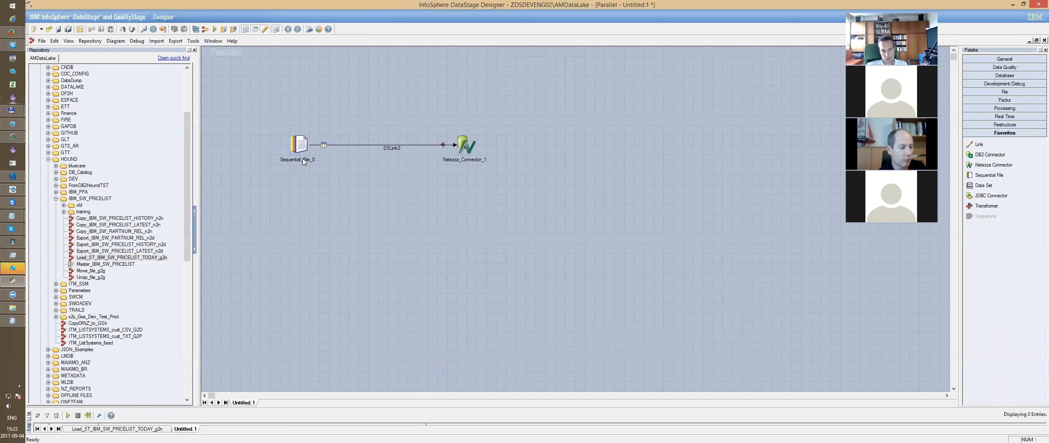
left_click(301, 147)
left_click(374, 177)
- Assign the ANALYTIC.DSOURCE parameter to the data source of the Netezza Connector's connection
left_click(470, 147)
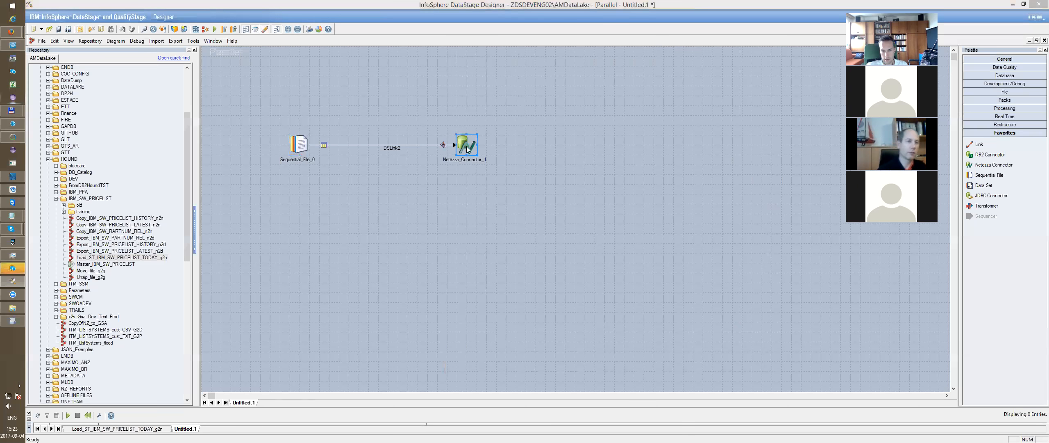
double_click(468, 148)
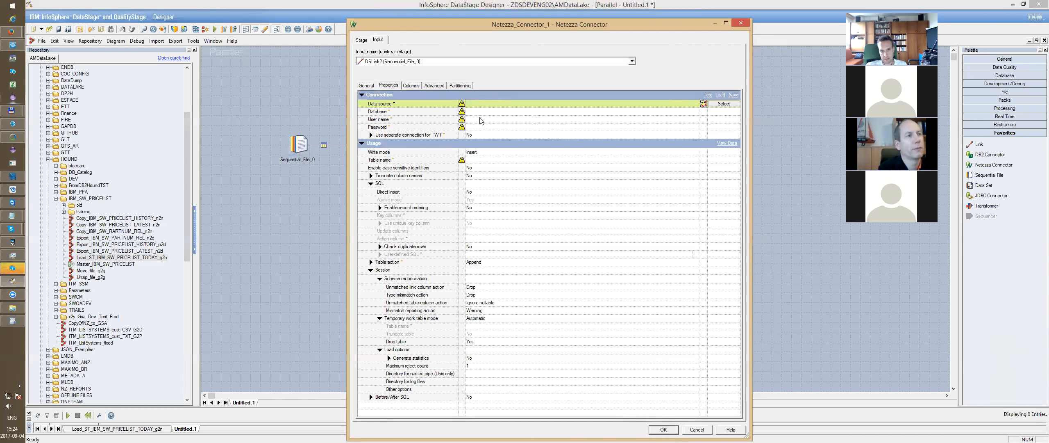
left_click(704, 104)
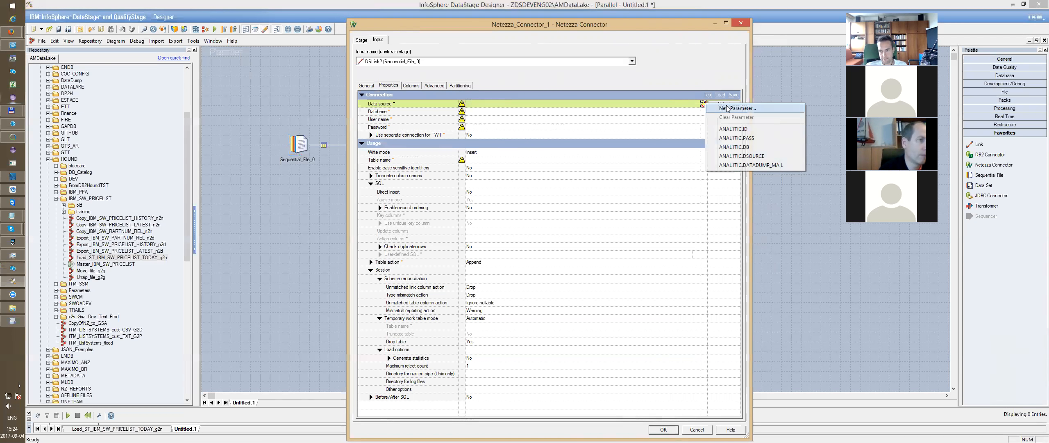
left_click(742, 156)
- Assign the ANALYTIC.DB job parameter to the database property of the Netezza Connector's connection
left_click(702, 112)
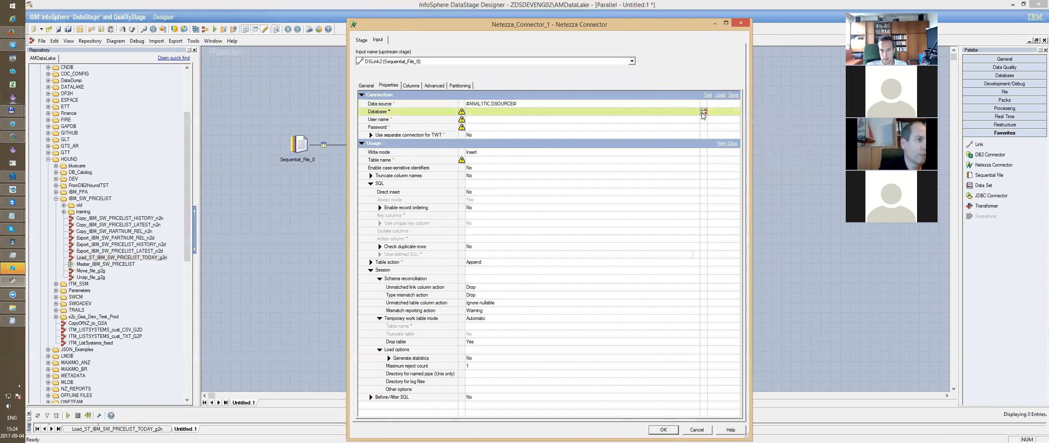
left_click(704, 112)
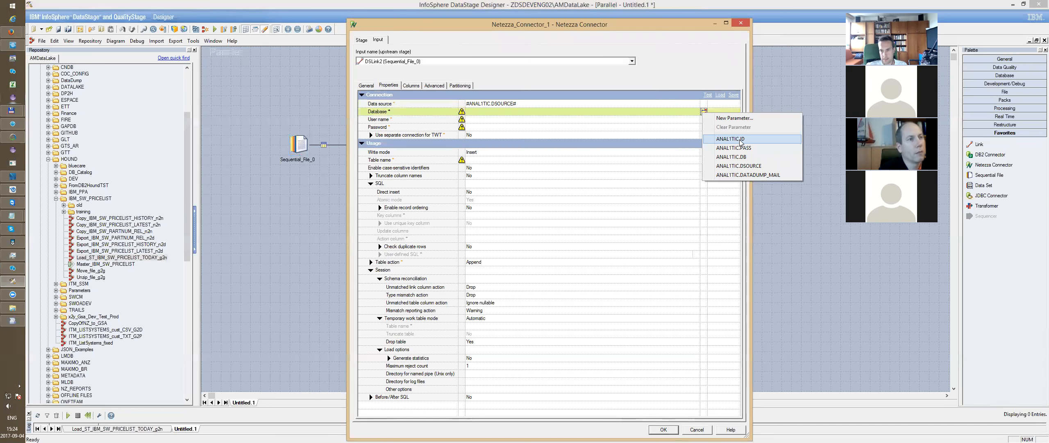
left_click(747, 158)
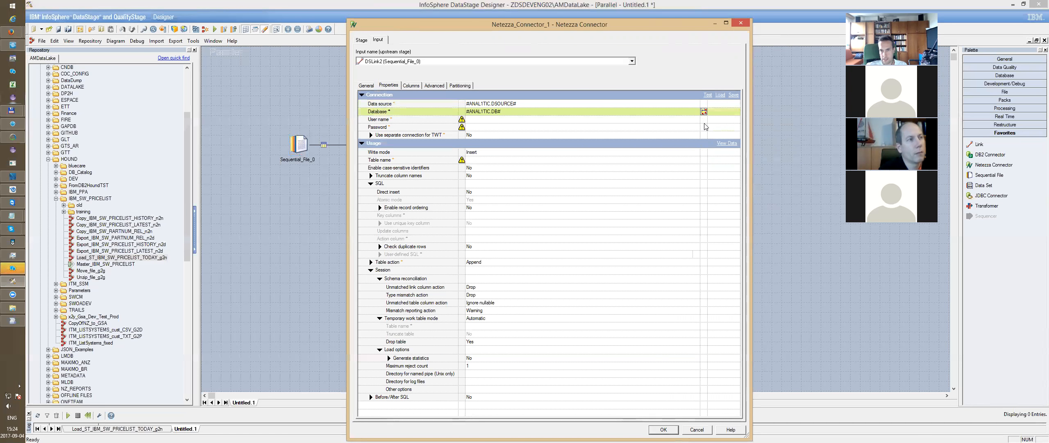
- Assign the ANALYTIC.ID parameter to the connection's user name and the ANALYTIC.PASS parameter to its password
left_click(705, 121)
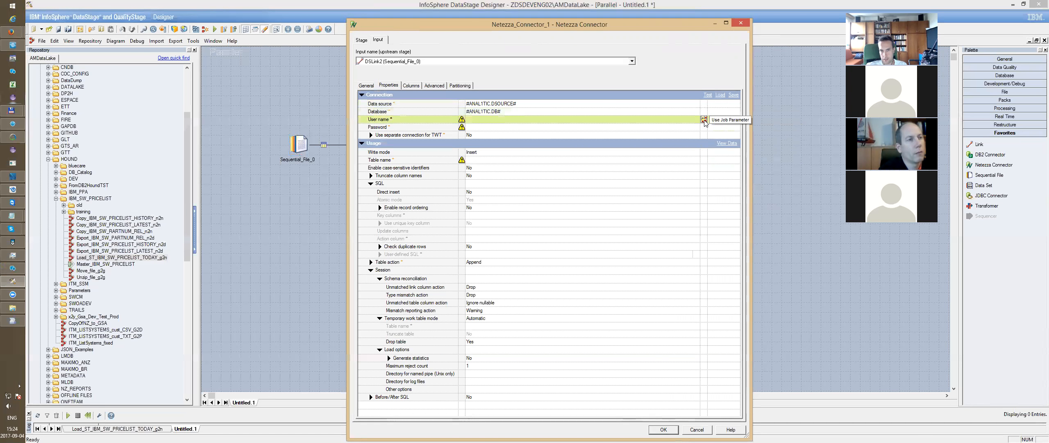
left_click(704, 120)
left_click(731, 147)
left_click(704, 127)
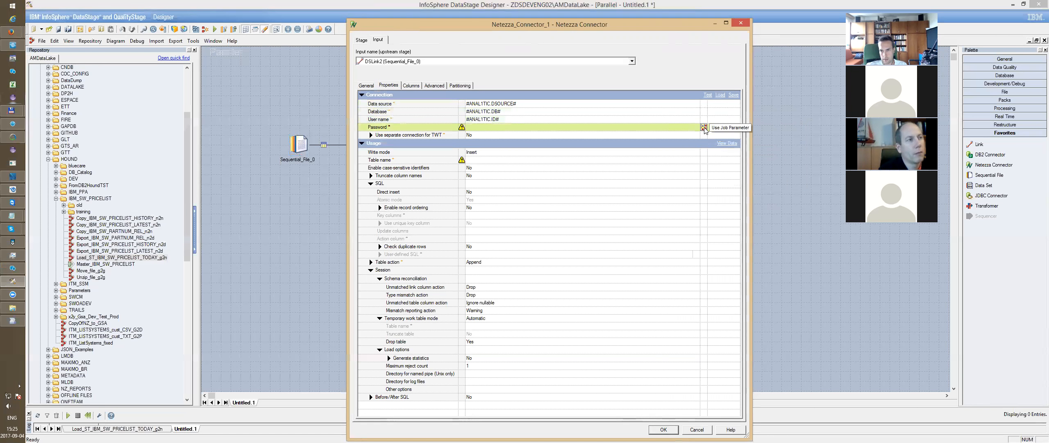
left_click(703, 128)
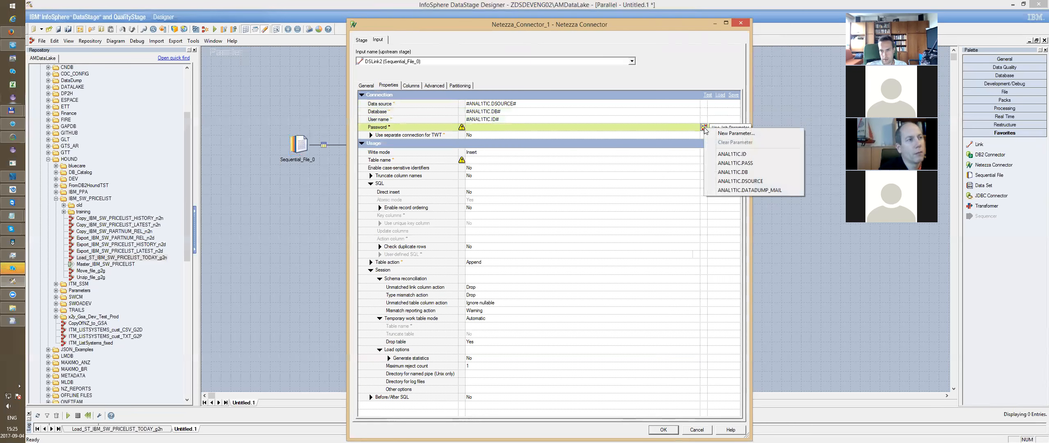
left_click(747, 164)
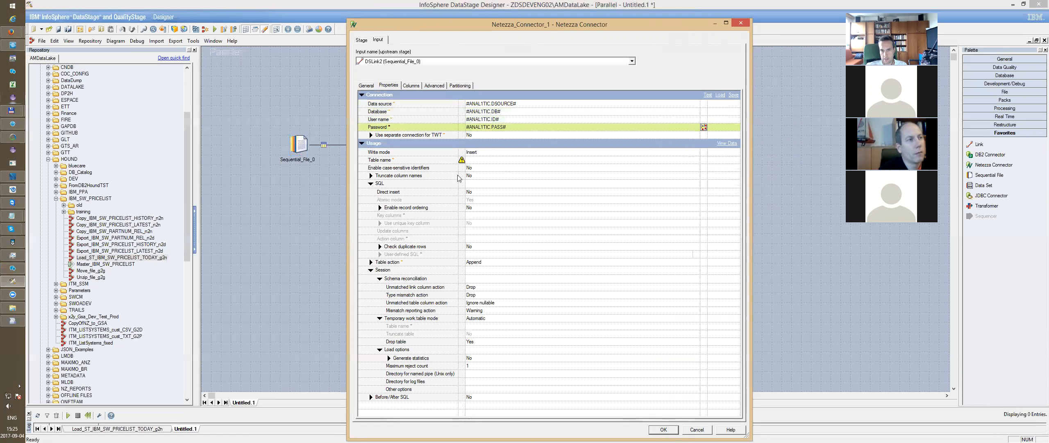
- Set the Netezza Connector's target table name to TEMP.EXPORT_HOUND
left_click(485, 160)
type("TE")
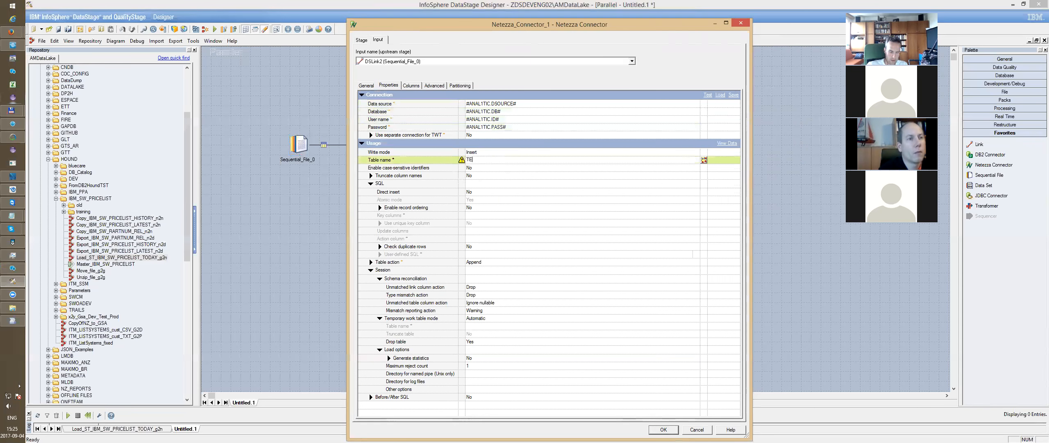
type("MP.")
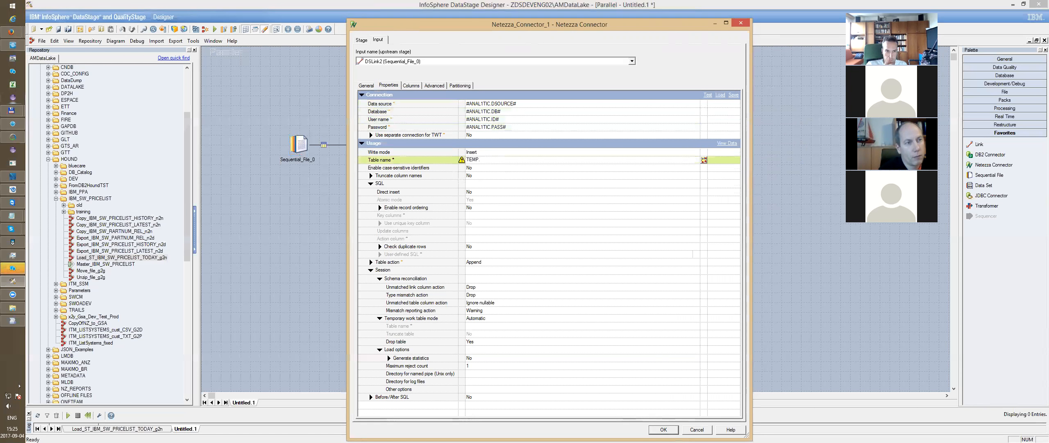
type("EXPOR")
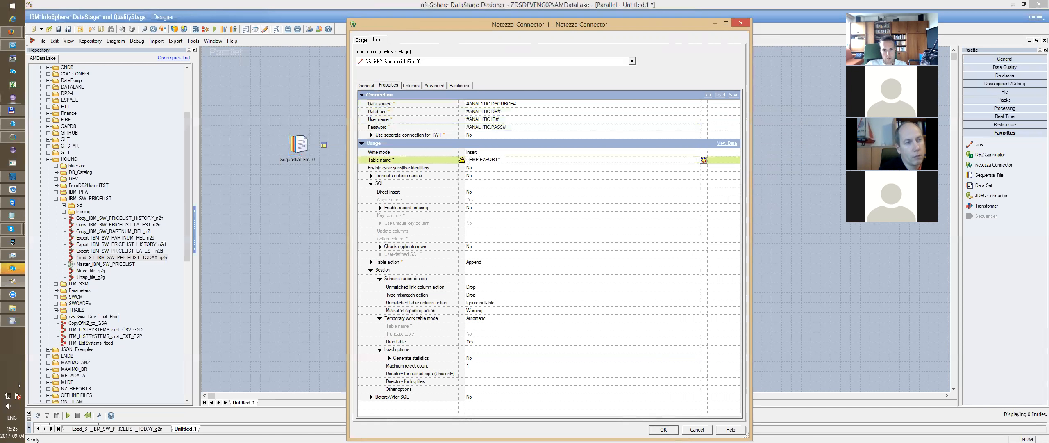
type("T\"_")
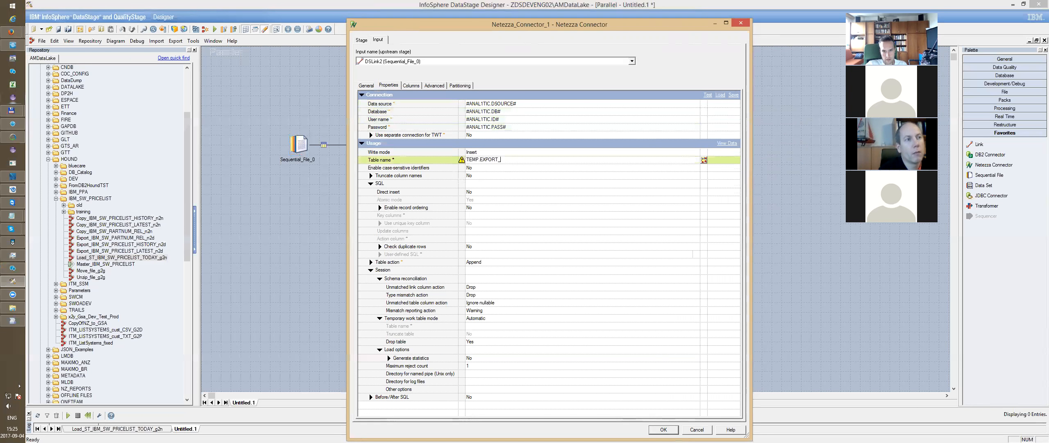
type("HOUND")
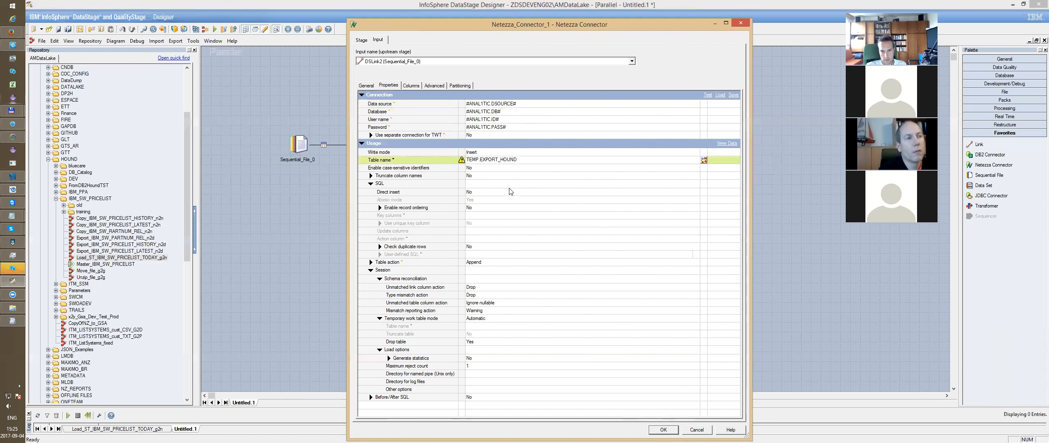
left_click(487, 153)
left_click(506, 160)
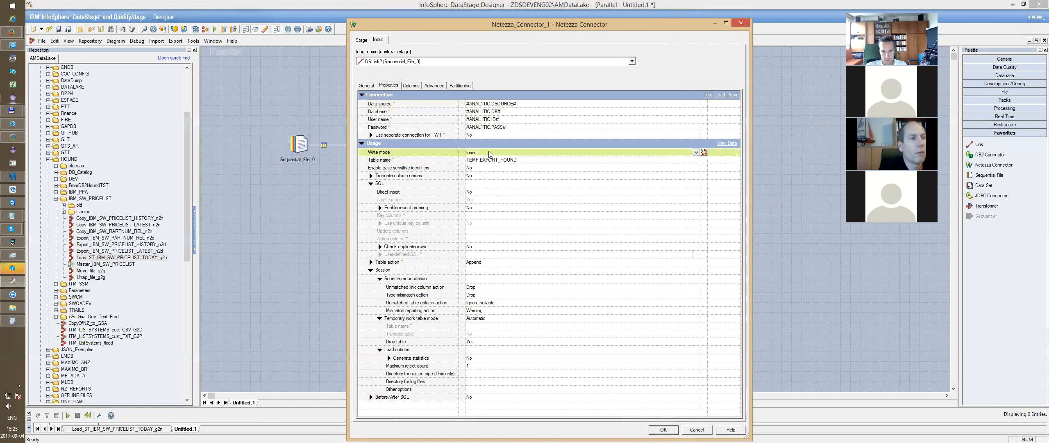
- Set the Netezza Connector's table action to Replace and look through the remaining usage properties
left_click(488, 262)
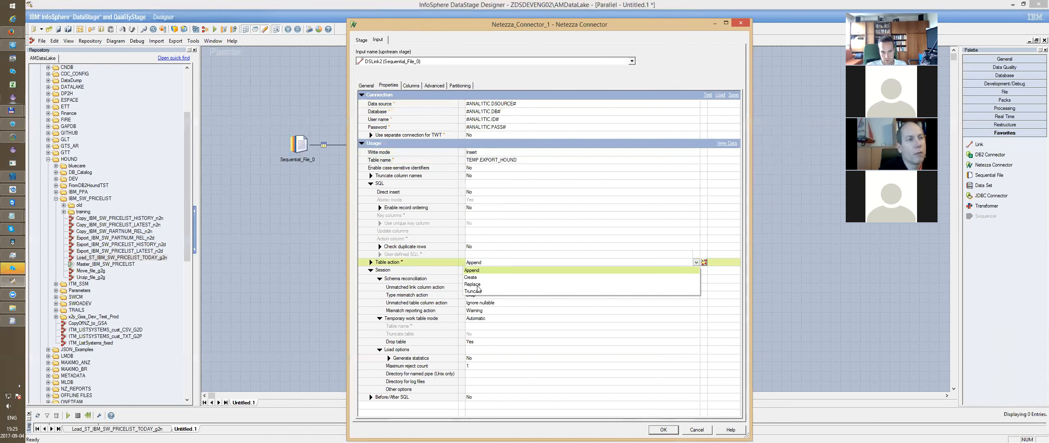
left_click(479, 284)
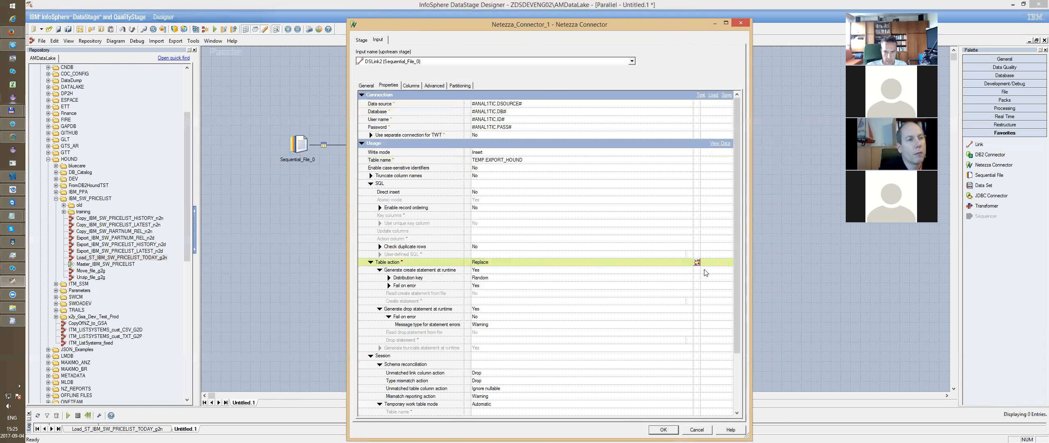
left_click_drag(738, 234, 749, 303)
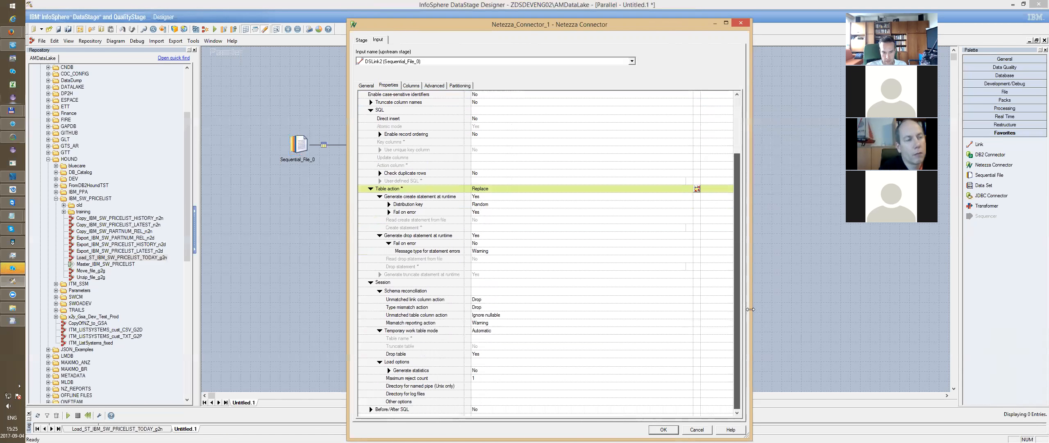
scroll(470, 218, "up", 3)
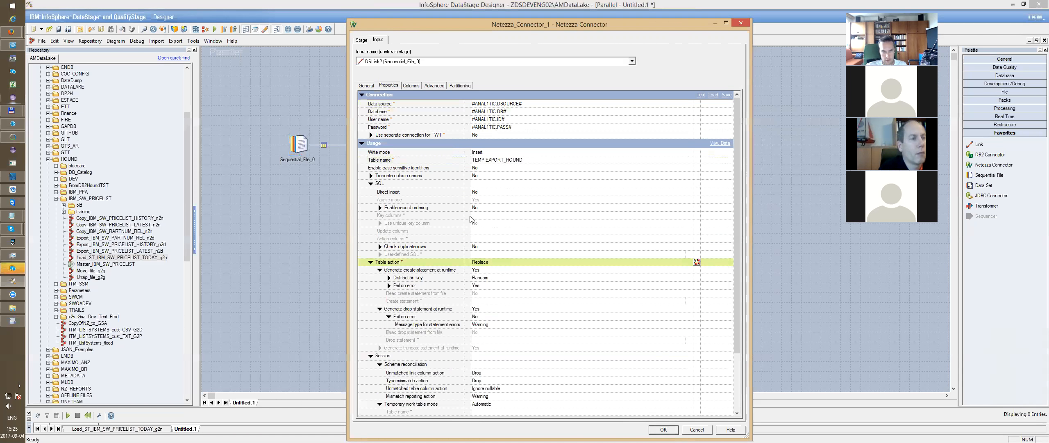
- Check the input column definitions of the Netezza Connector and accept the connector settings
left_click(407, 86)
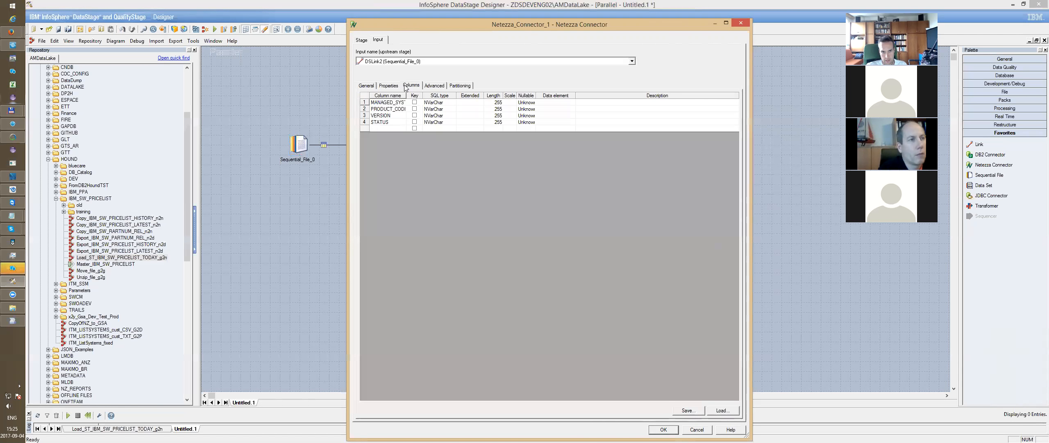
left_click(391, 85)
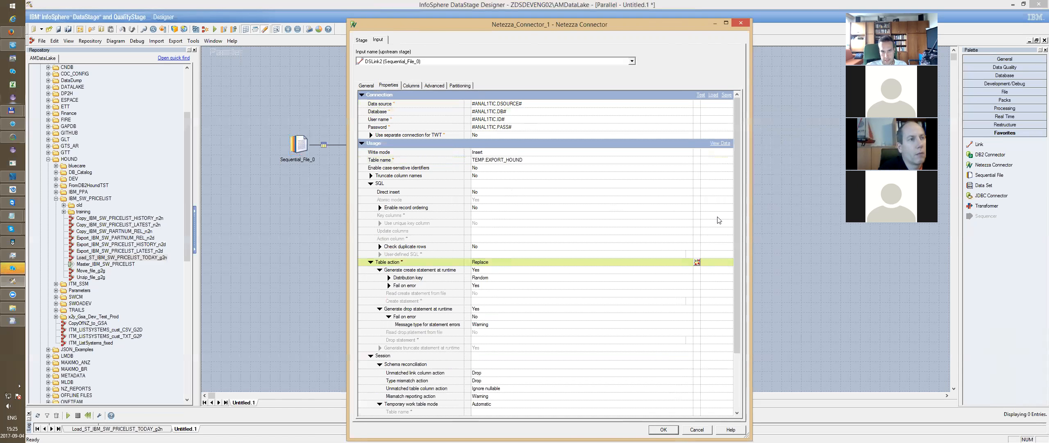
left_click(662, 429)
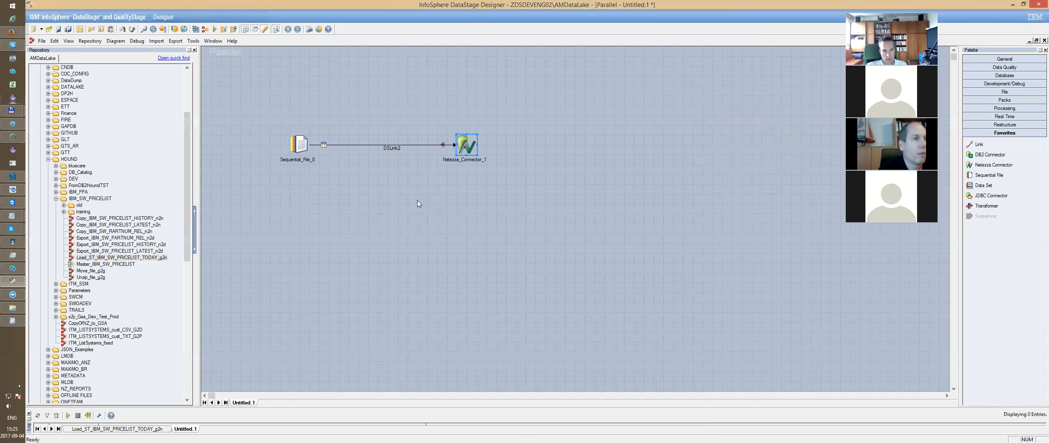
- Save the parallel job as EXPORT_HOUND in the TRAINING folder under Jobs
key("ctrl+s")
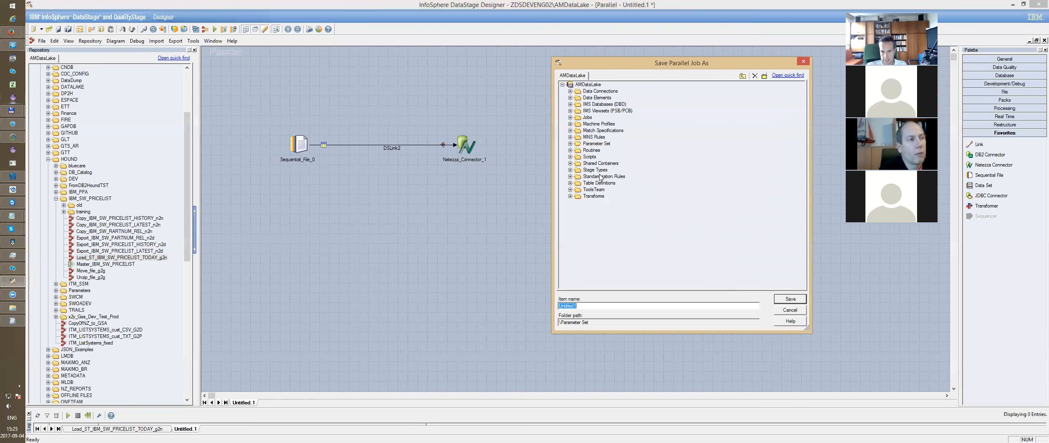
left_click(570, 118)
scroll(791, 131, "down", 9)
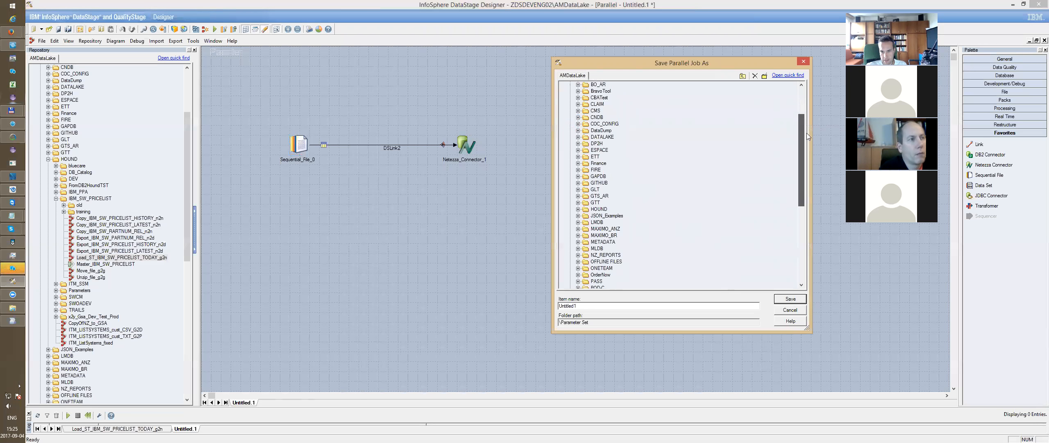
left_click(596, 209)
left_click(578, 210)
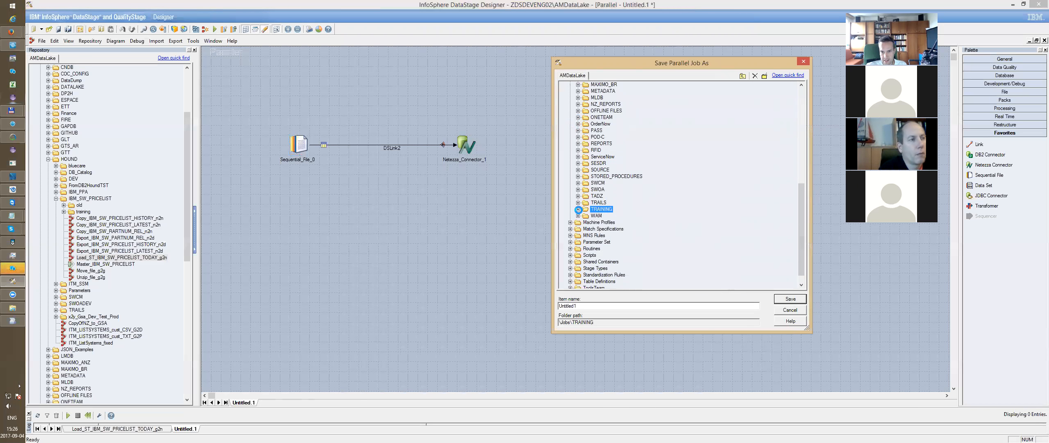
double_click(616, 309)
type("EXPORT_HOUND")
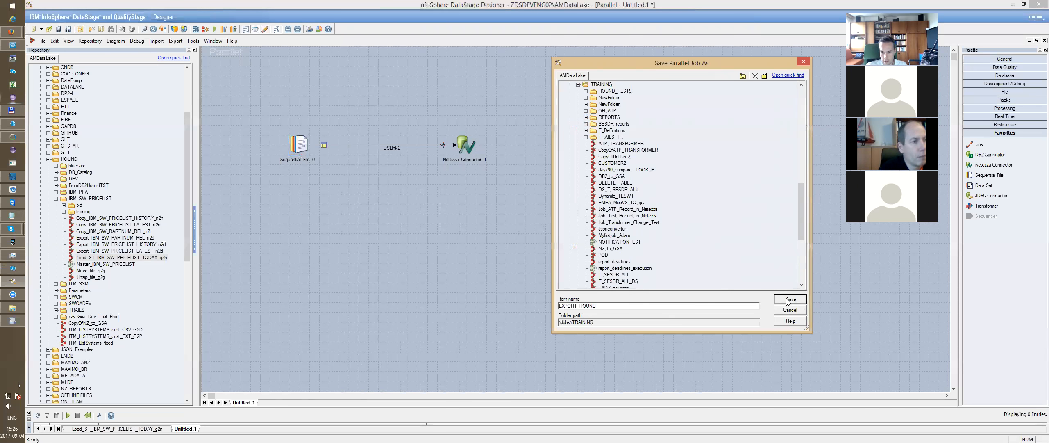
left_click(788, 302)
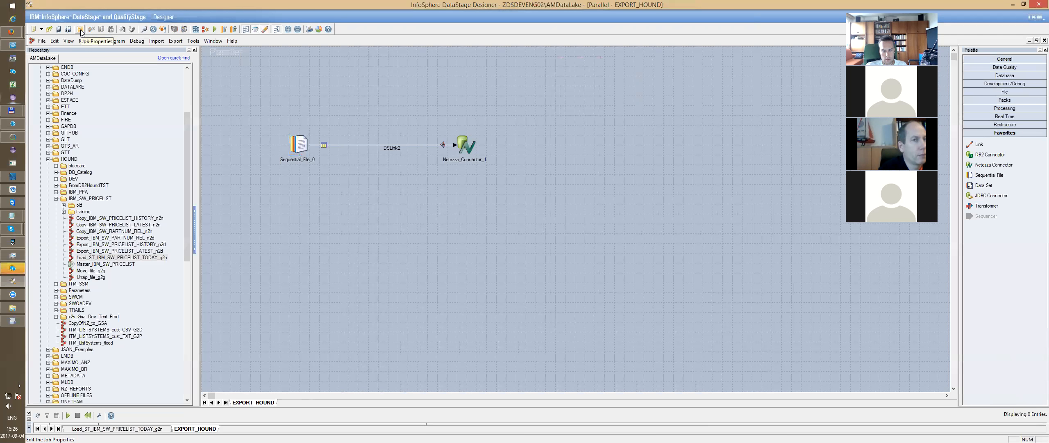
- Reopen the Netezza Connector to review its connection, table action and session properties, and close it again
left_click(464, 143)
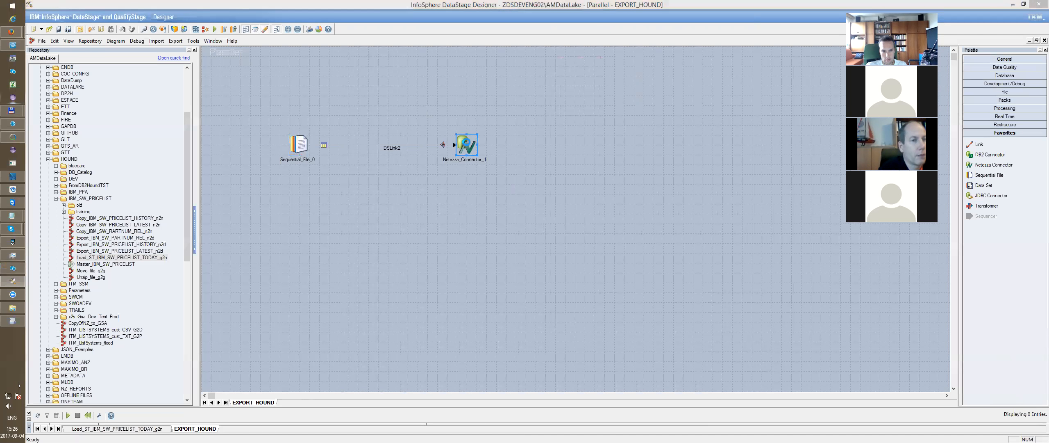
double_click(466, 144)
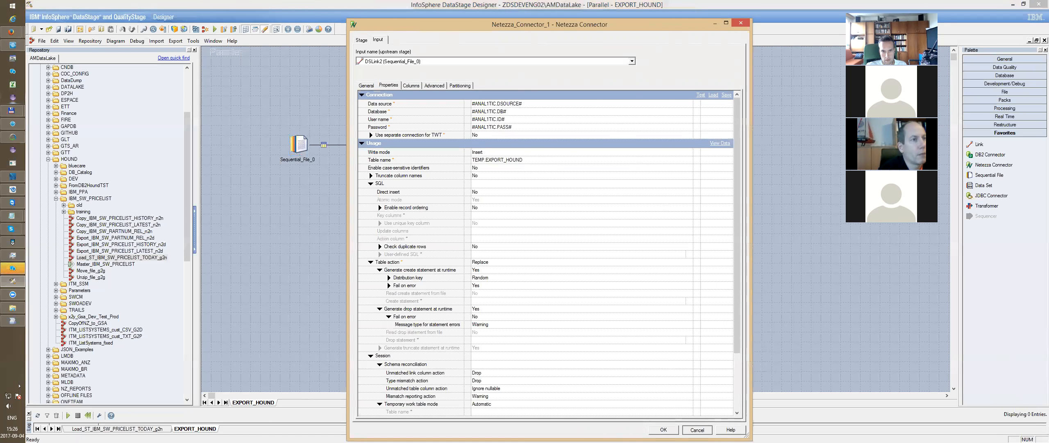
left_click(664, 429)
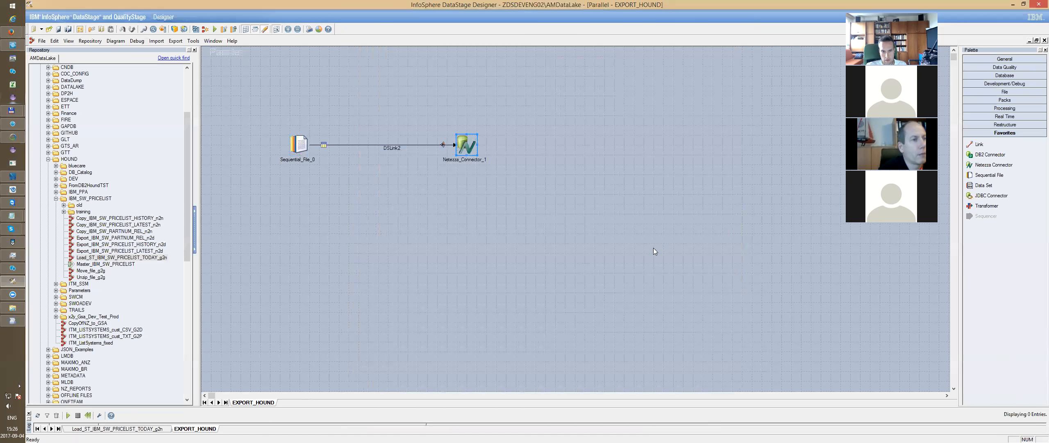
double_click(470, 146)
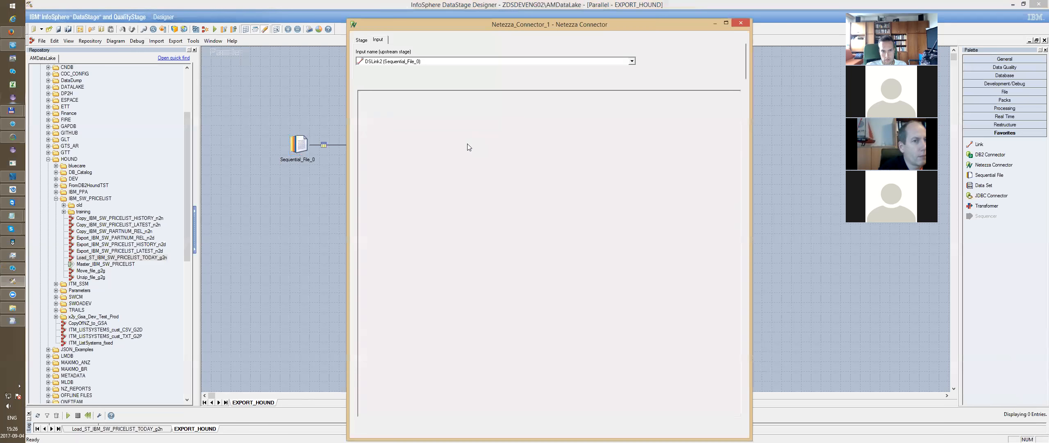
scroll(369, 127, "down", 5)
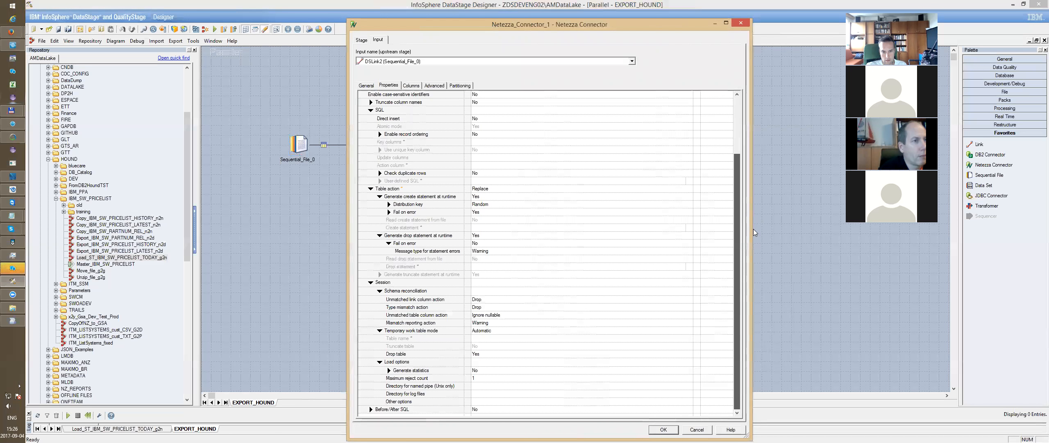
left_click_drag(752, 215, 754, 247)
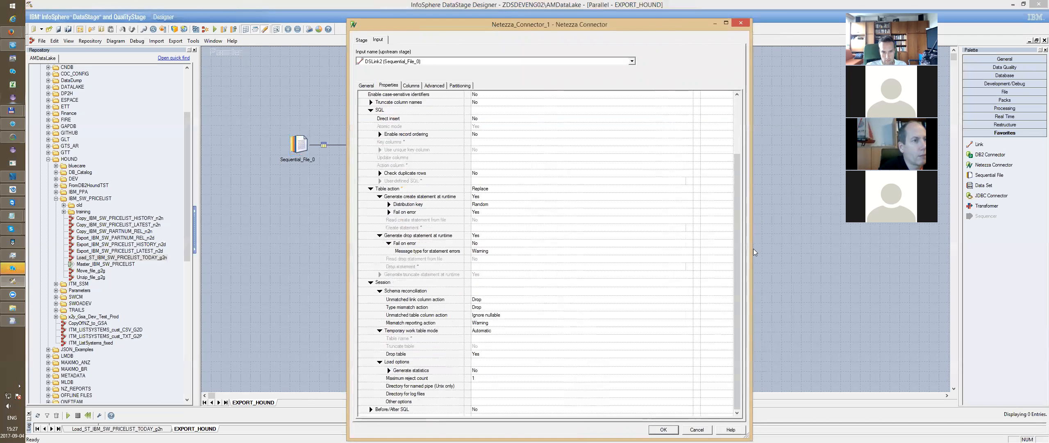
left_click(665, 429)
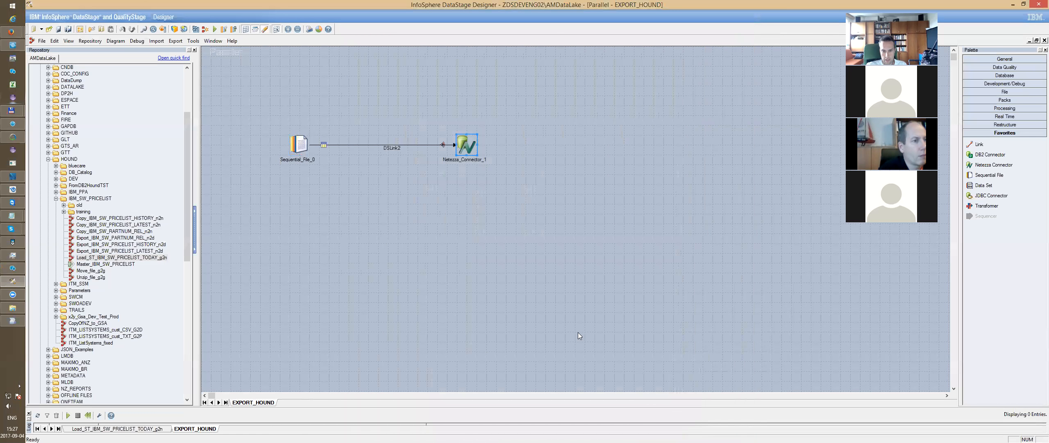
left_click(578, 332)
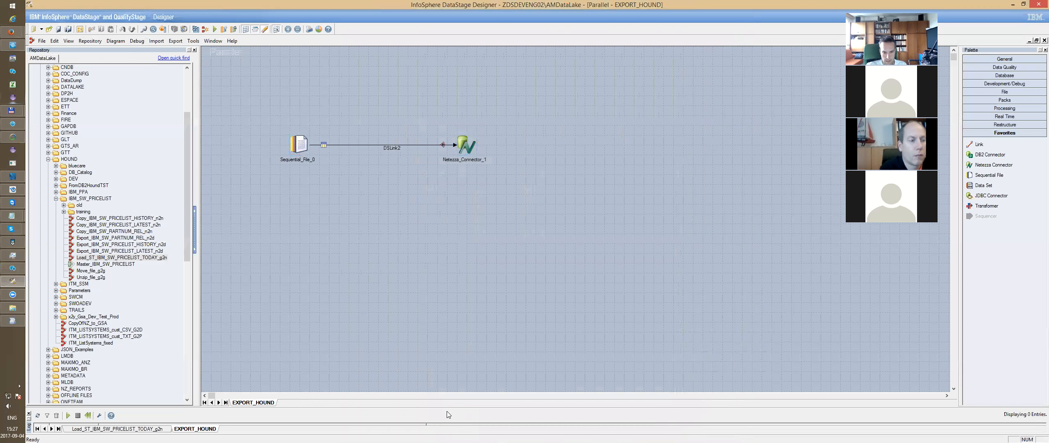
- Enlarge the job log area below the canvas and try to run the EXPORT_HOUND job
left_click_drag(448, 407, 447, 303)
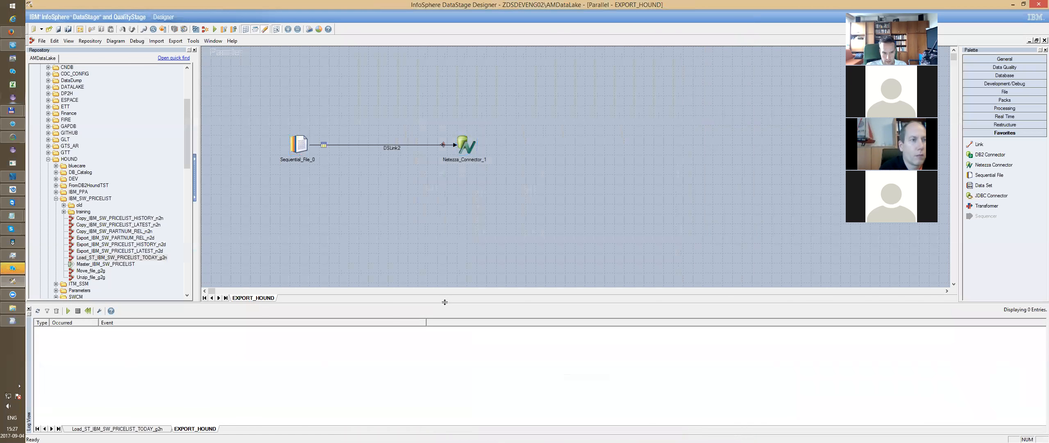
left_click(214, 31)
left_click(544, 251)
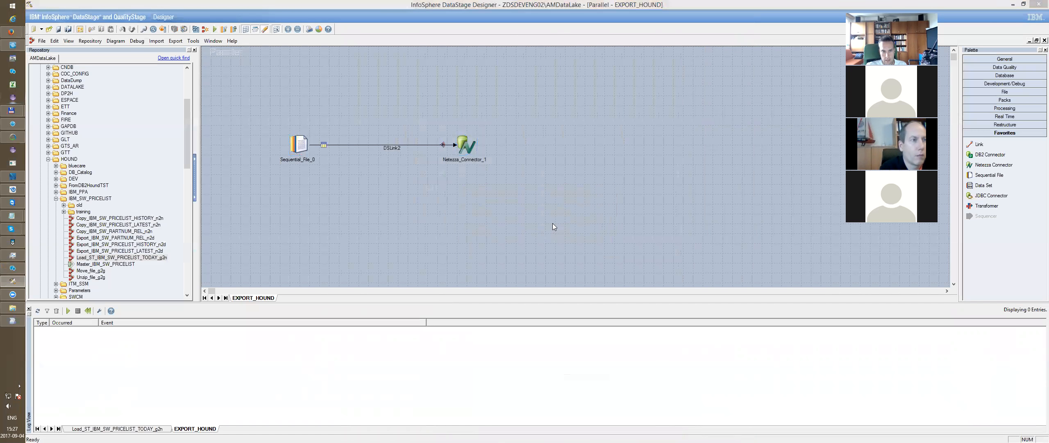
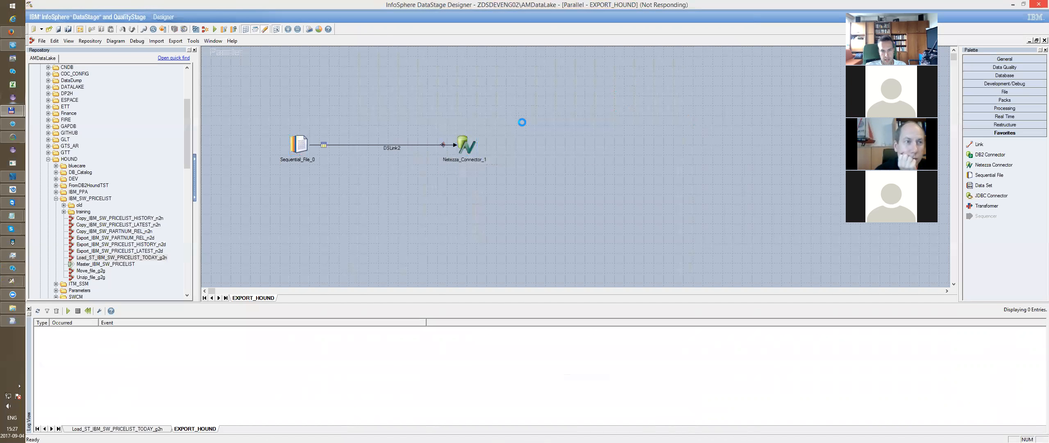
- Run the EXPORT_HOUND job with the ANALYTIC parameter set to Dynamic
left_click_drag(244, 54, 552, 82)
left_click(439, 124)
left_click(438, 136)
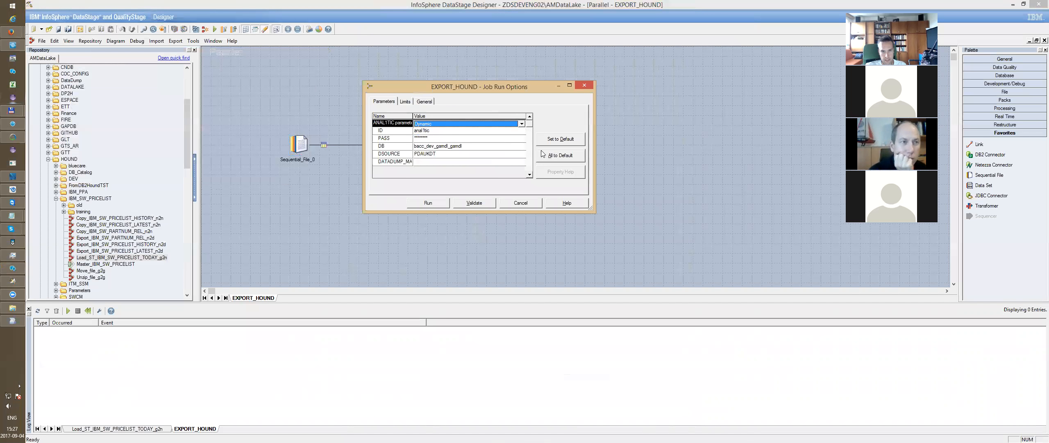
left_click(424, 207)
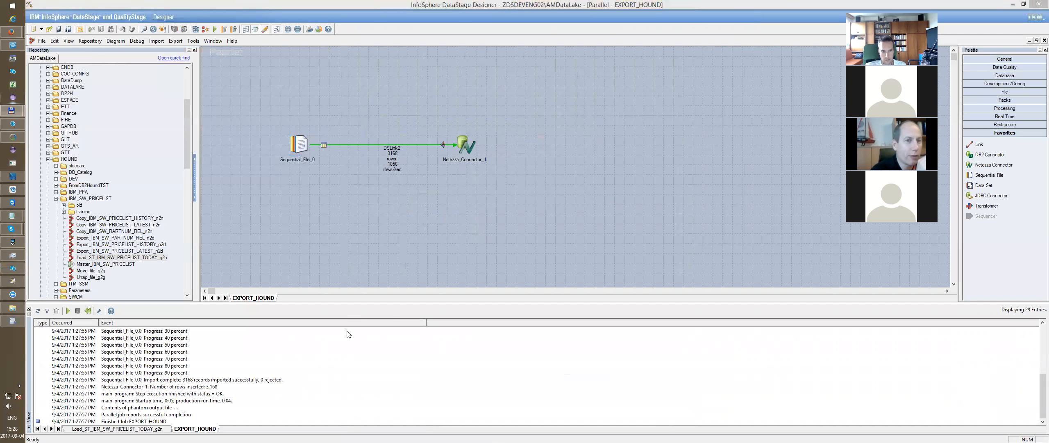
- Enlarge the job log area and go through the startup and table action events of the run
left_click_drag(448, 302, 434, 187)
left_click(334, 279)
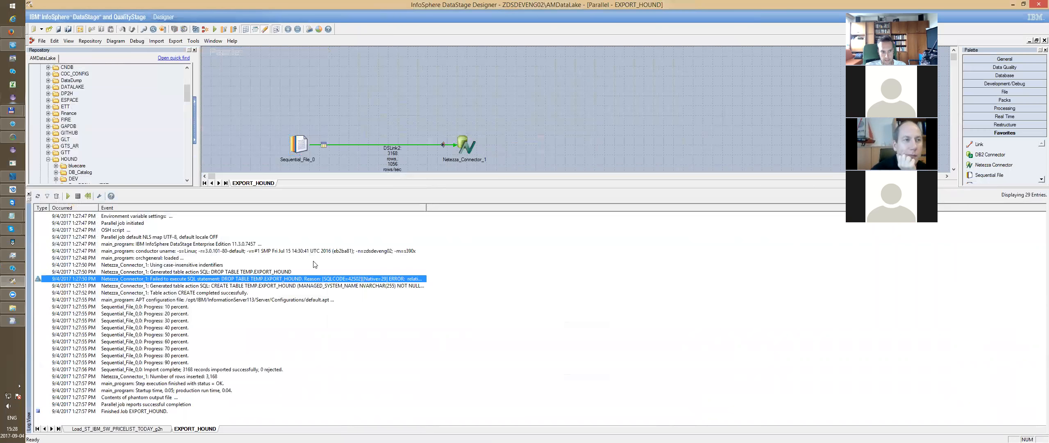
left_click(246, 244)
key("Up")
key("Up")
key("Up")
key("Up")
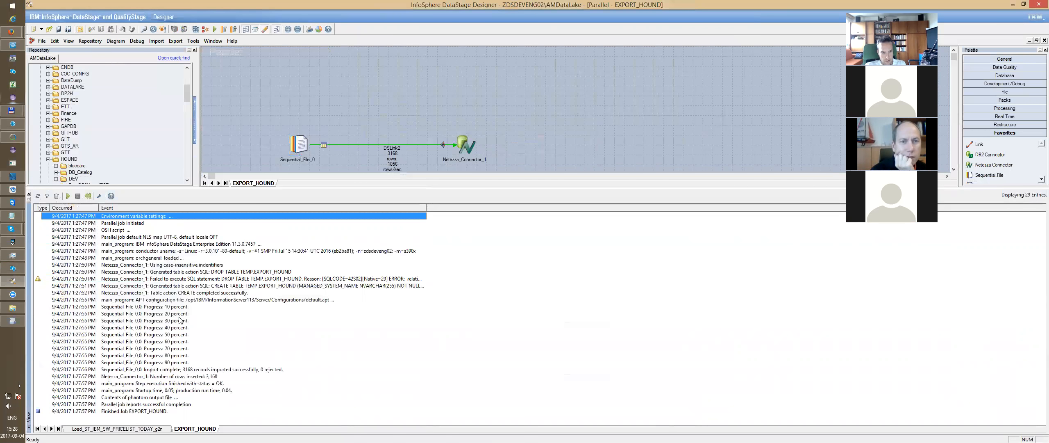
- Examine the Sequential_File_0 progress events, the import and insert results and the run time in the job log
left_click(184, 300)
left_click(208, 308)
left_click(206, 355)
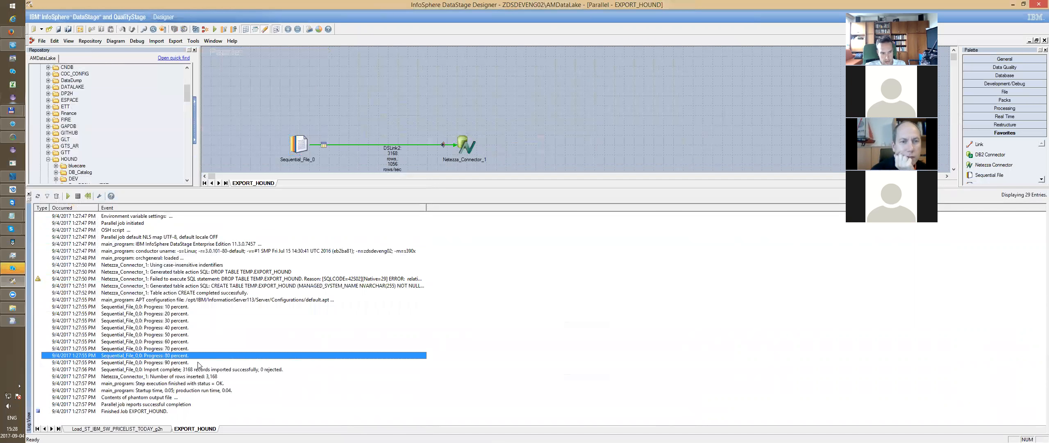
left_click(192, 308)
left_click(192, 313)
left_click(188, 326)
left_click(191, 348)
left_click(191, 362)
left_click(191, 369)
left_click(186, 355)
left_click(185, 341)
left_click(182, 320)
left_click(181, 314)
left_click(180, 307)
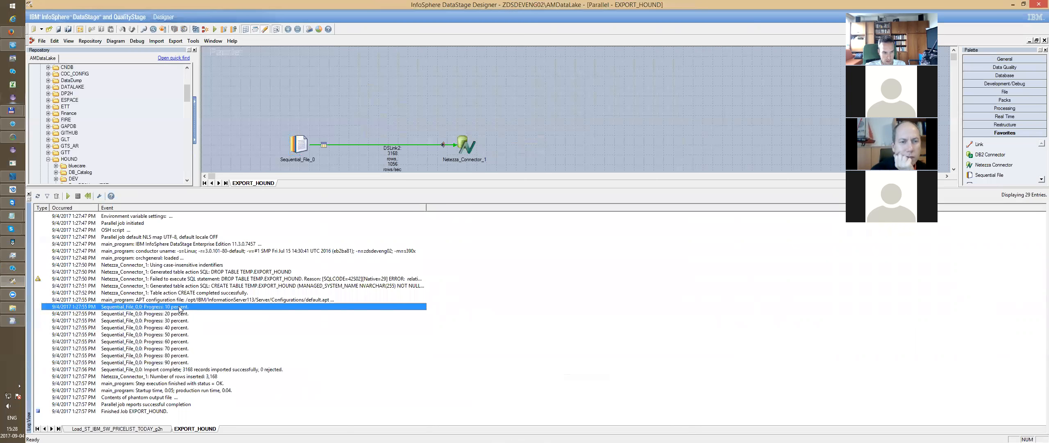
left_click(154, 315)
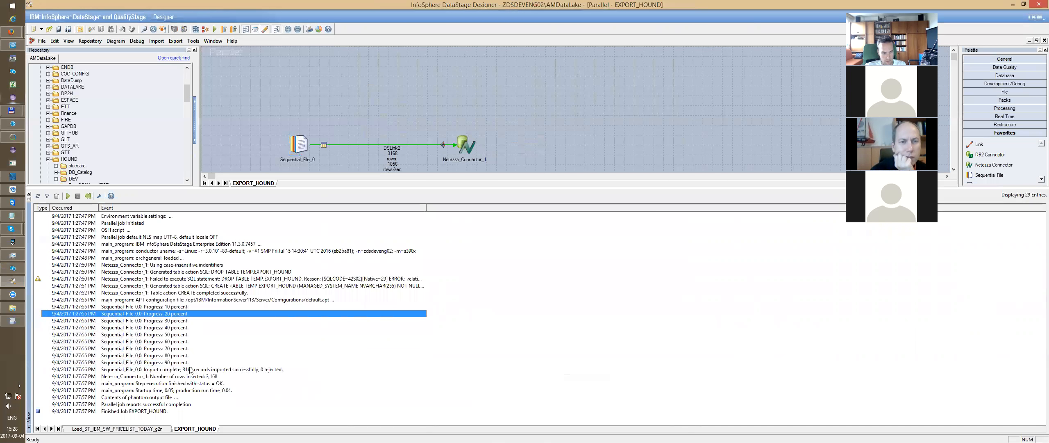
left_click(190, 363)
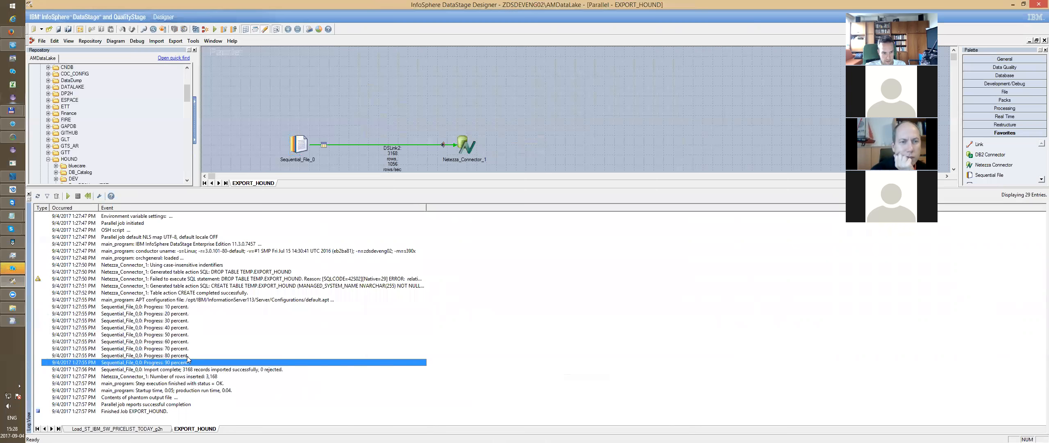
left_click(181, 308)
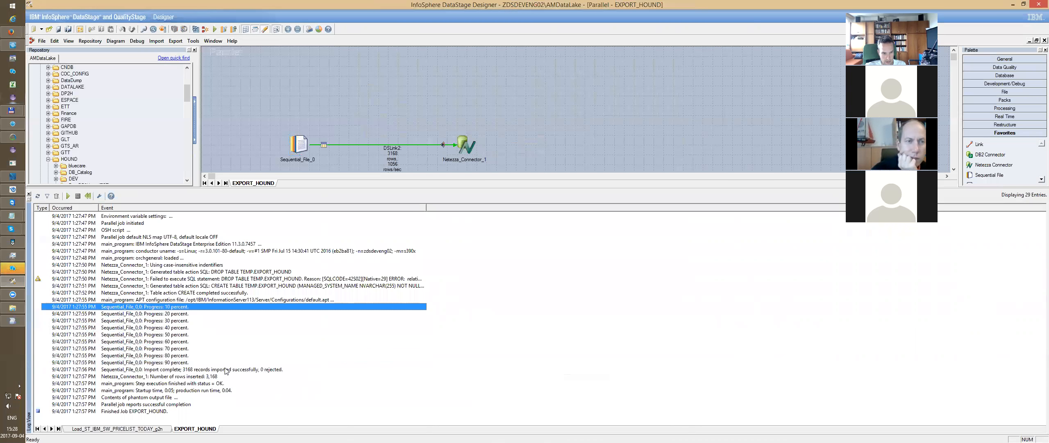
left_click(275, 369)
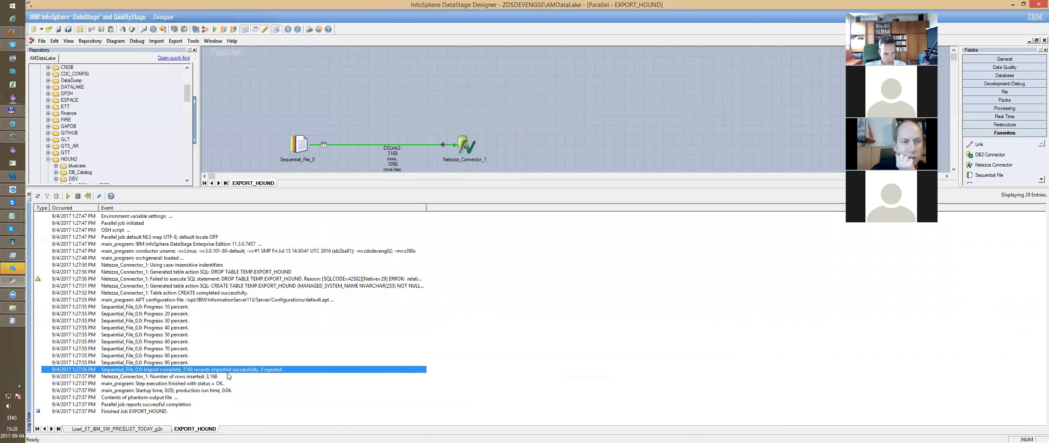
left_click(229, 390)
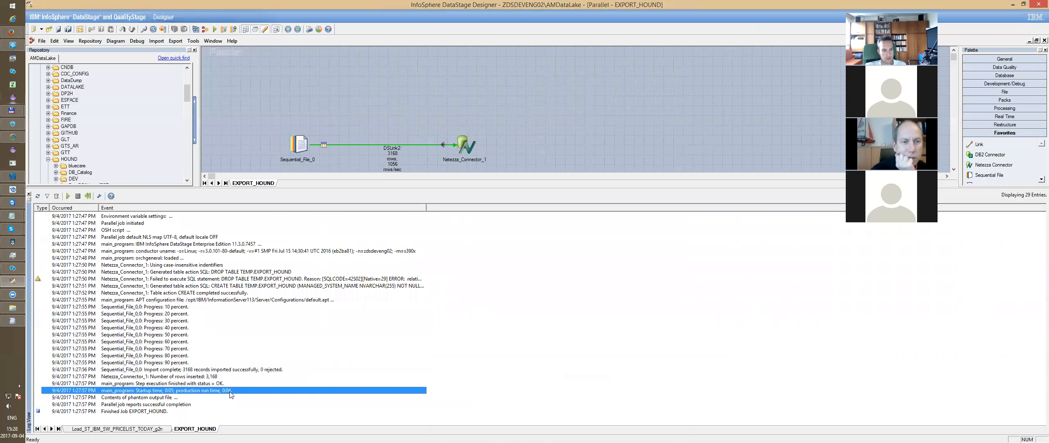
- Read the full details of the DROP TABLE TEMP.EXPORT_HOUND warning in the job log and close them
double_click(73, 281)
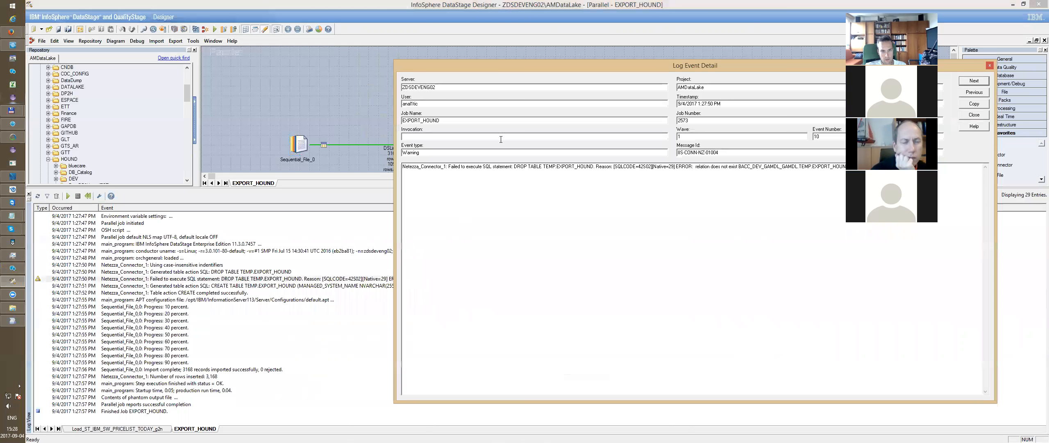
left_click_drag(529, 65, 337, 61)
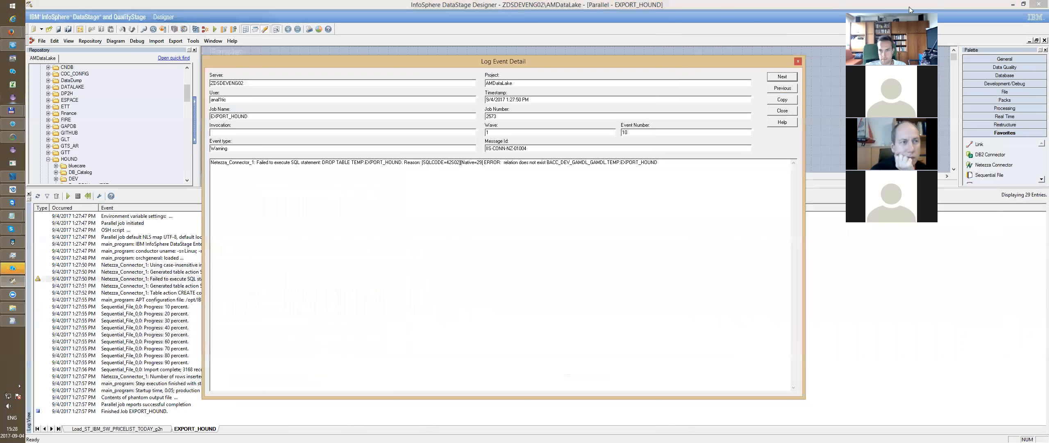
left_click_drag(609, 164, 620, 163)
left_click(693, 161)
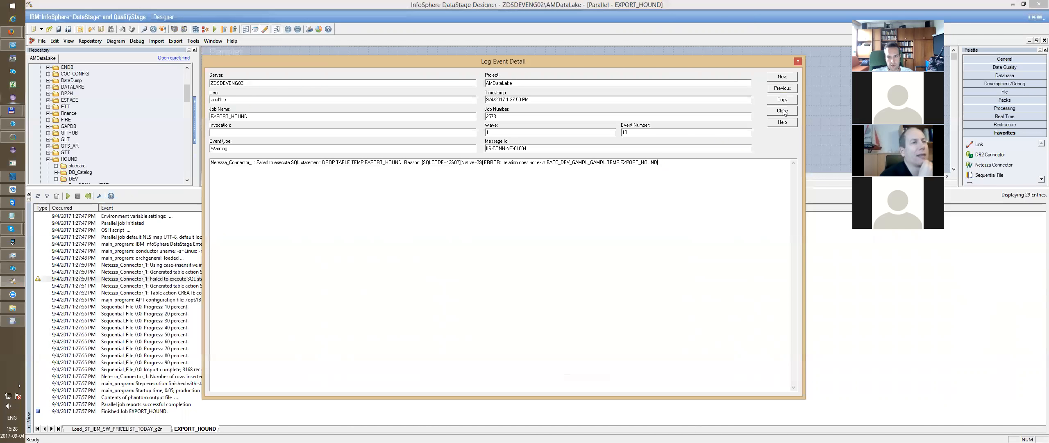
left_click(783, 111)
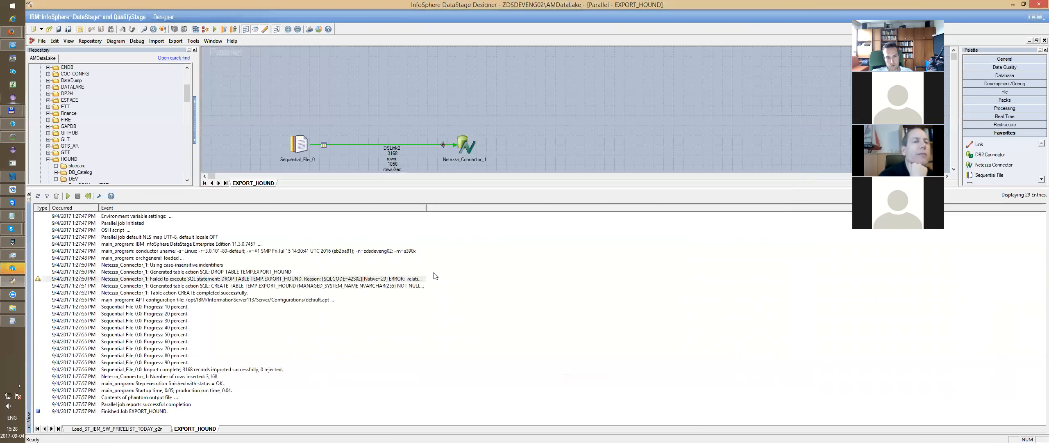
- Give the canvas slightly more room and review the link's row statistics, both stages and the remaining log events
left_click(375, 251)
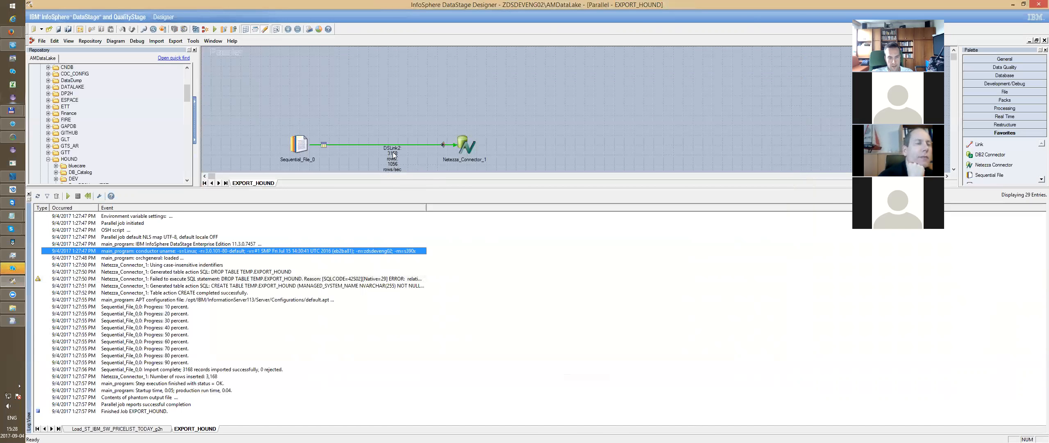
left_click(304, 150)
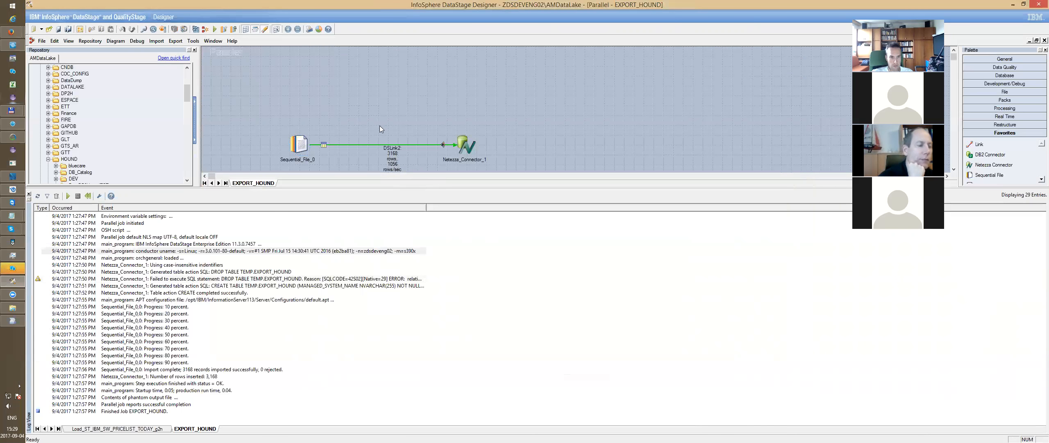
left_click(396, 163)
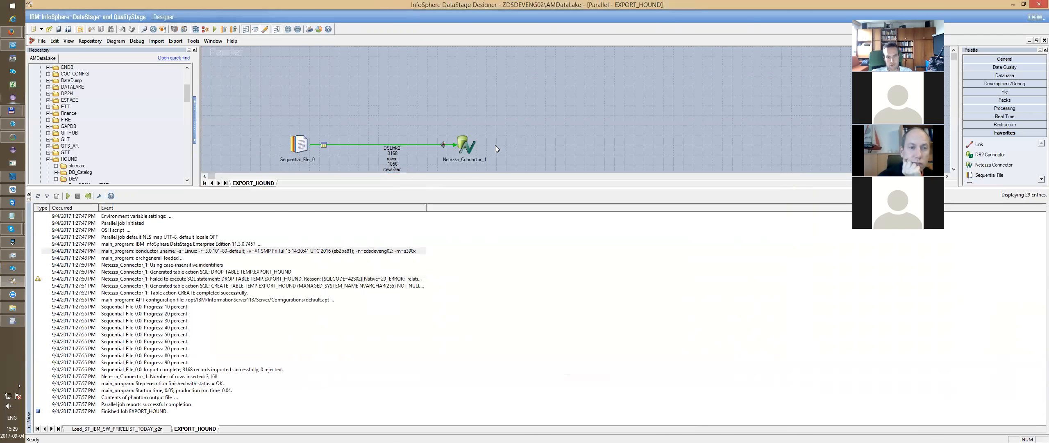
left_click_drag(501, 188, 496, 205)
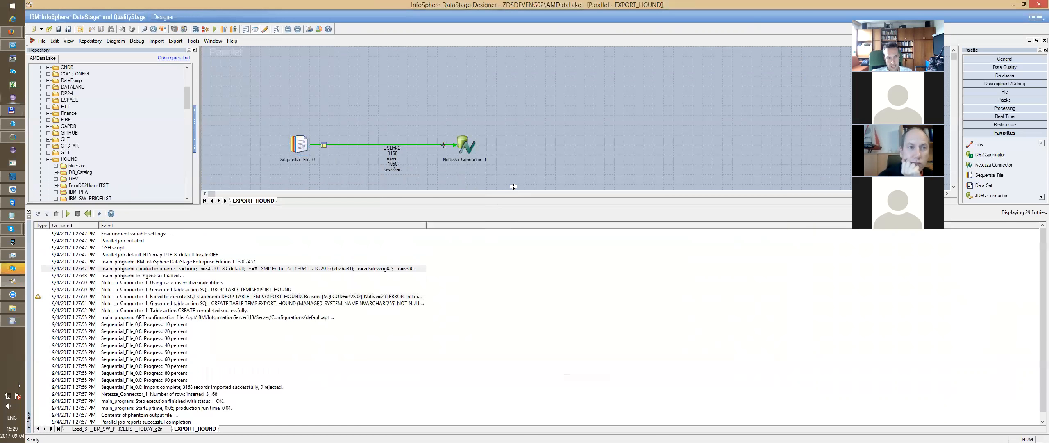
left_click(323, 270)
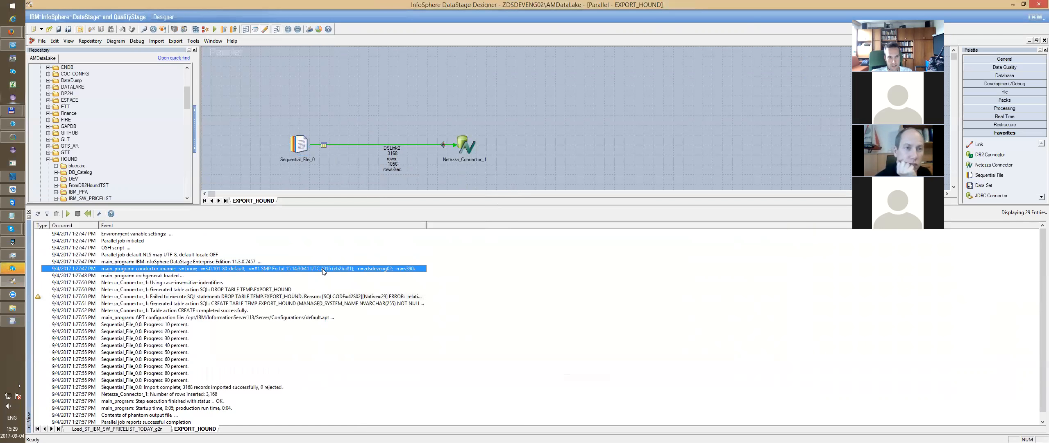
left_click(302, 148)
left_click(409, 109)
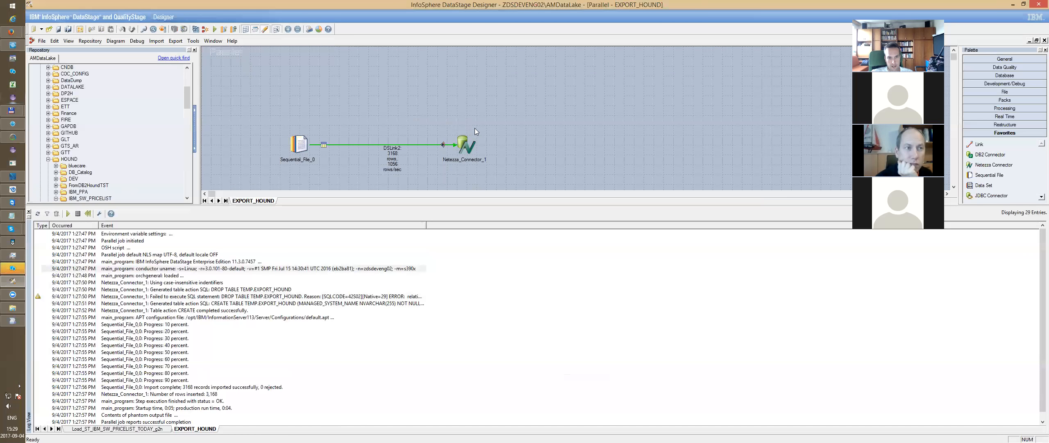
left_click(468, 144)
left_click(482, 107)
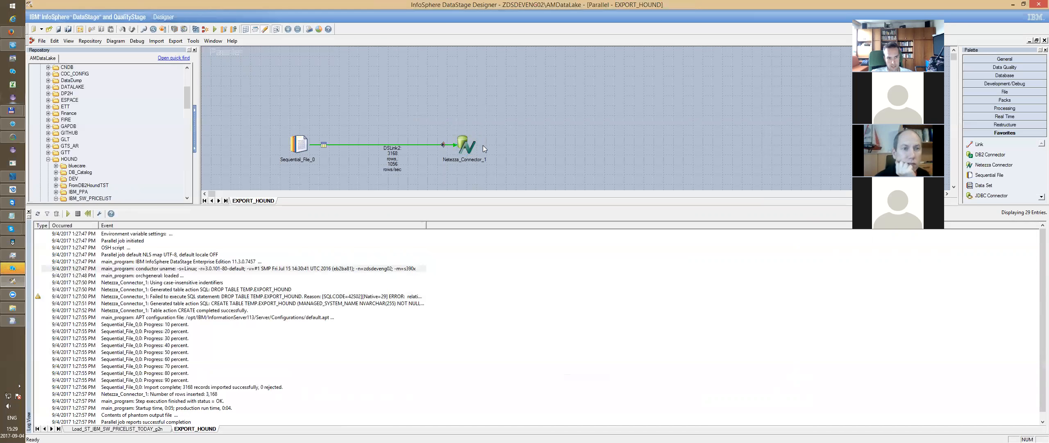
left_click(341, 309)
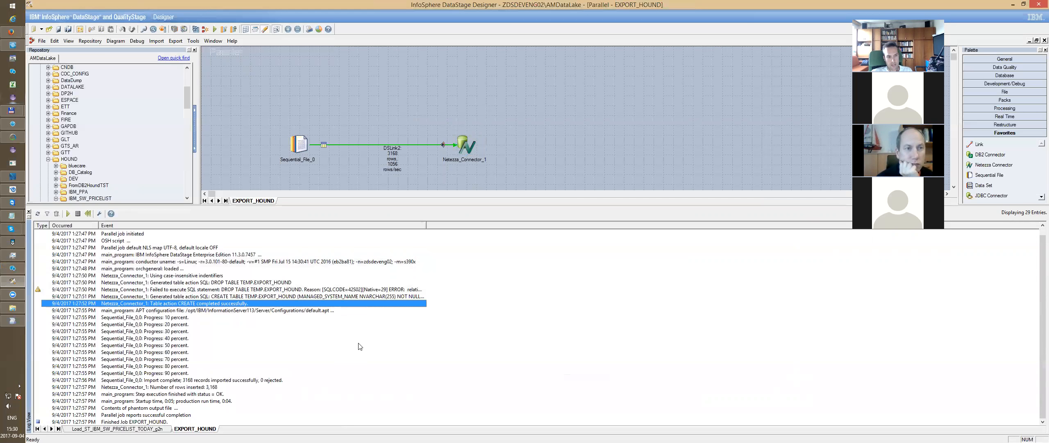
scroll(309, 314, "up", 1)
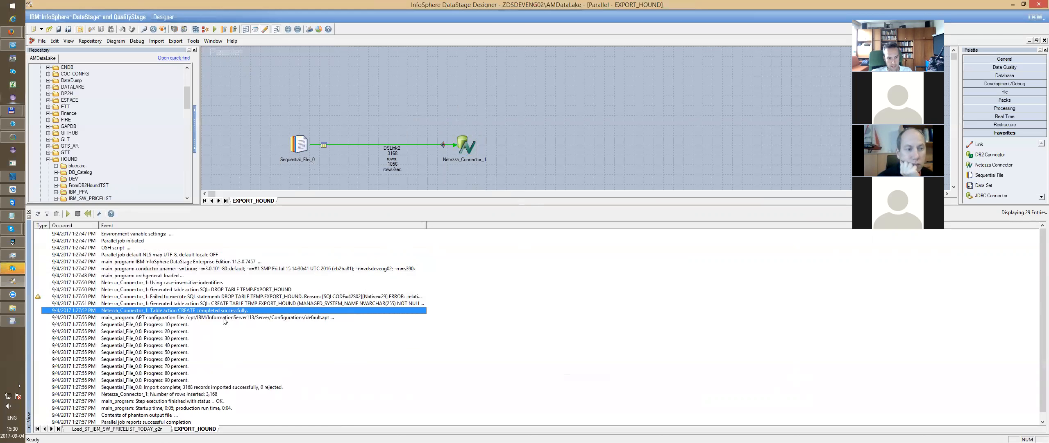
left_click(166, 346)
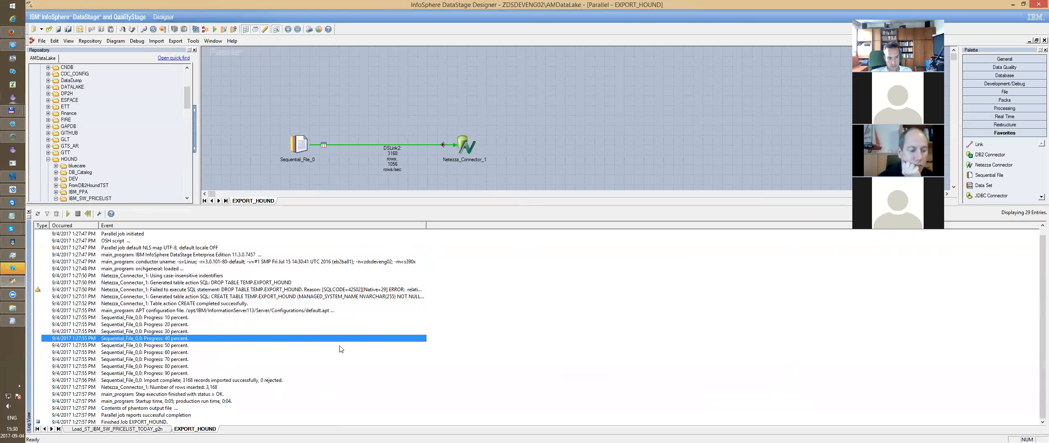
- Reopen Netezza_Connector_1 and expand its Usage properties to review the table action and session settings
left_click(468, 139)
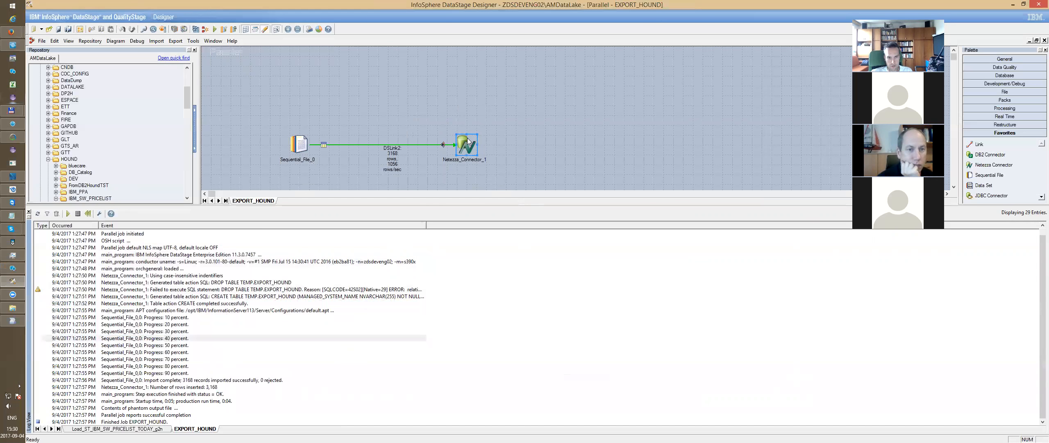
double_click(466, 142)
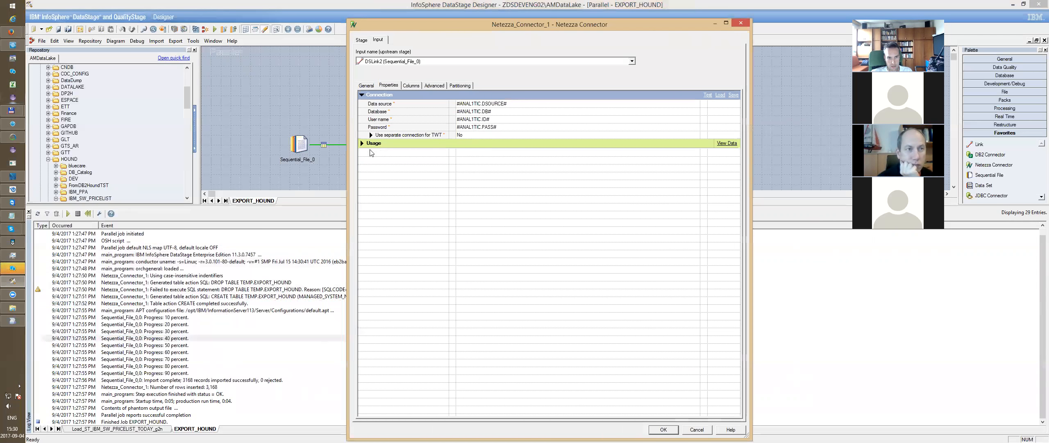
left_click(362, 143)
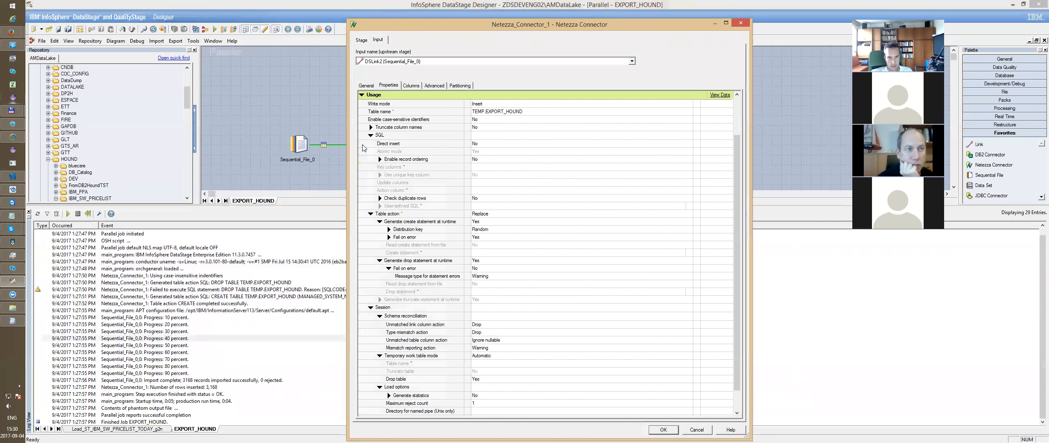
left_click_drag(596, 24, 559, 8)
left_click_drag(702, 146, 702, 164)
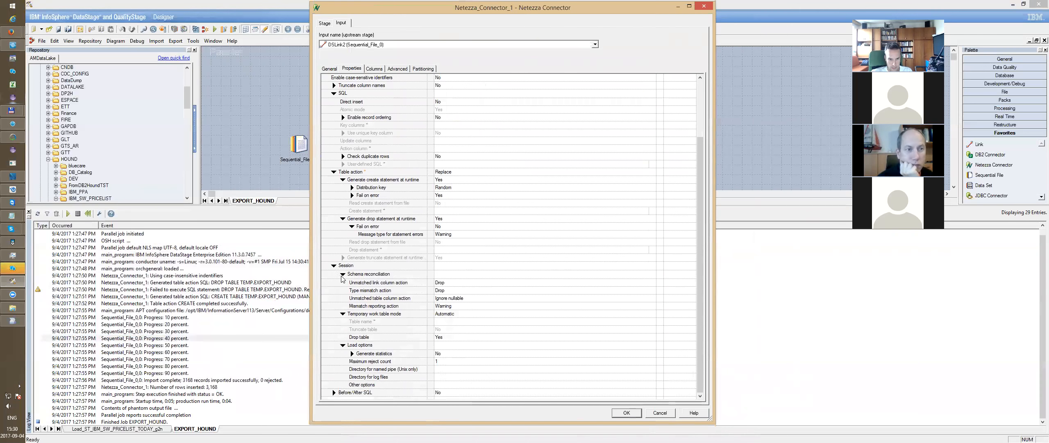
- Review the Session group's schema reconciliation settings and the available choices for Unmatched link column action
left_click(334, 266)
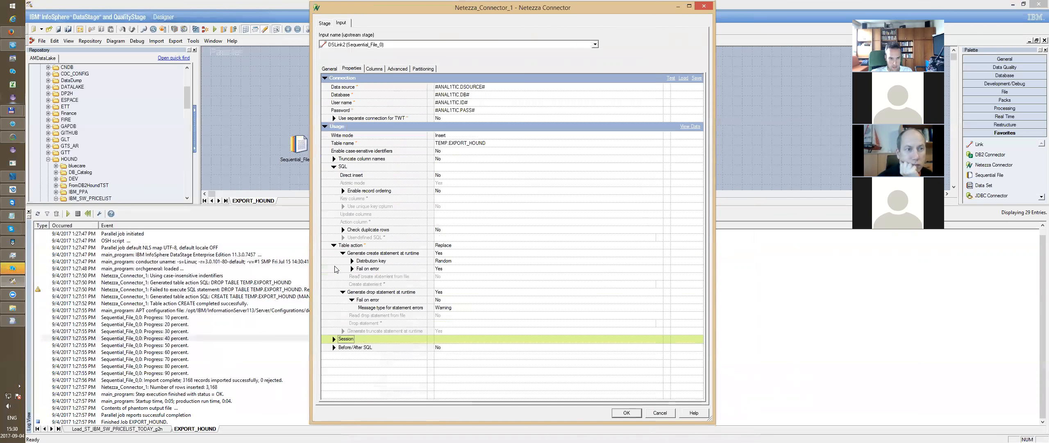
left_click(334, 339)
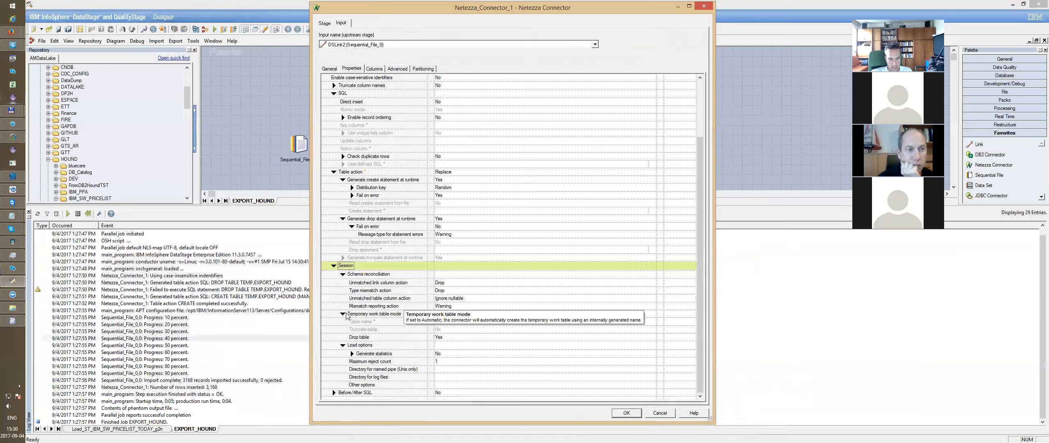
left_click(391, 274)
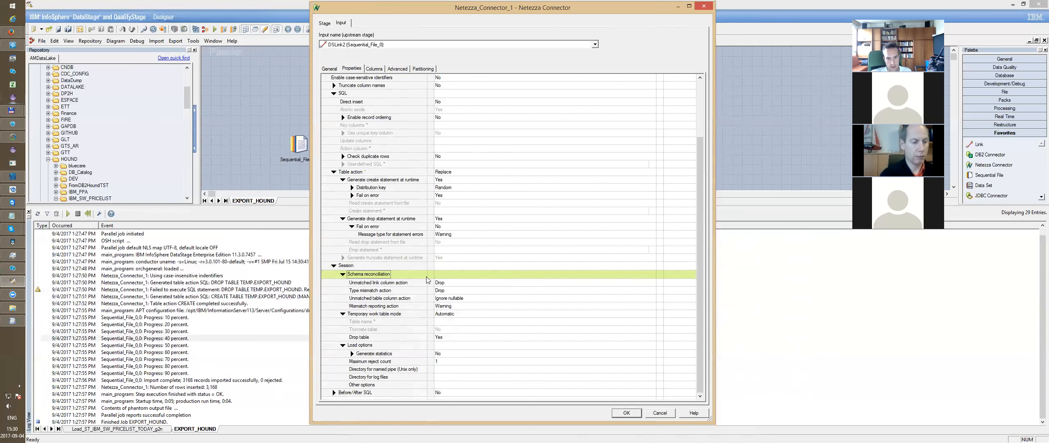
left_click(395, 283)
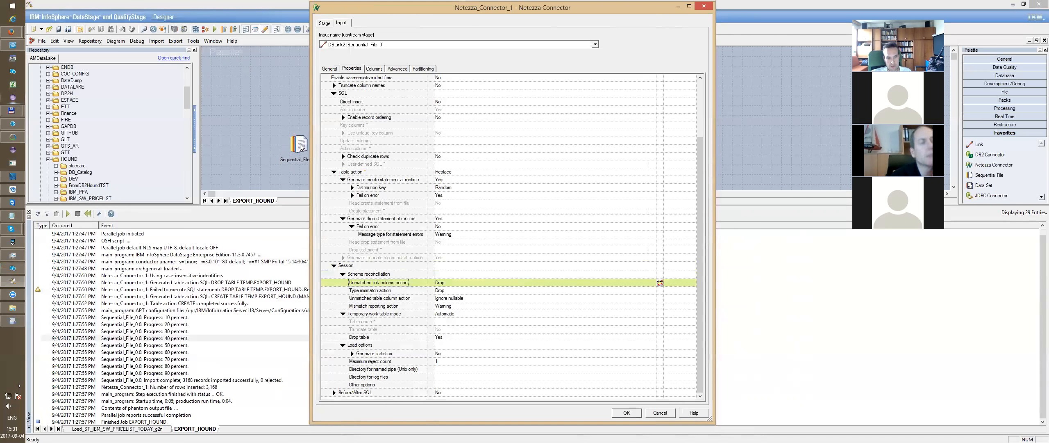
left_click(453, 283)
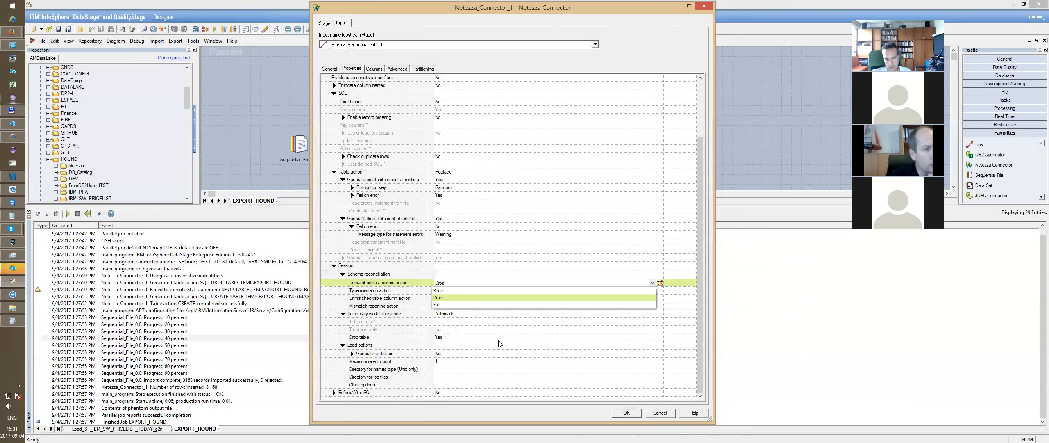
left_click(406, 283)
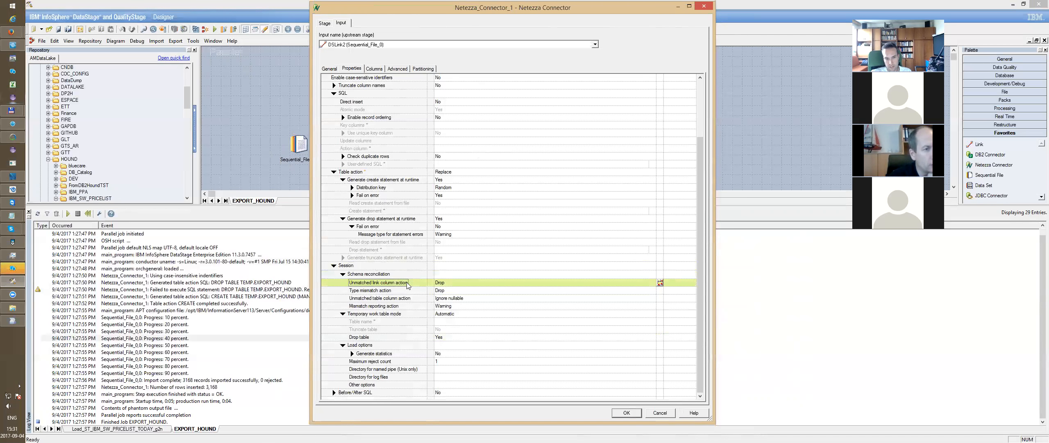
- Compare Type mismatch action with Unmatched link column action and inspect the choices it offers
left_click(392, 291)
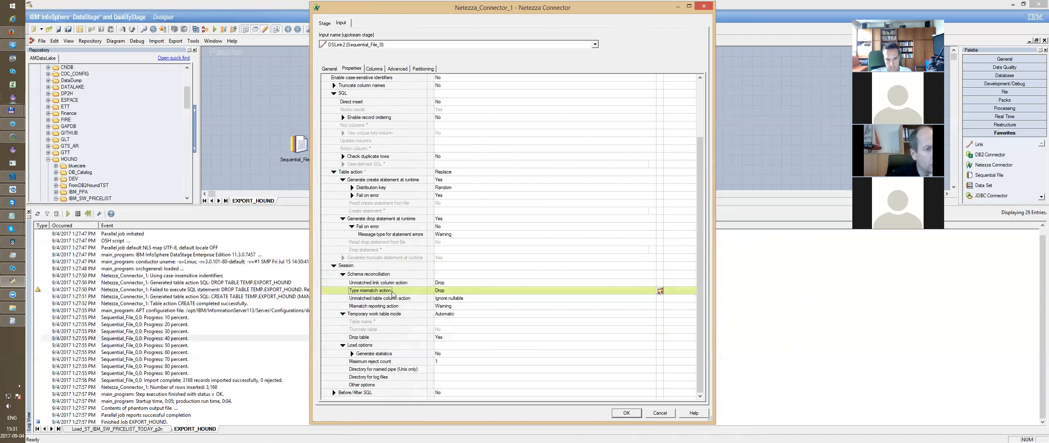
left_click(397, 284)
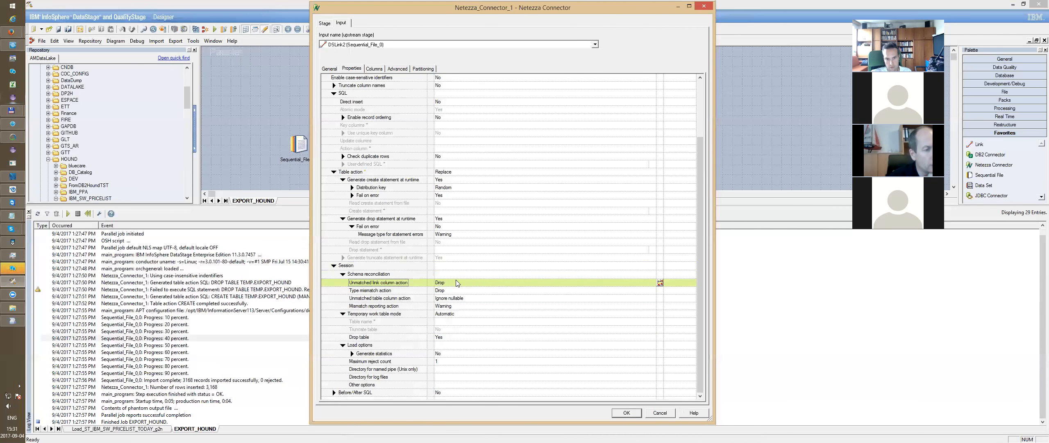
left_click(379, 292)
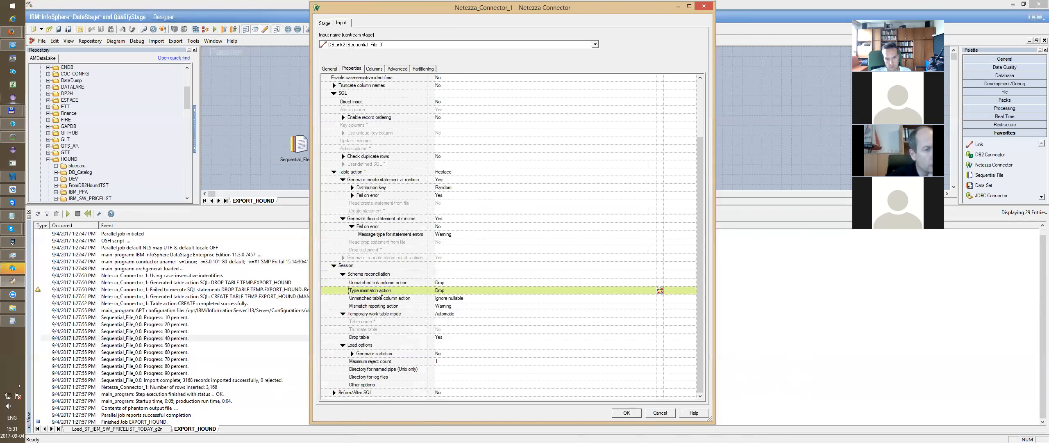
left_click(450, 291)
left_click(450, 291)
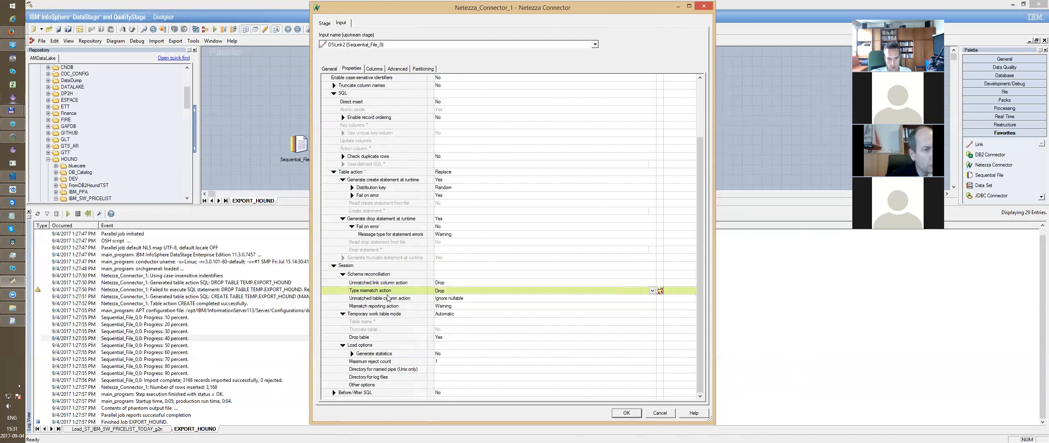
left_click(384, 292)
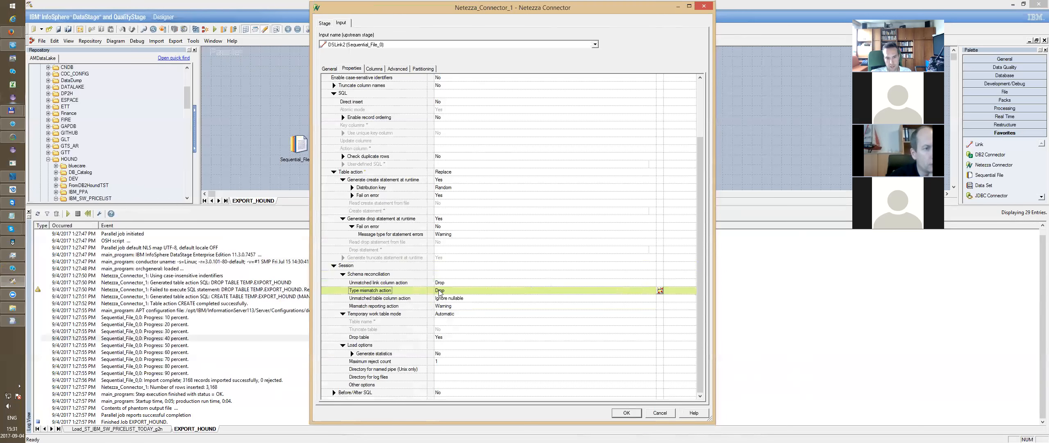
left_click(447, 291)
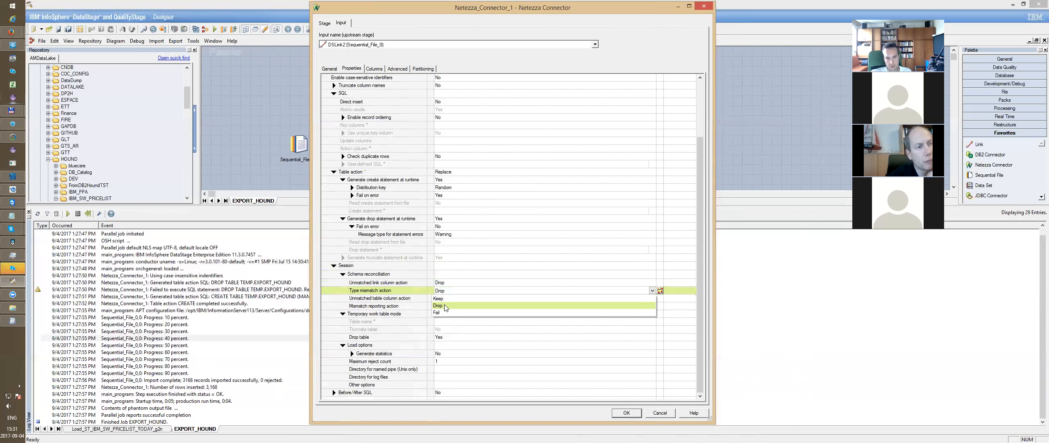
left_click(404, 294)
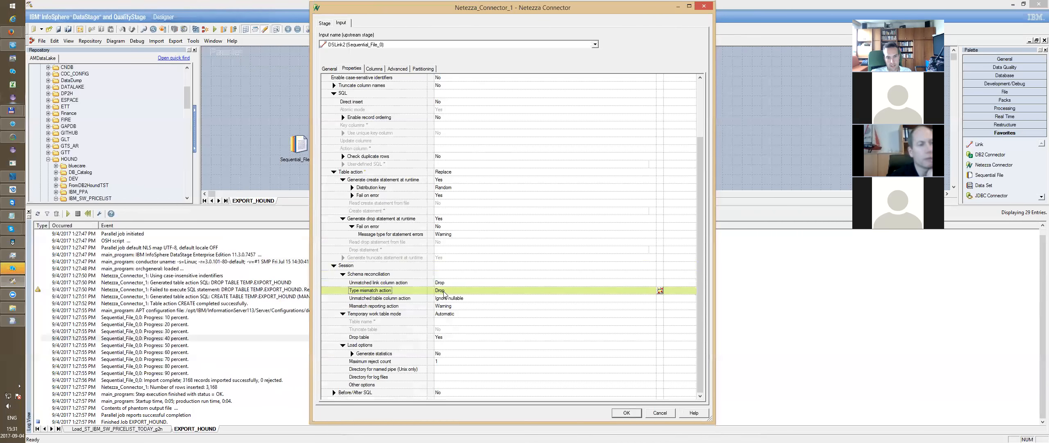
- Set both Type mismatch action and Unmatched link column action to Fail in the schema reconciliation settings
left_click(461, 293)
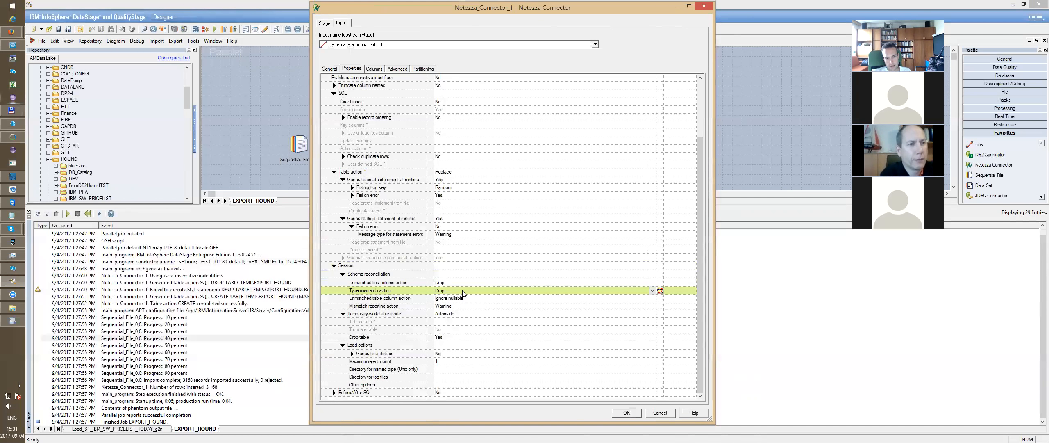
left_click(442, 292)
left_click(444, 312)
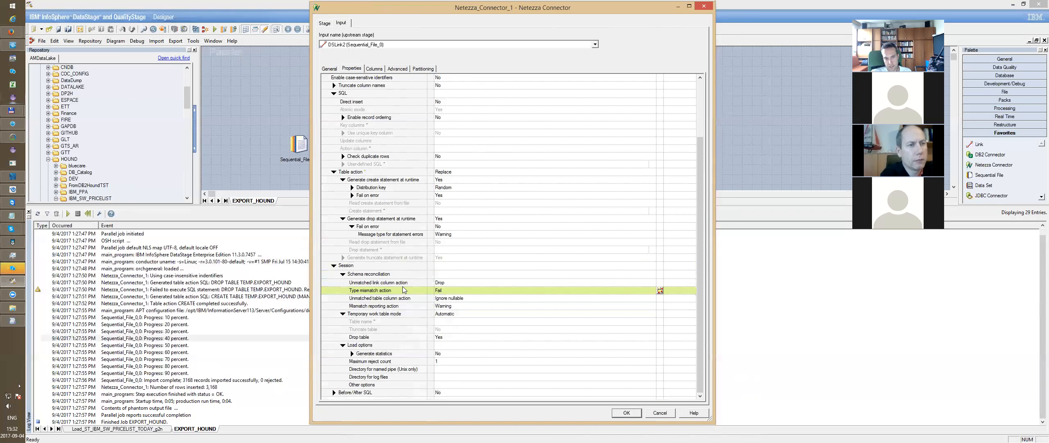
left_click(442, 282)
left_click(443, 282)
left_click(443, 306)
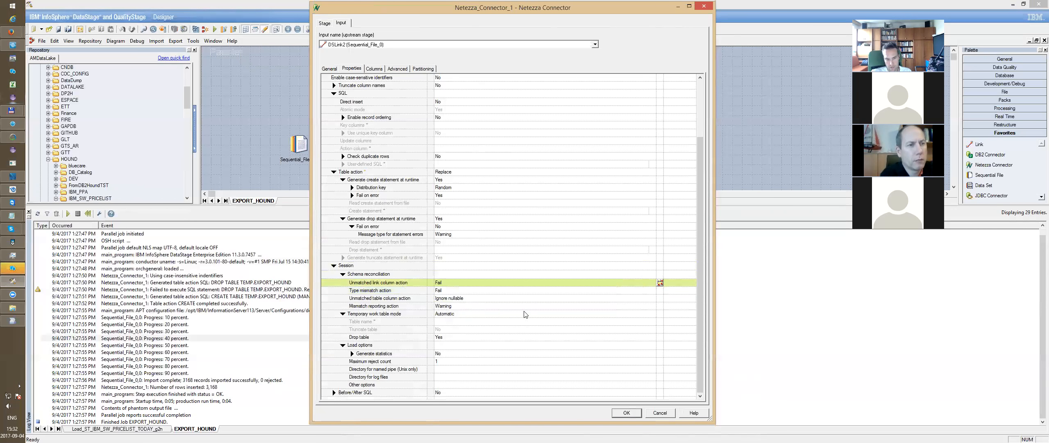
- Recheck the unmatched link column and type mismatch actions, reading the type mismatch description and its options
left_click(378, 290)
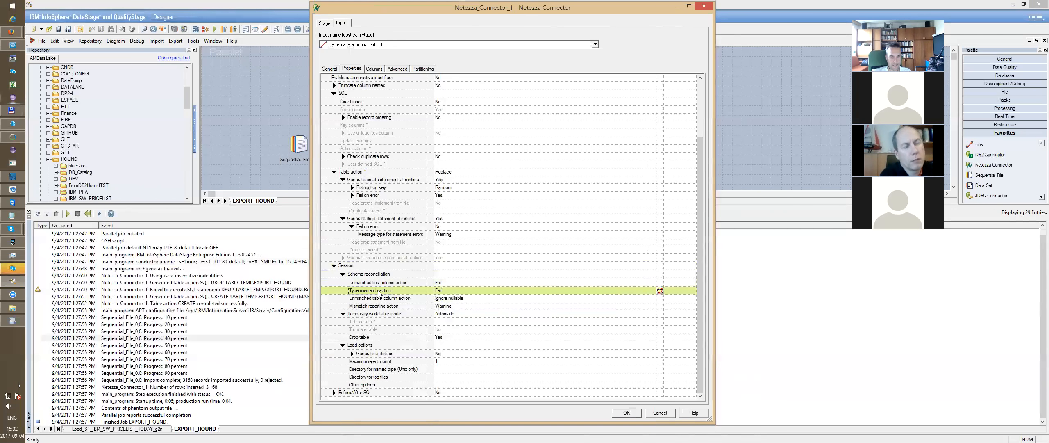
left_click(389, 283)
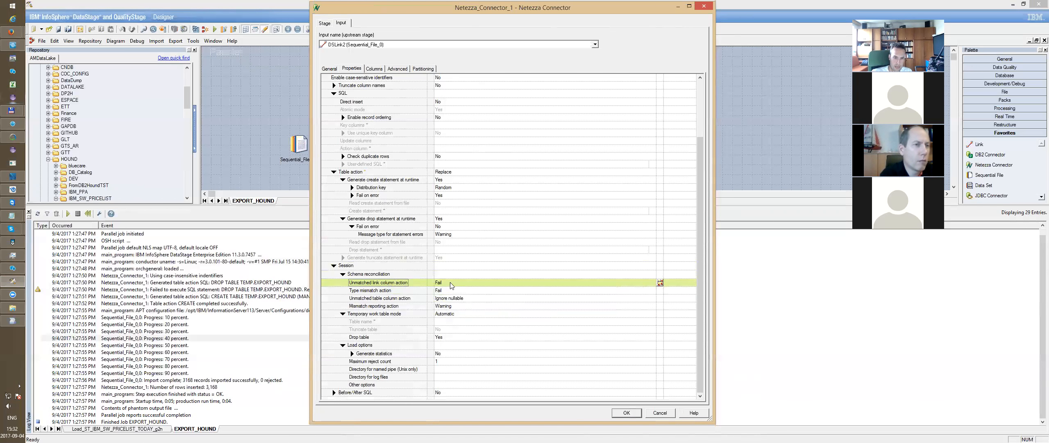
left_click(395, 291)
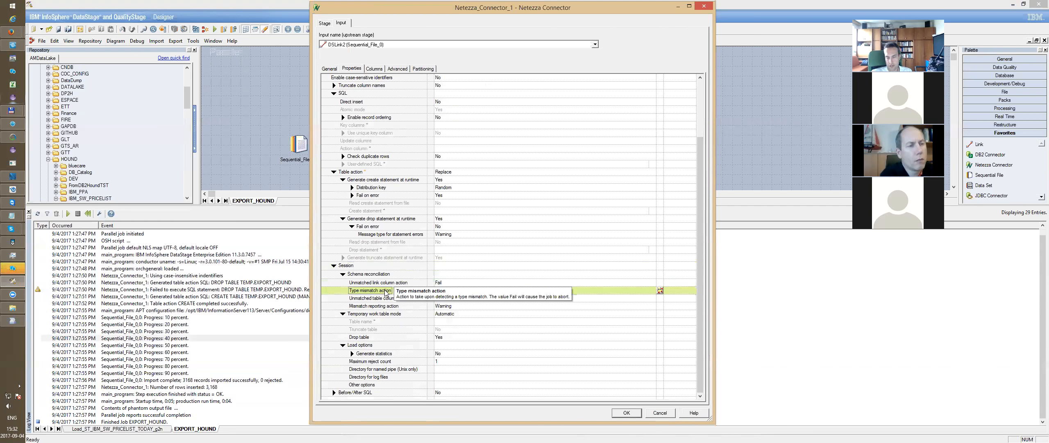
left_click(460, 291)
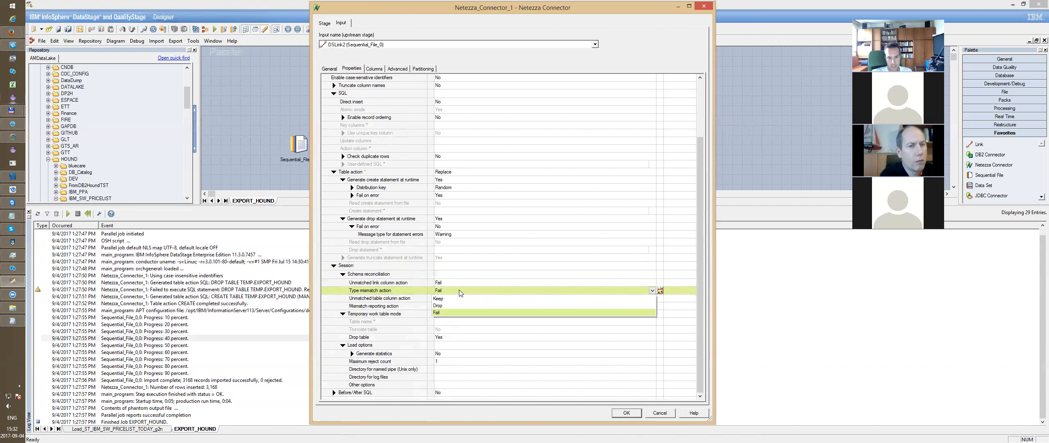
left_click(388, 291)
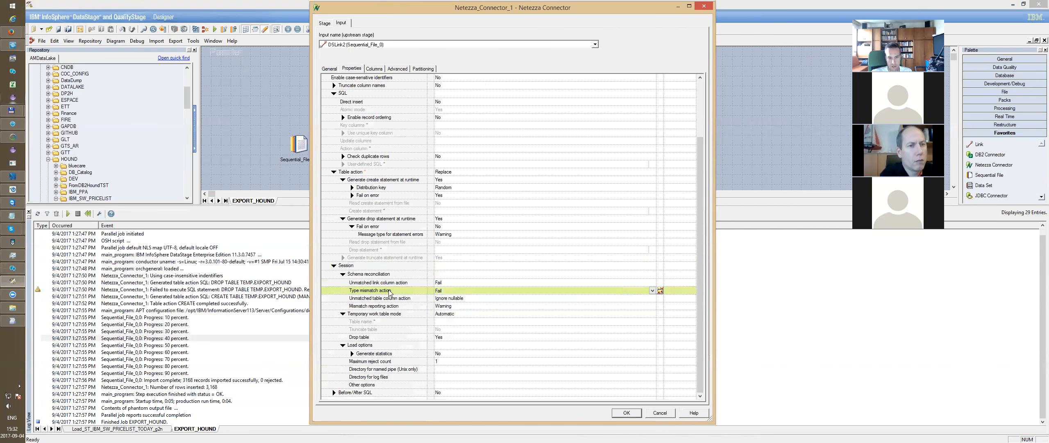
key("Up")
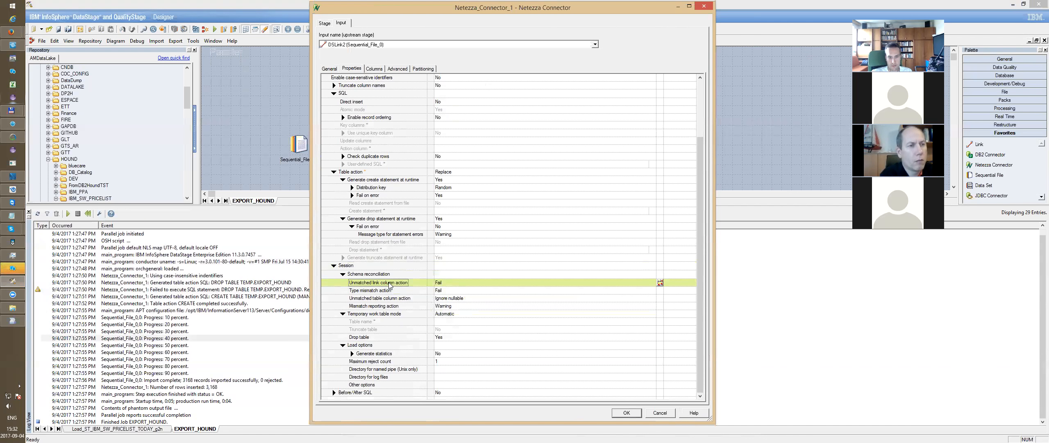
left_click(385, 292)
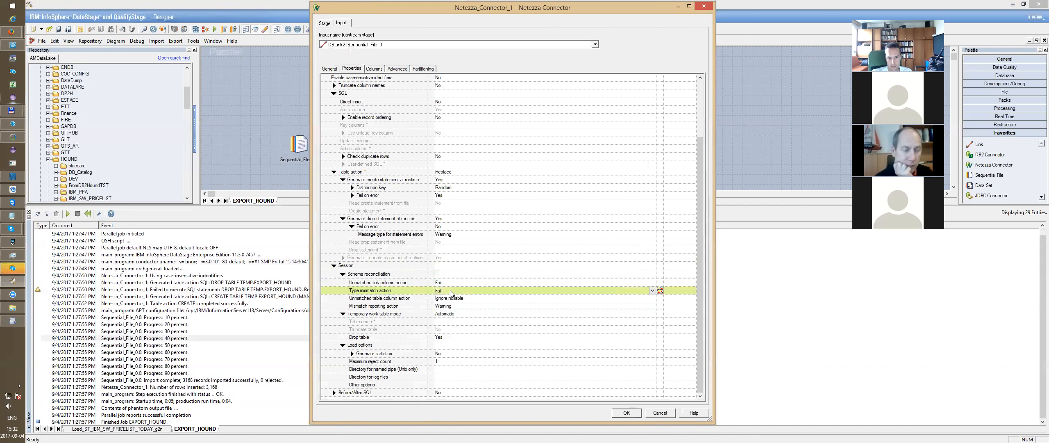
key("Up")
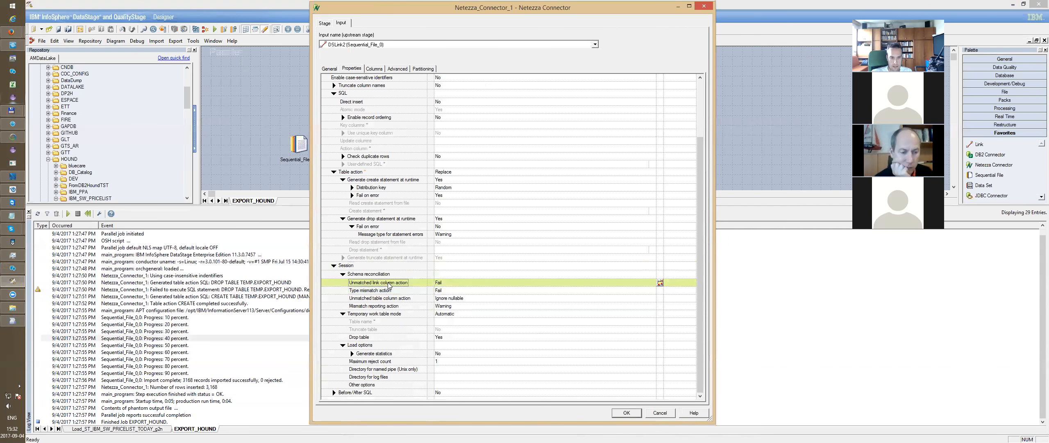
left_click(381, 292)
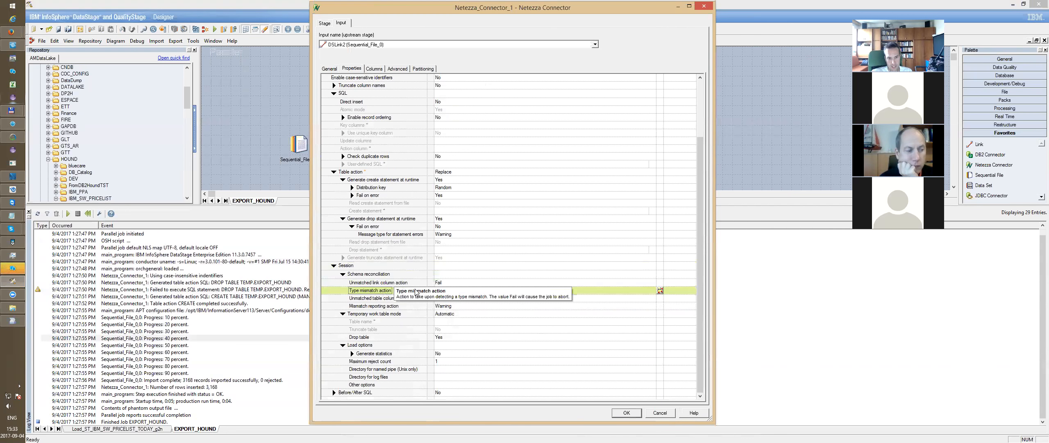
- Examine the Unmatched table column action and Mismatch reporting action settings under schema reconciliation
left_click(387, 299)
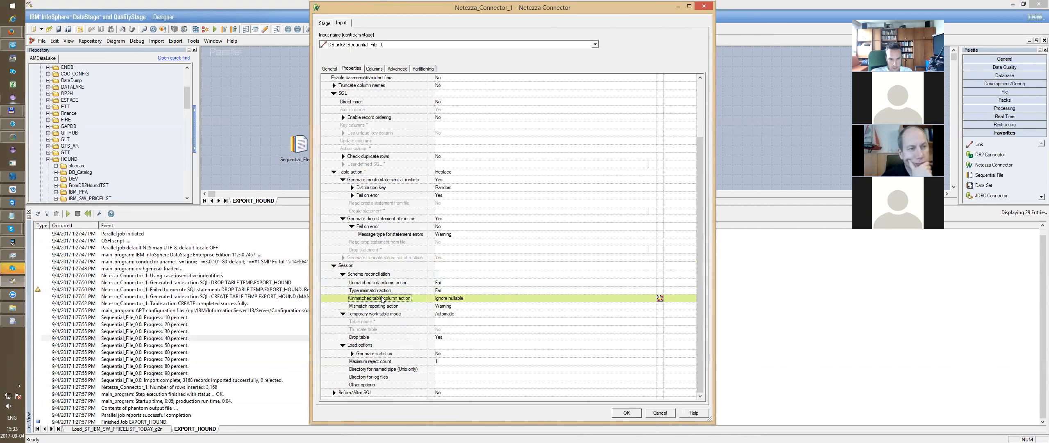
left_click(392, 307)
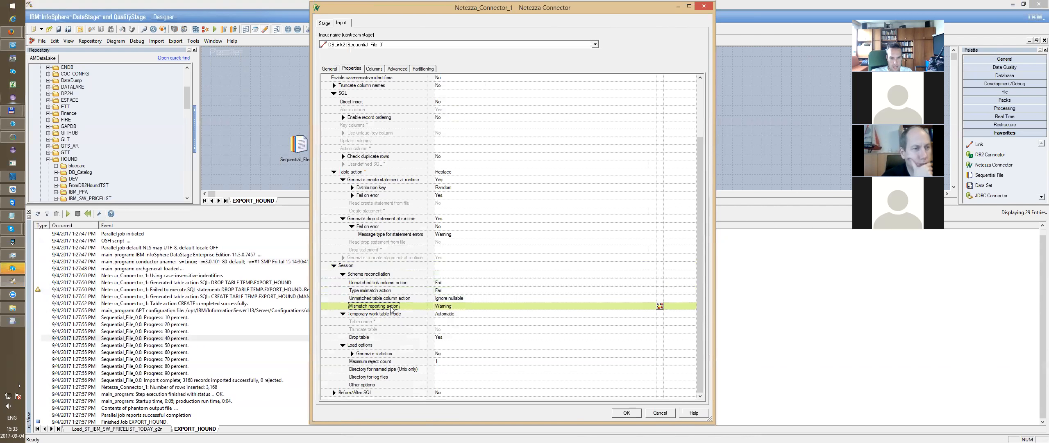
left_click(453, 308)
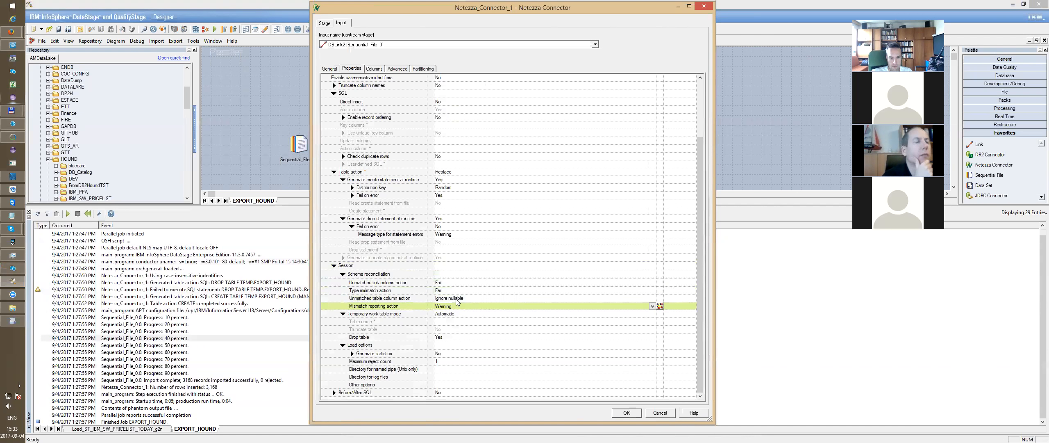
left_click(394, 299)
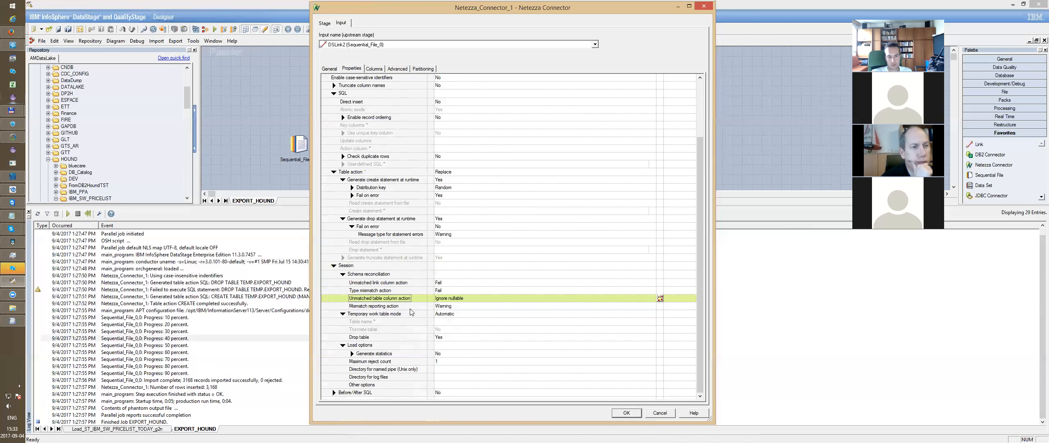
left_click(379, 307)
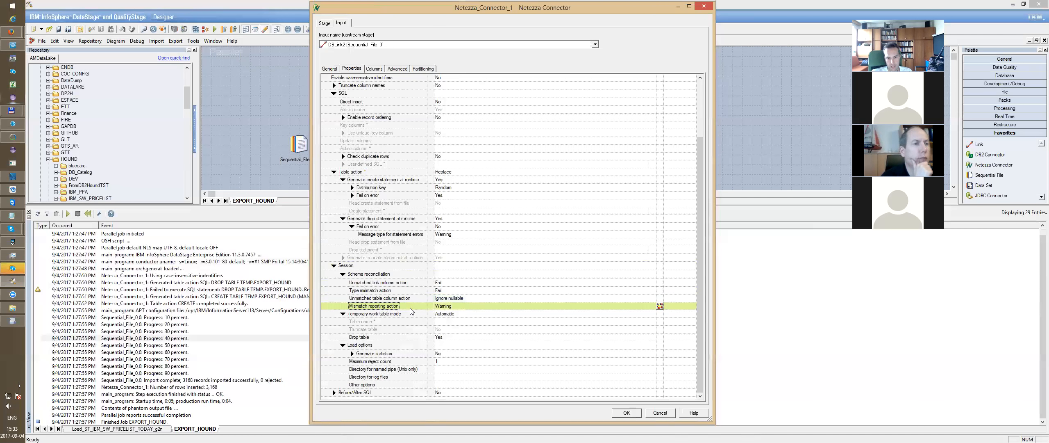
left_click(459, 299)
left_click(464, 299)
left_click(463, 298)
left_click(449, 306)
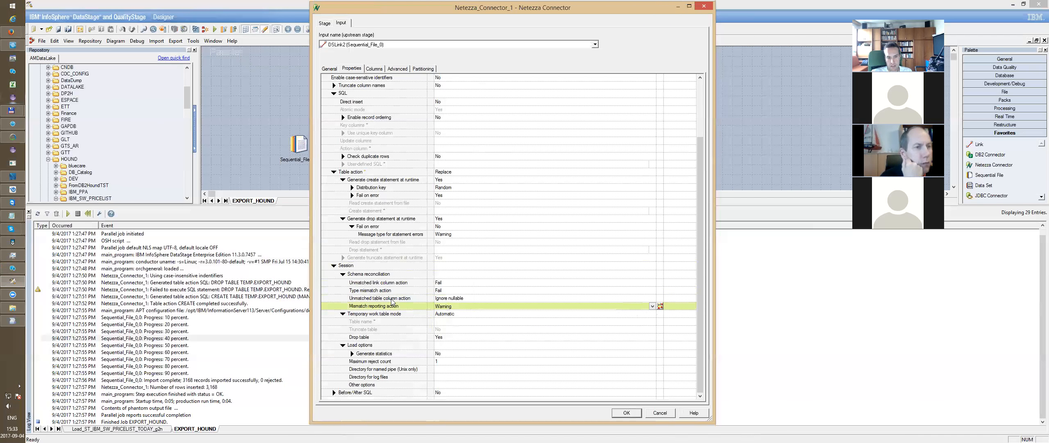
left_click(381, 306)
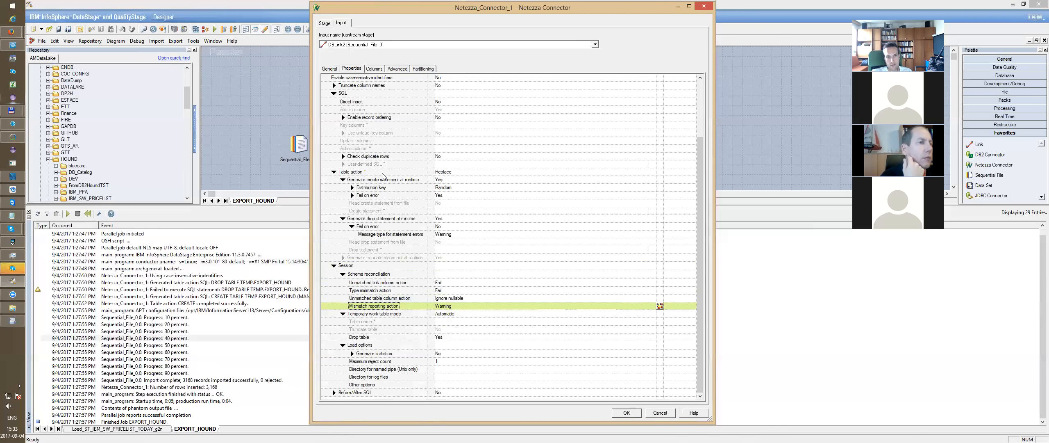
- Review the input link's column definitions against the connector's schema reconciliation properties
left_click(375, 68)
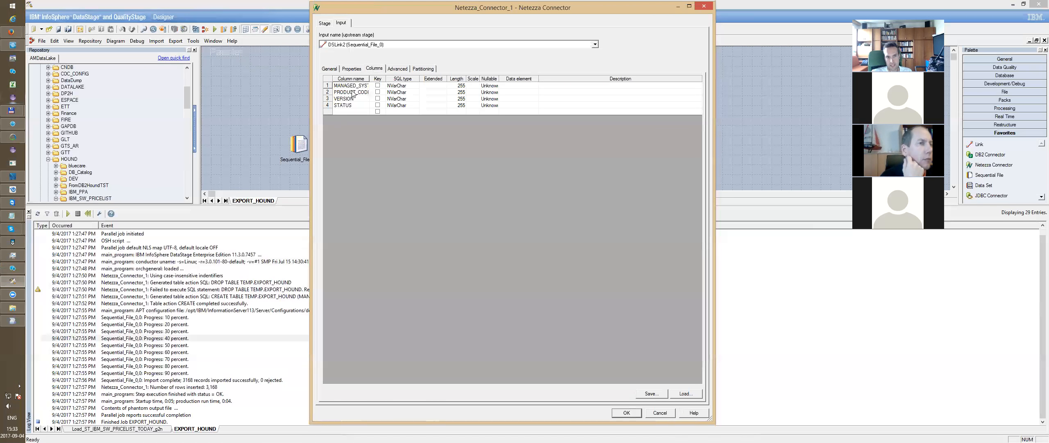
left_click(352, 68)
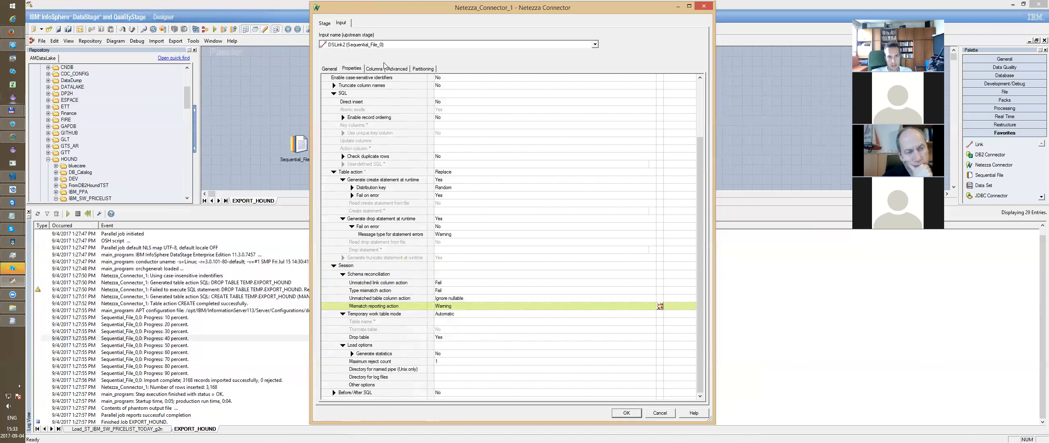
left_click(375, 69)
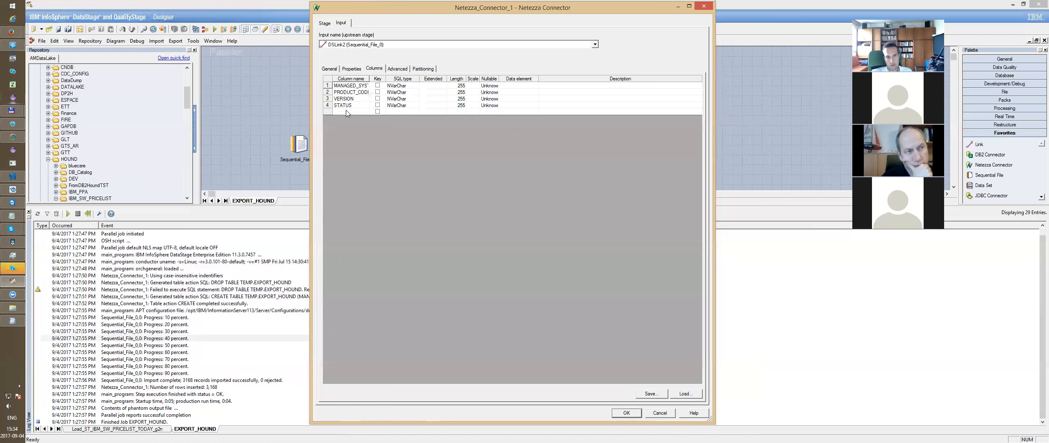
- Return to the connector properties, collapse the schema reconciliation settings and read the Temporary work table mode description
left_click(355, 69)
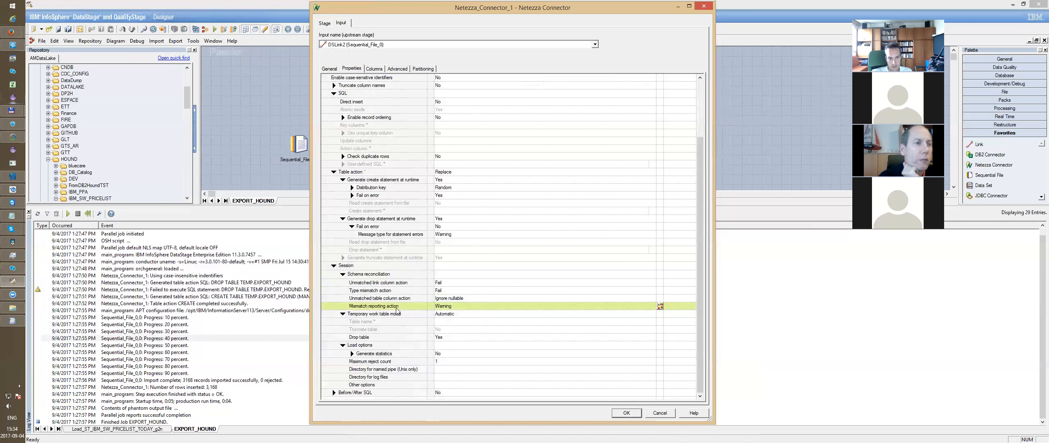
left_click(343, 274)
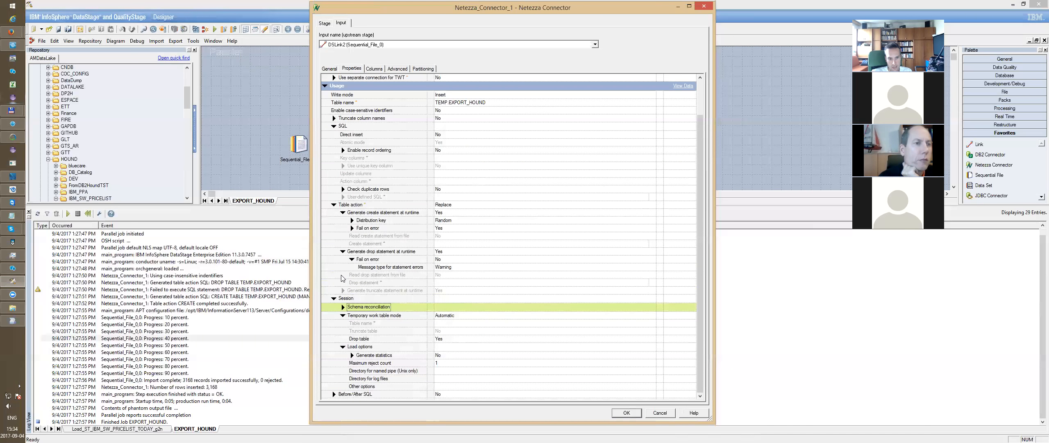
left_click(406, 316)
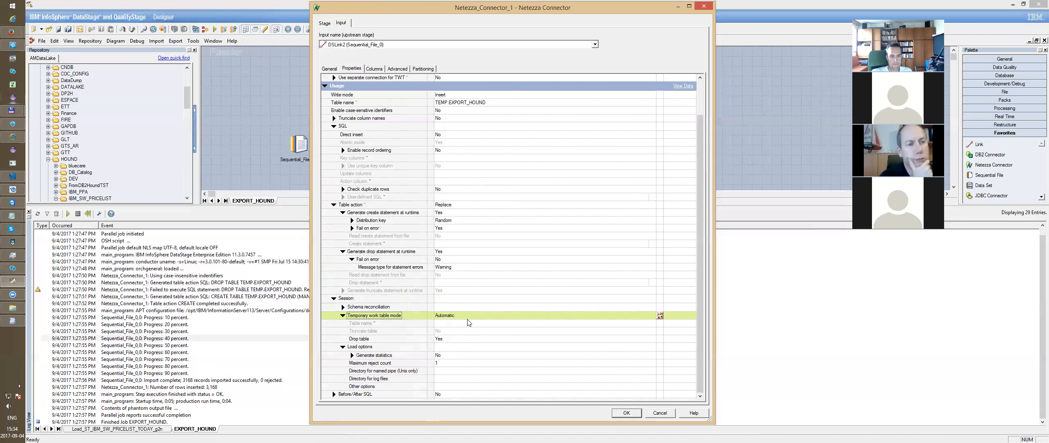
mouse_move(699, 127)
left_mouse_down()
mouse_move(698, 100)
mouse_move(696, 142)
left_mouse_up()
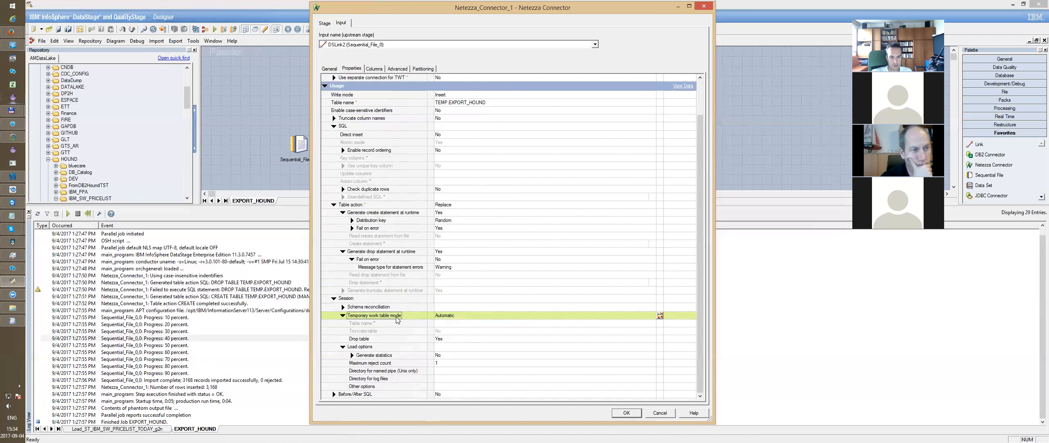
mouse_move(387, 320)
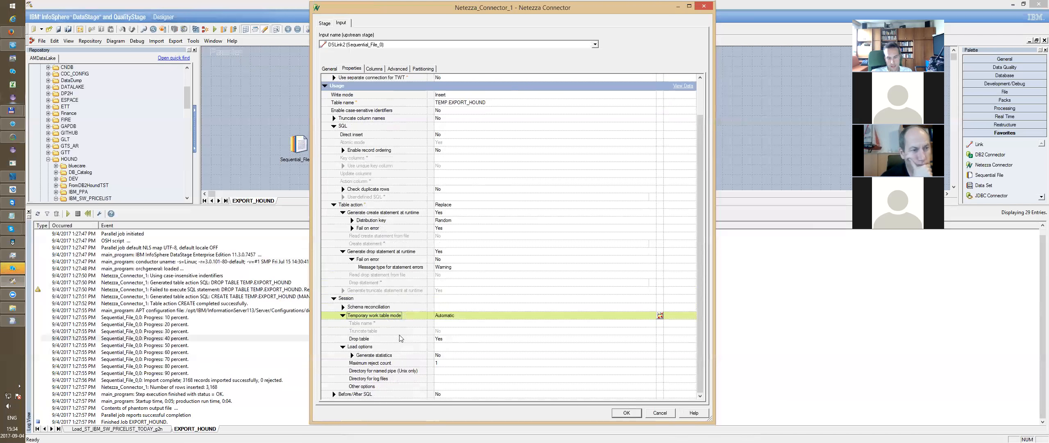
mouse_move(402, 334)
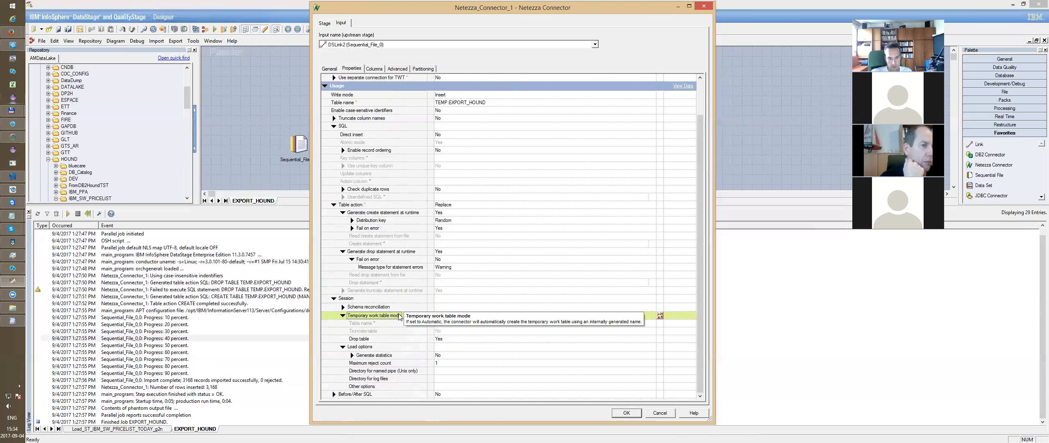
- Try the Existing option for Temporary work table mode and examine its required Table name property
left_click(456, 318)
left_click(462, 320)
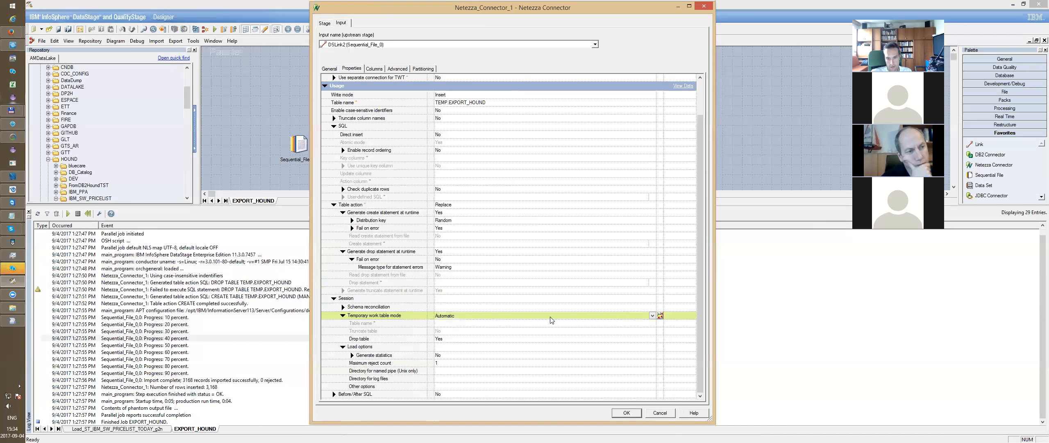
left_click(652, 316)
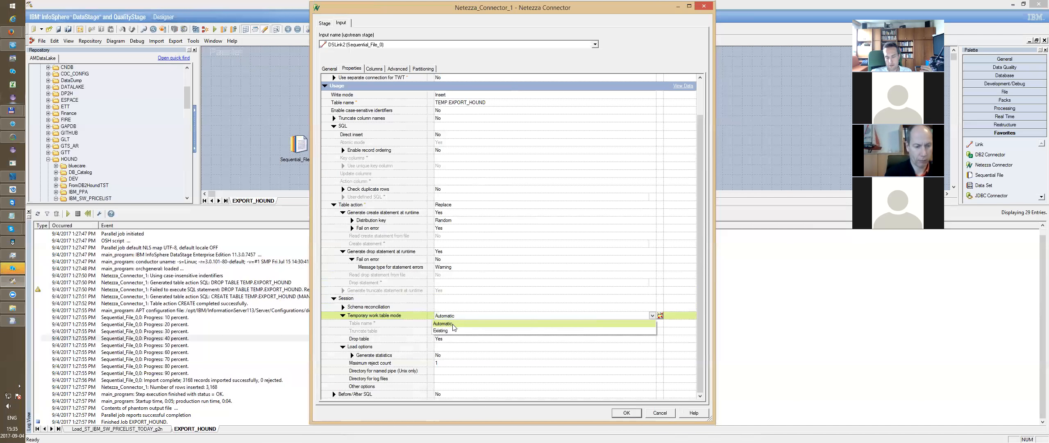
left_click(451, 330)
left_click(456, 323)
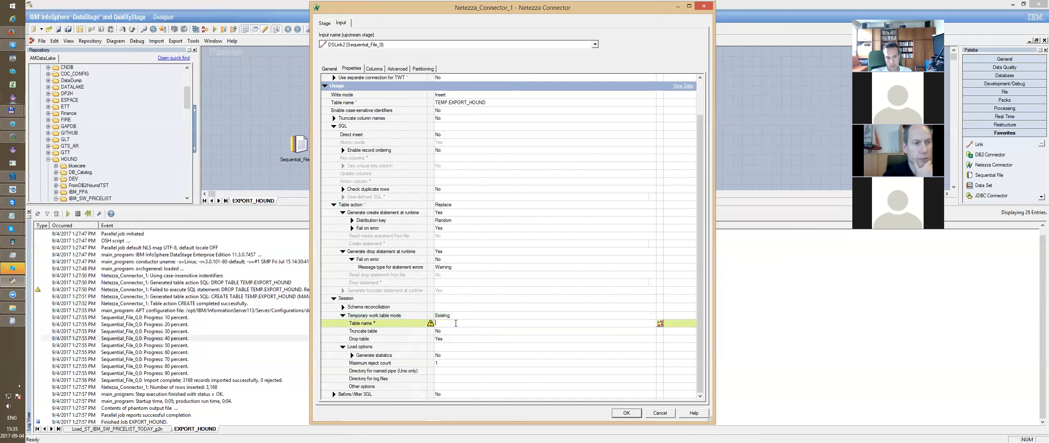
left_click(452, 316)
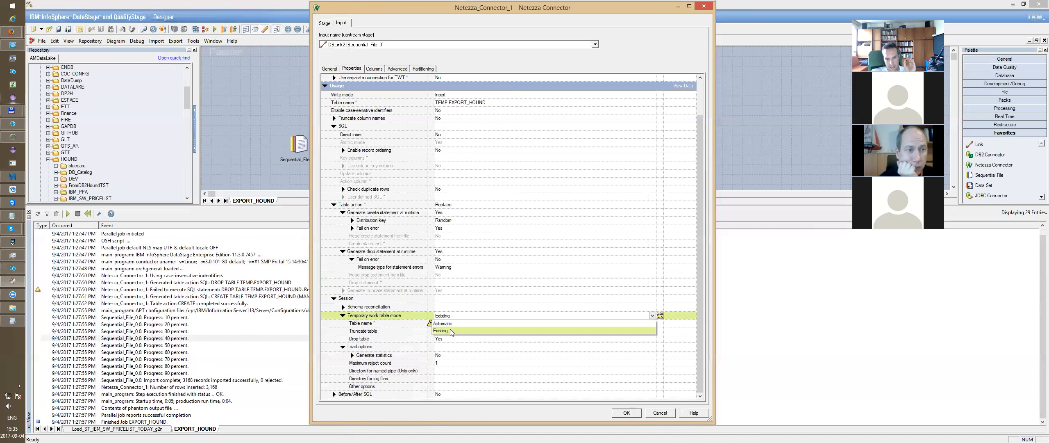
left_click(449, 331)
left_click(442, 323)
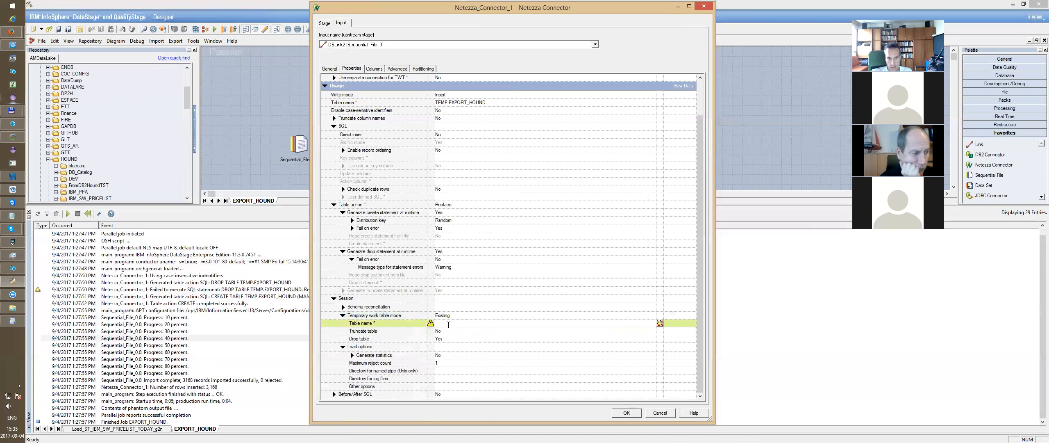
- Check the available options for Drop table and Truncate table under Temporary work table mode
left_click(455, 339)
left_click(455, 339)
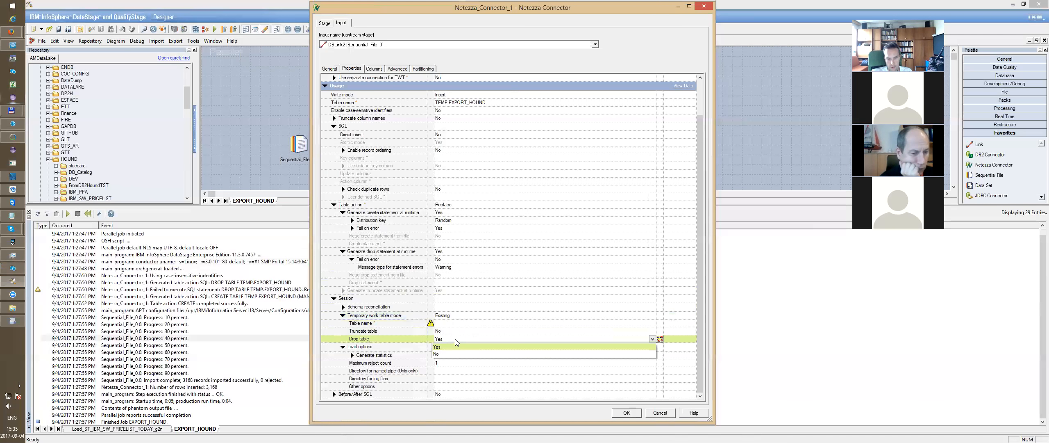
left_click(454, 338)
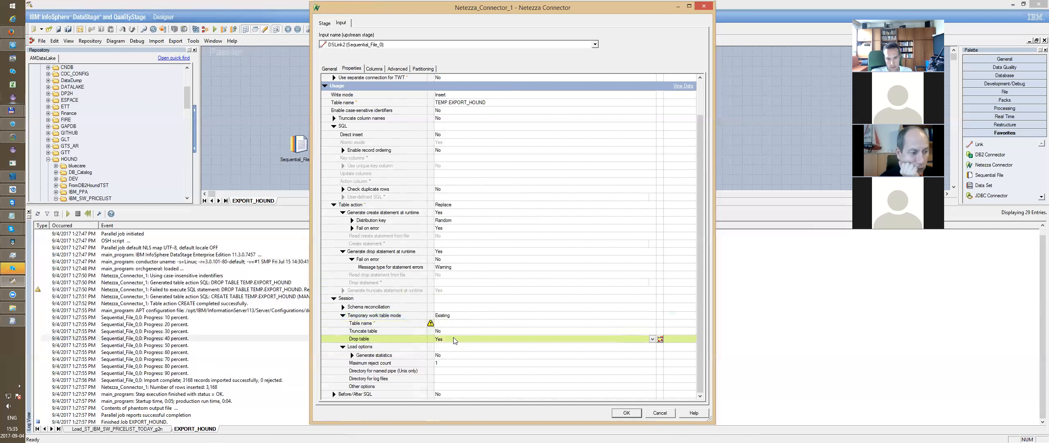
left_click(453, 331)
left_click(453, 331)
left_click(446, 350)
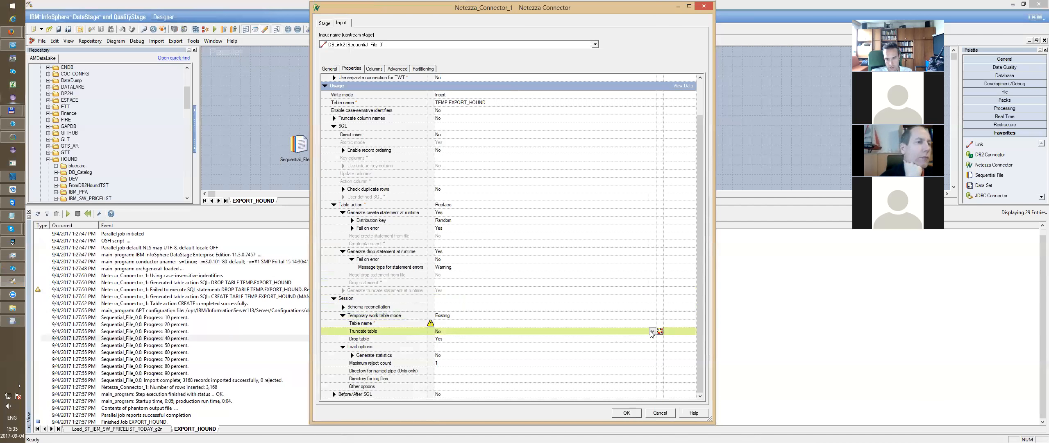
- Set Drop table to No under Temporary work table mode
left_click(472, 341)
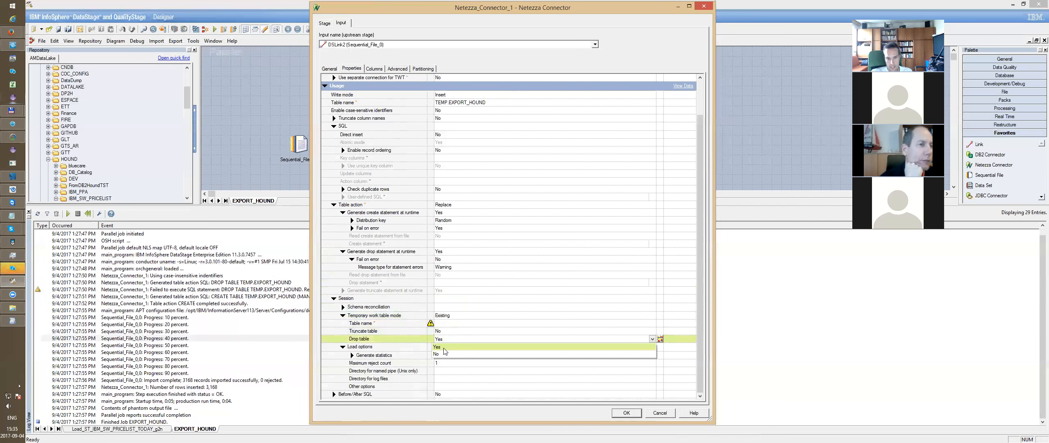
left_click(445, 355)
left_click(455, 340)
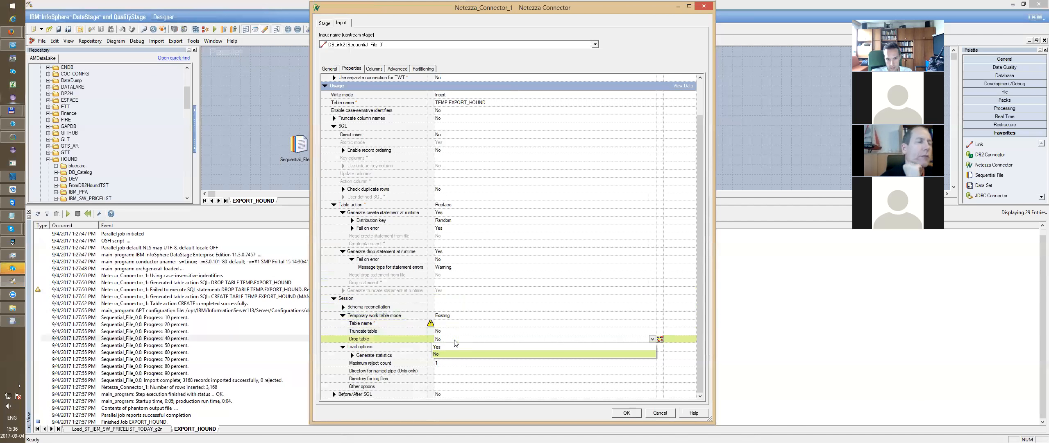
left_click(447, 347)
left_click(459, 340)
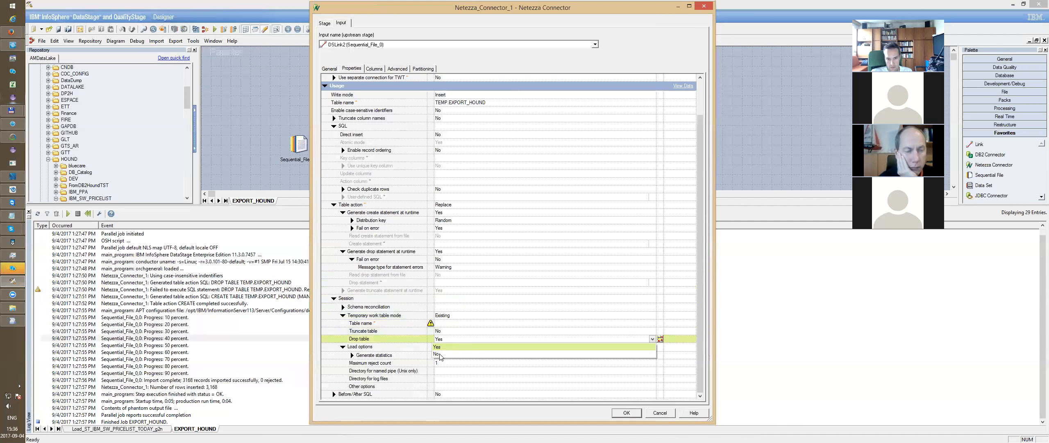
left_click(471, 353)
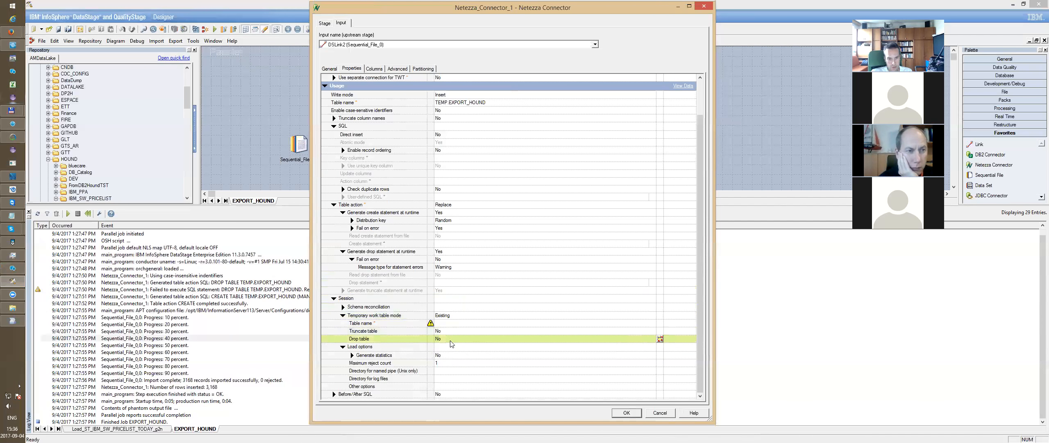
left_click(450, 340)
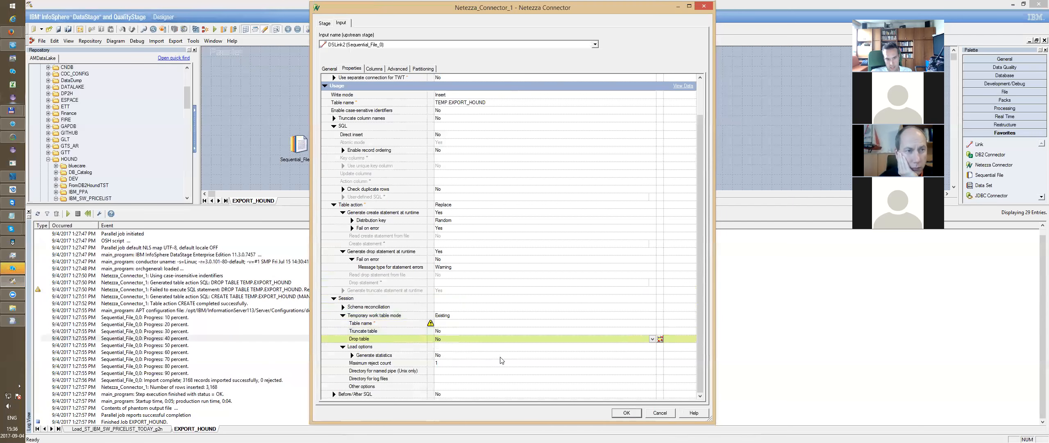
- Collapse the Temporary work table mode properties and set the mode to Automatic
left_click_drag(701, 292, 704, 328)
double_click(344, 315)
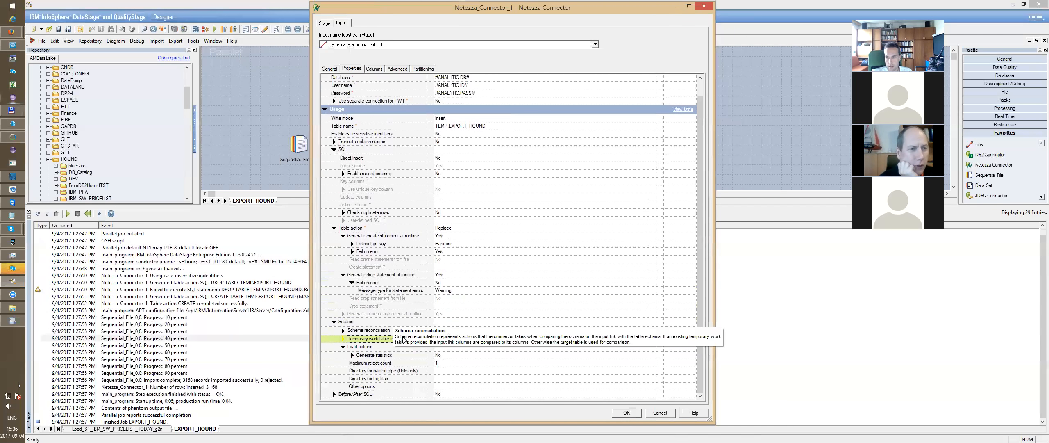
left_click(344, 339)
left_click(343, 339)
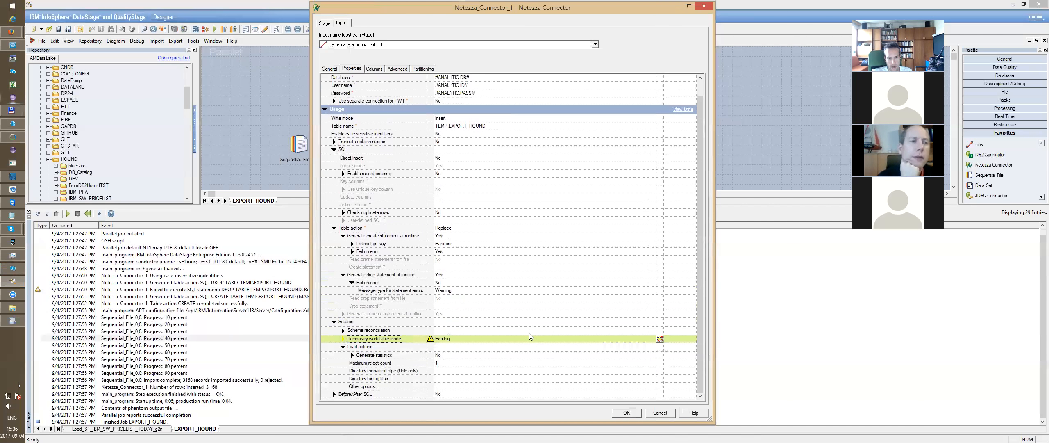
left_click(472, 339)
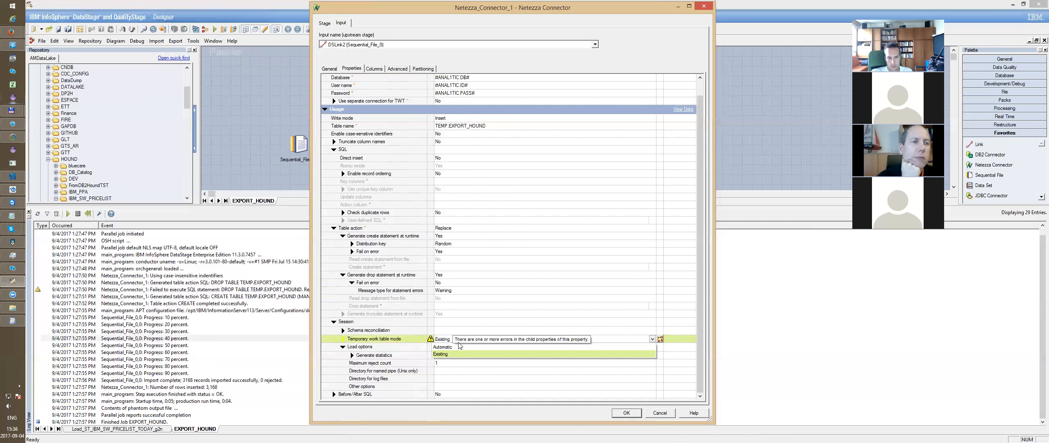
left_click(459, 347)
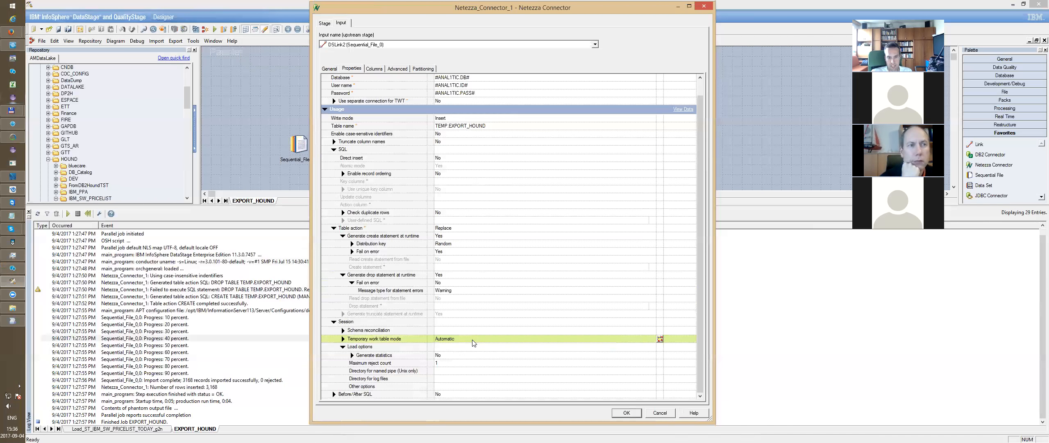
- Expand Schema reconciliation to review its mismatch actions and collapse it again
left_click(473, 342)
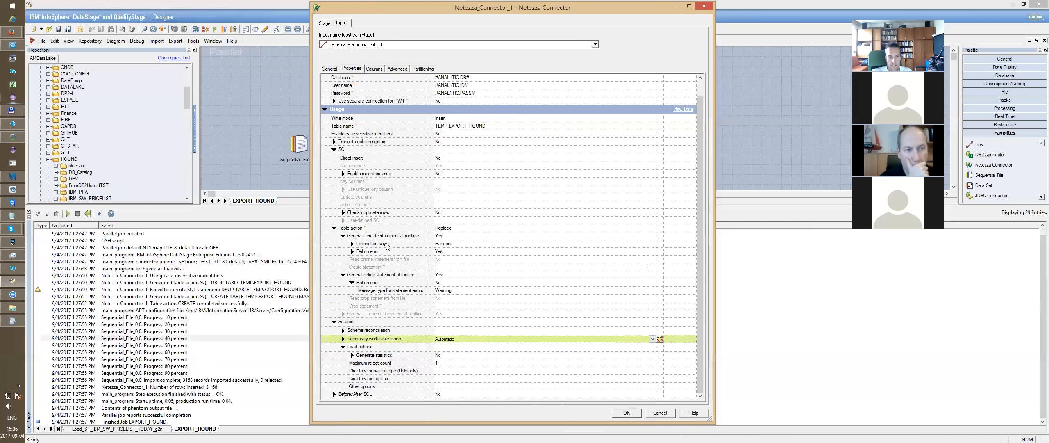
left_click(383, 244)
left_click(343, 331)
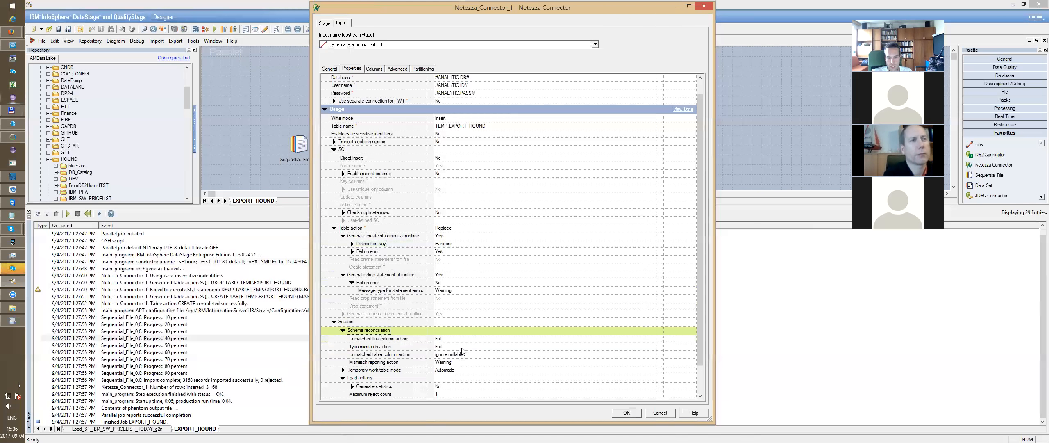
left_click(343, 330)
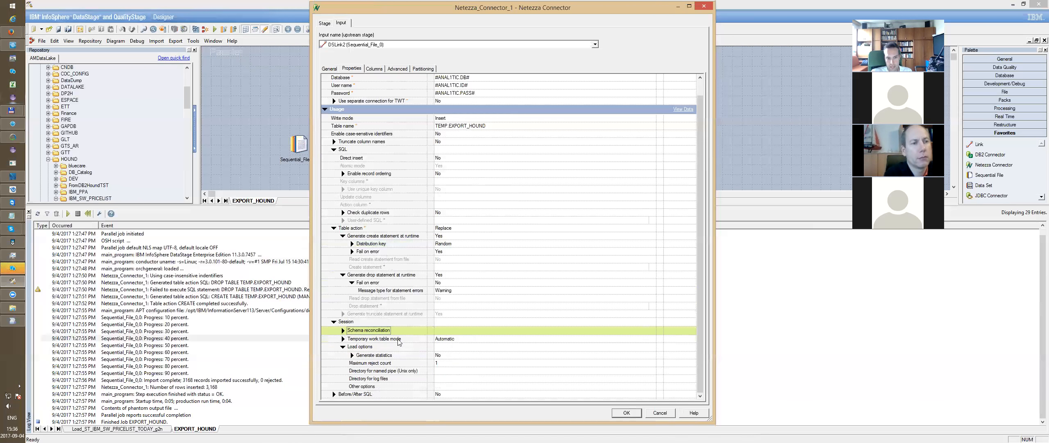
- Try Temporary work table mode as Existing again, inspecting its table name, truncate and drop properties
left_click(450, 339)
left_click(446, 355)
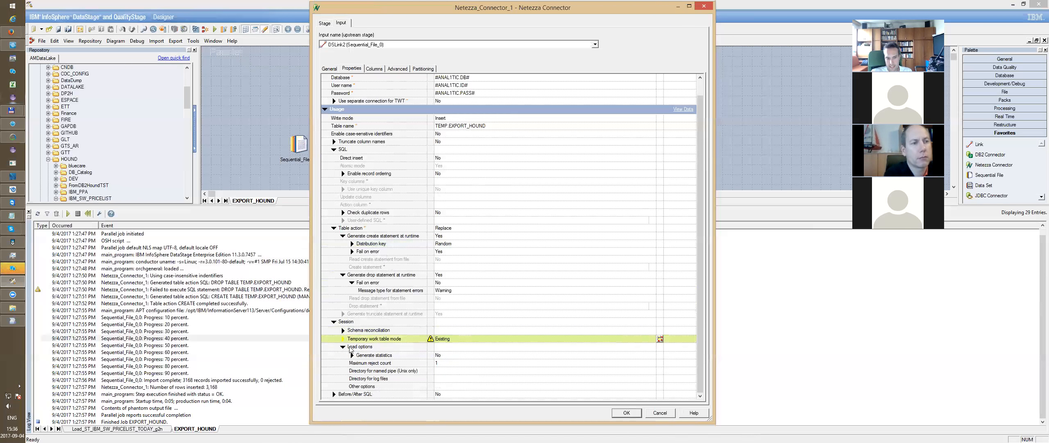
left_click(449, 347)
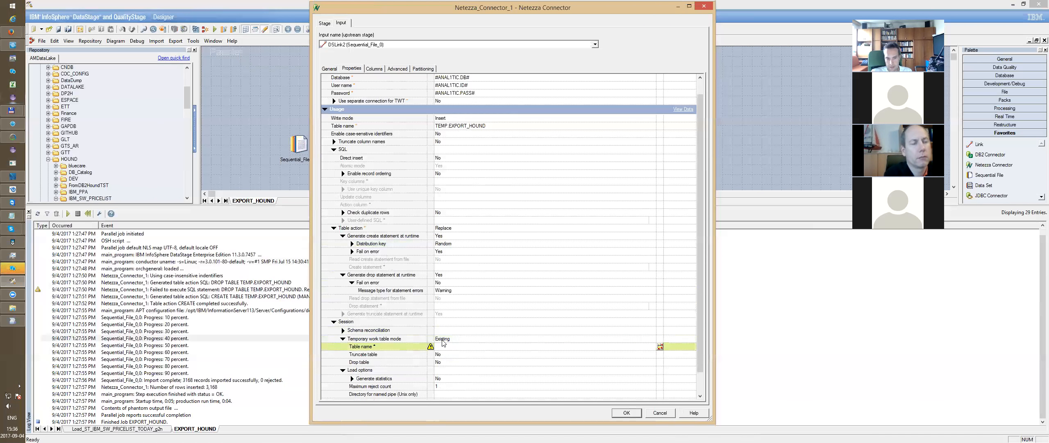
left_click(343, 339)
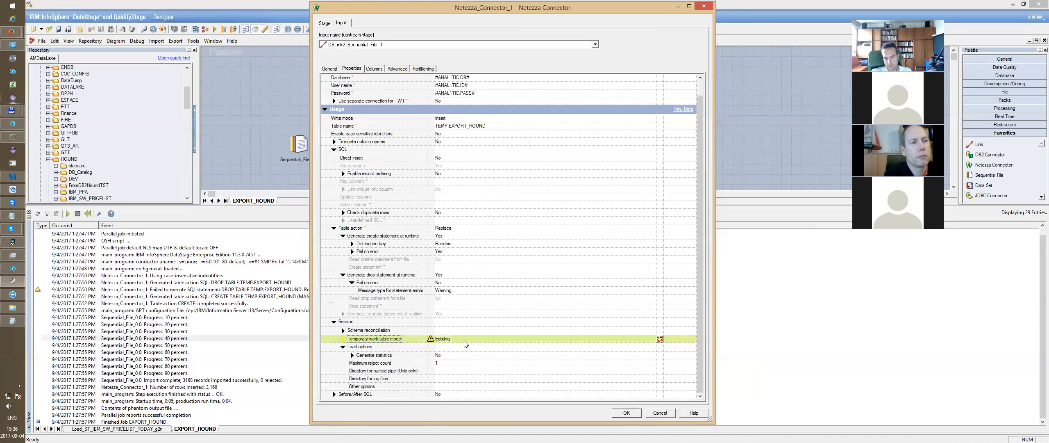
- Compare the Temporary work table mode options and restore the mode to Automatic
left_click(462, 340)
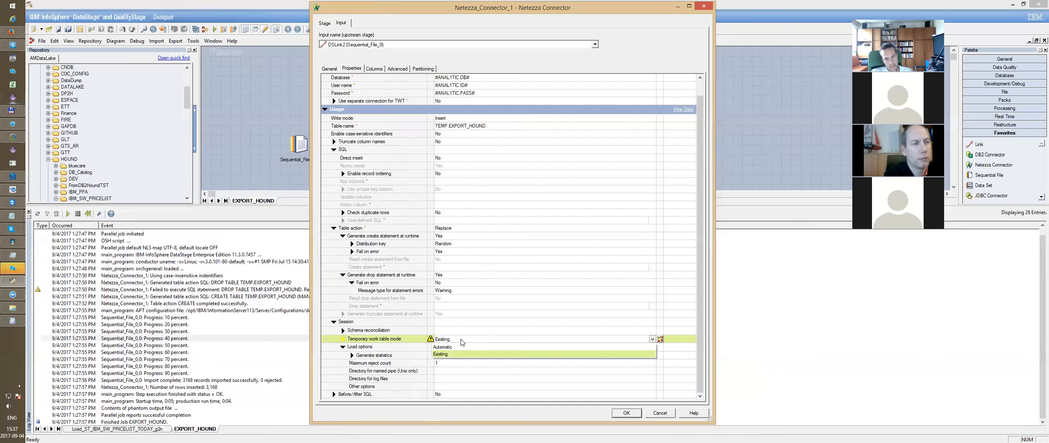
left_click(458, 340)
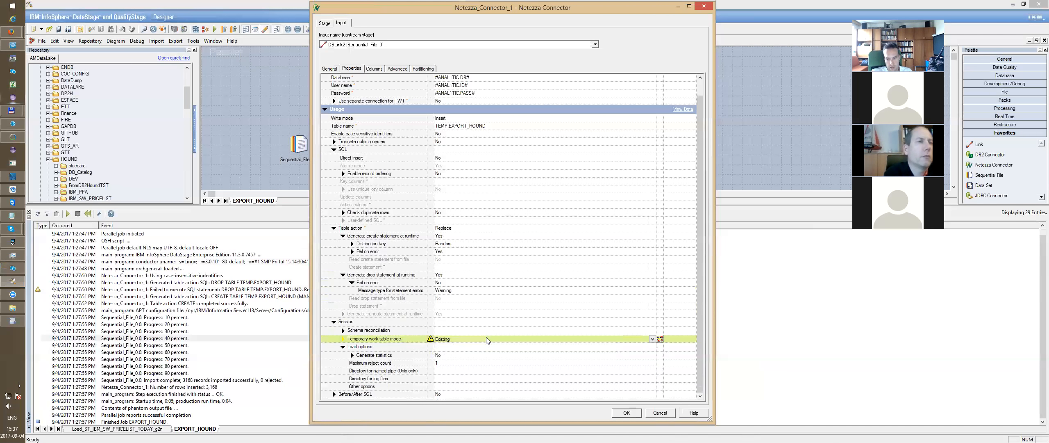
left_click(652, 339)
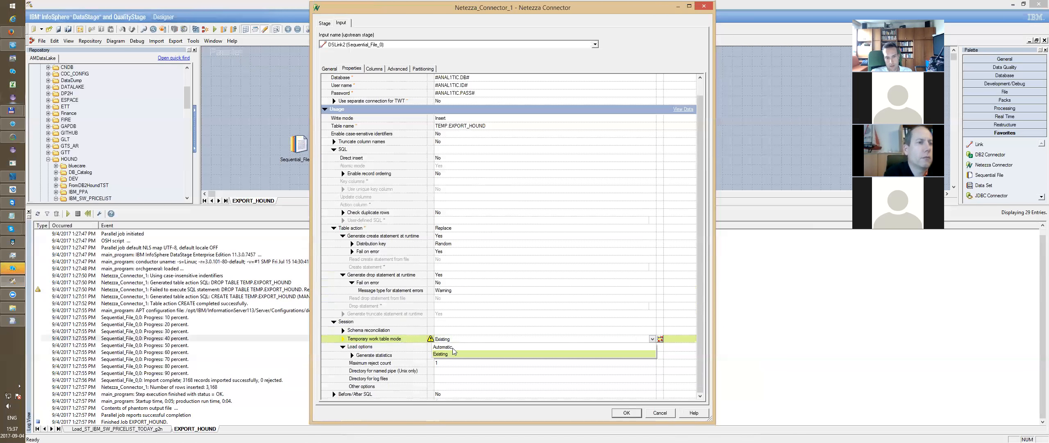
left_click(454, 352)
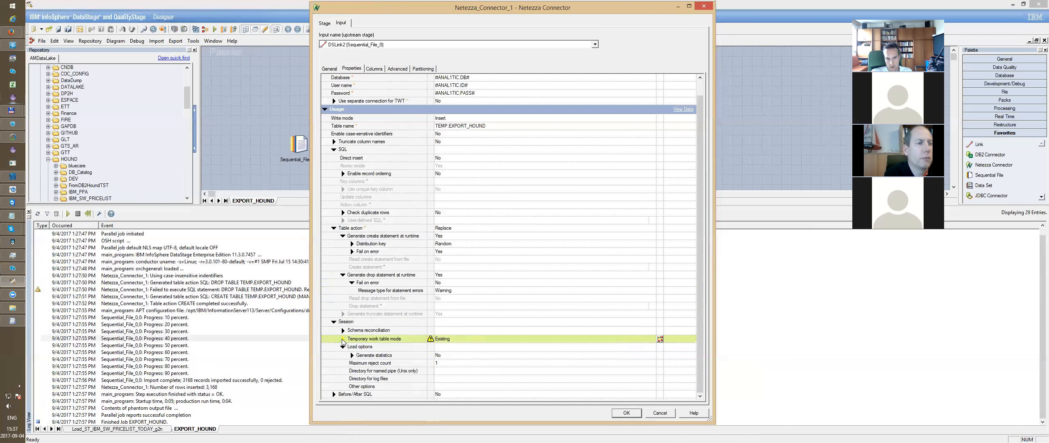
left_click(660, 338)
left_click(493, 347)
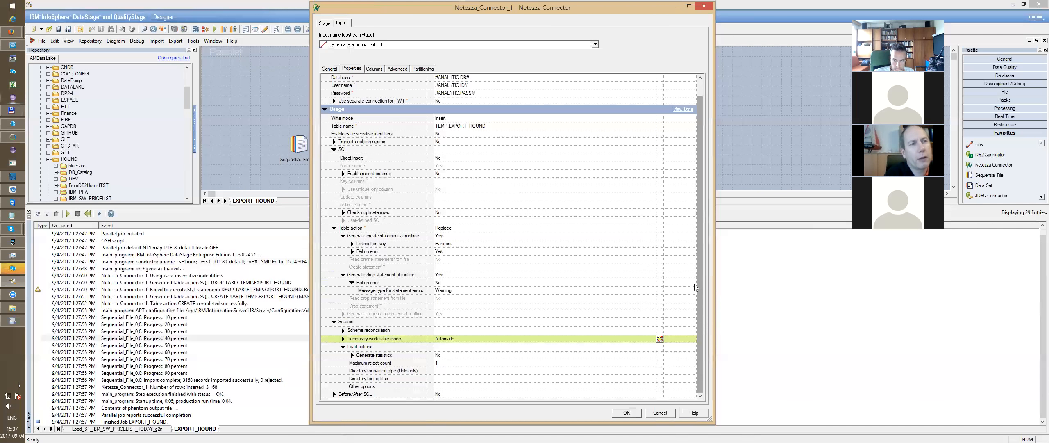
left_click_drag(699, 202, 705, 179)
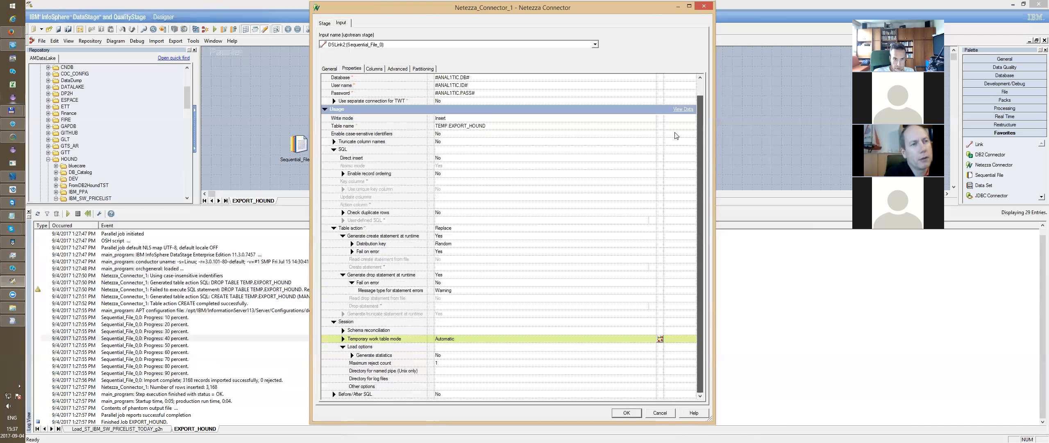
- Set Direct insert to Yes in the connector's SQL properties and check its effect on Temporary work table mode
left_click(445, 158)
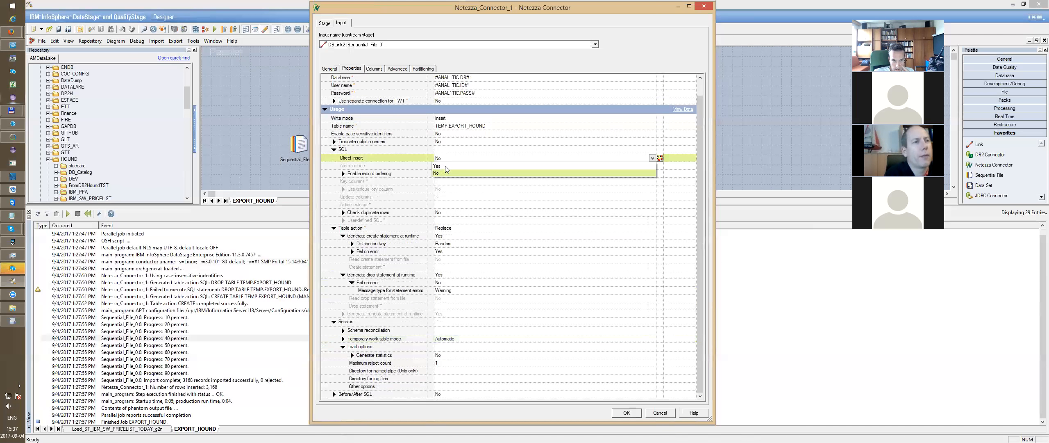
left_click(445, 166)
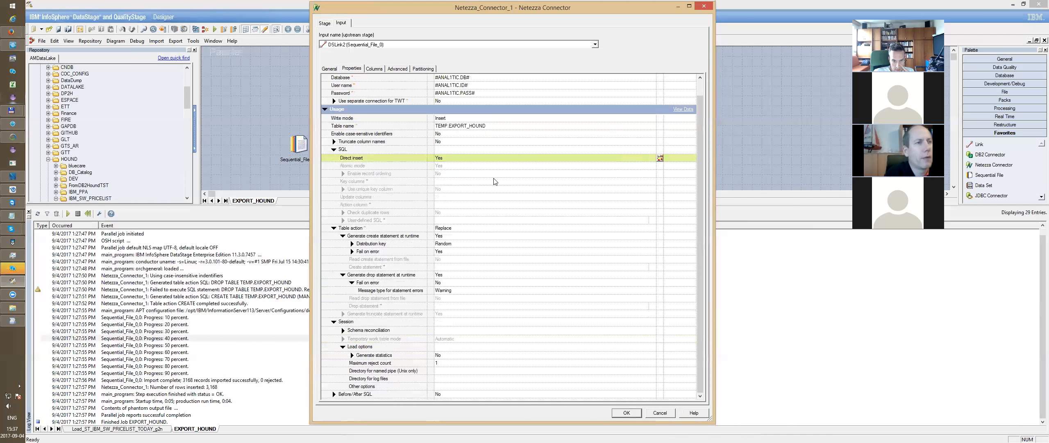
left_click(439, 340)
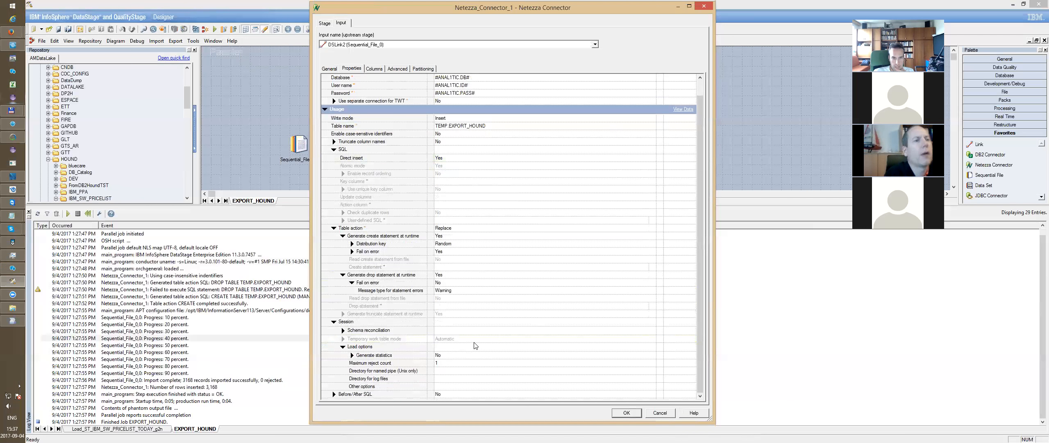
- Examine the Direct insert choices and the SQL properties that depend on them, keeping Yes selected
left_click(455, 159)
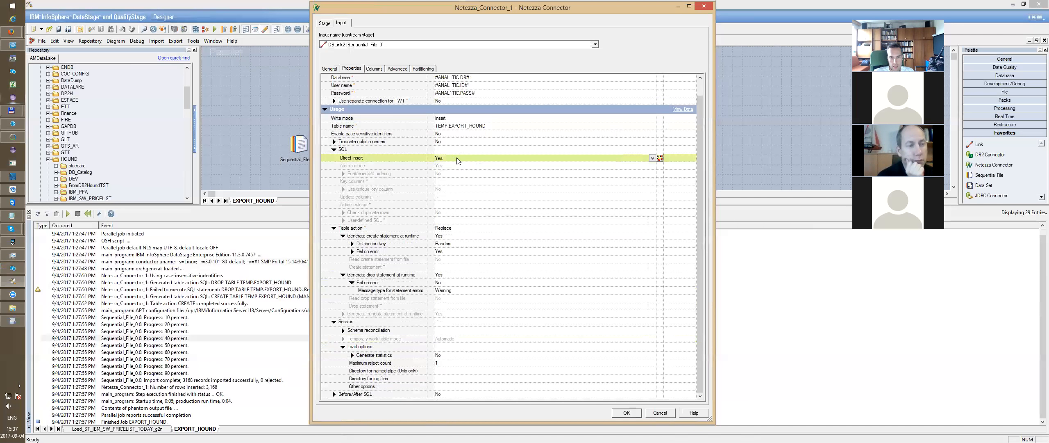
left_click(652, 158)
left_click(652, 158)
left_click(652, 158)
left_click(437, 165)
left_click(627, 158)
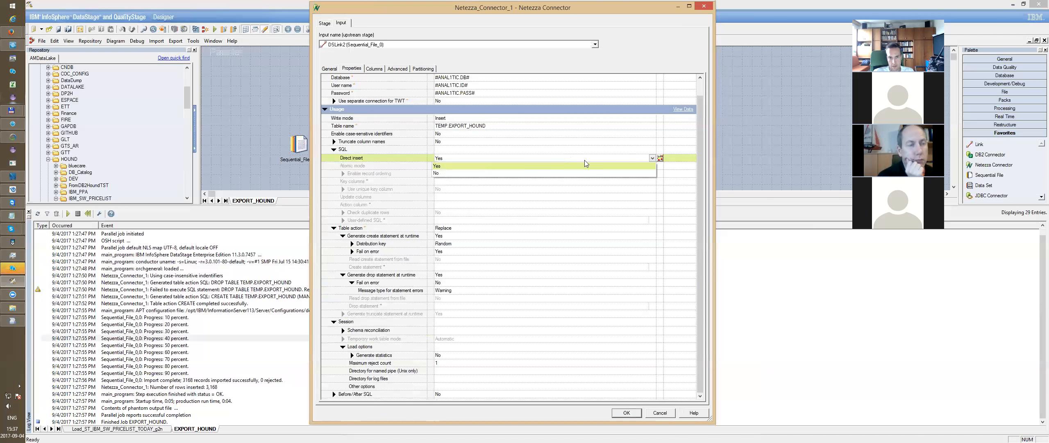
left_click(451, 166)
left_click(463, 168)
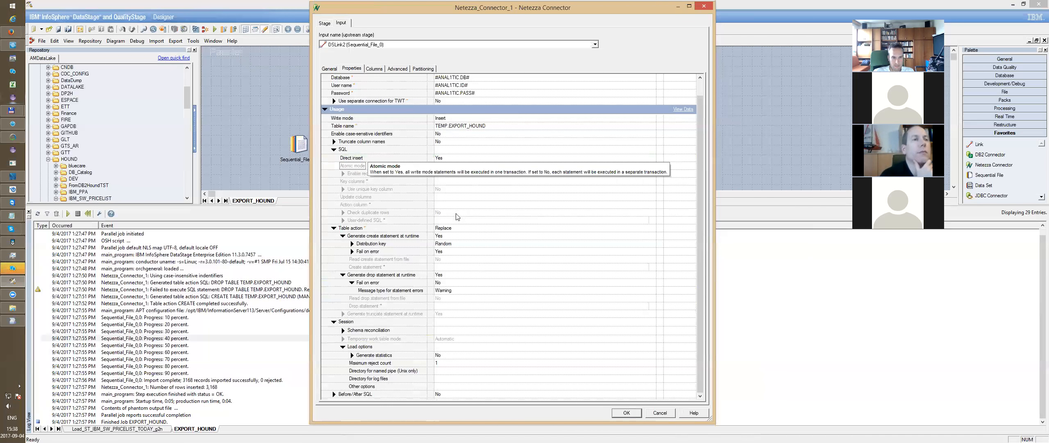
left_click(457, 160)
left_click(450, 166)
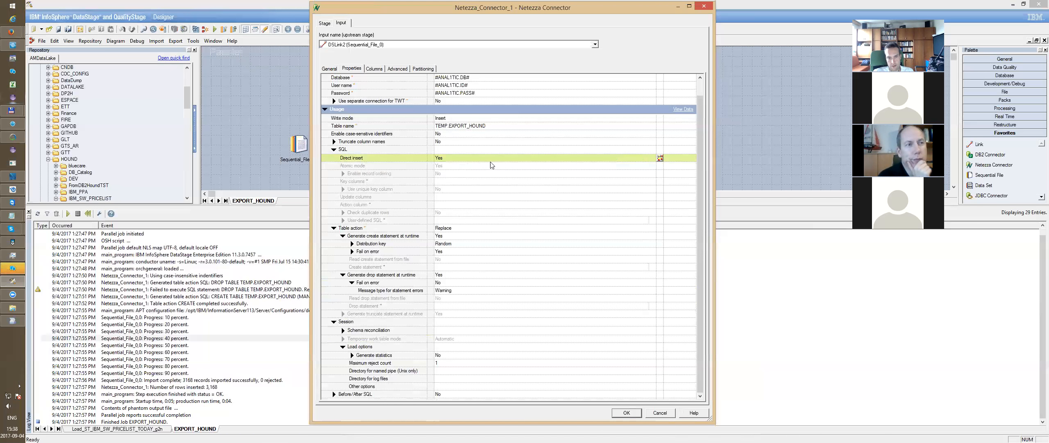
left_click(459, 160)
left_click(446, 167)
left_click_drag(702, 171, 698, 145)
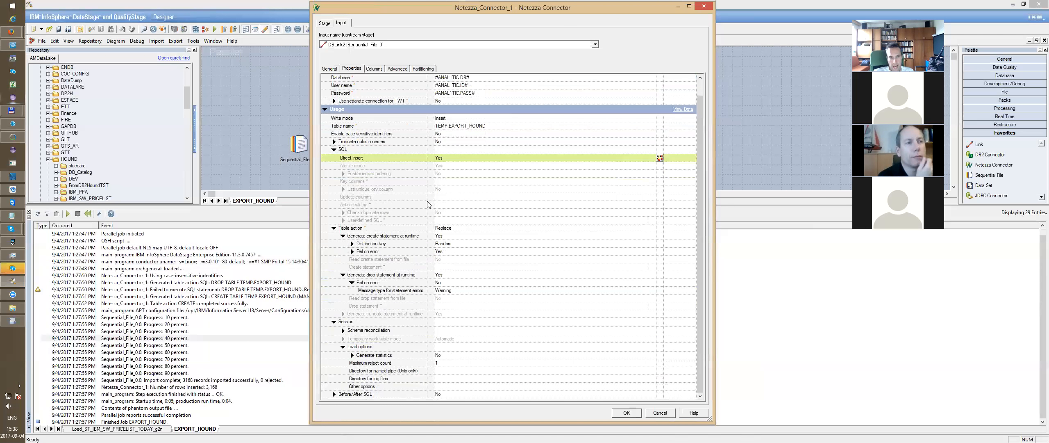
left_click(442, 159)
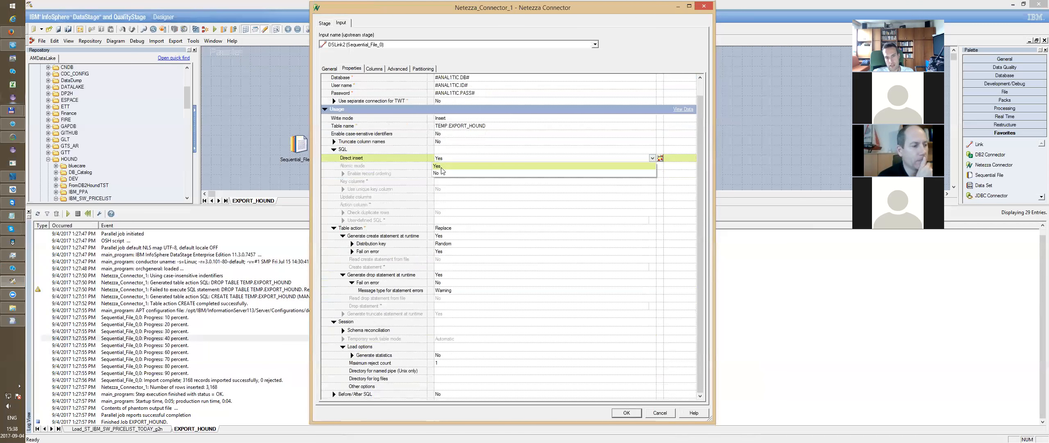
left_click(452, 160)
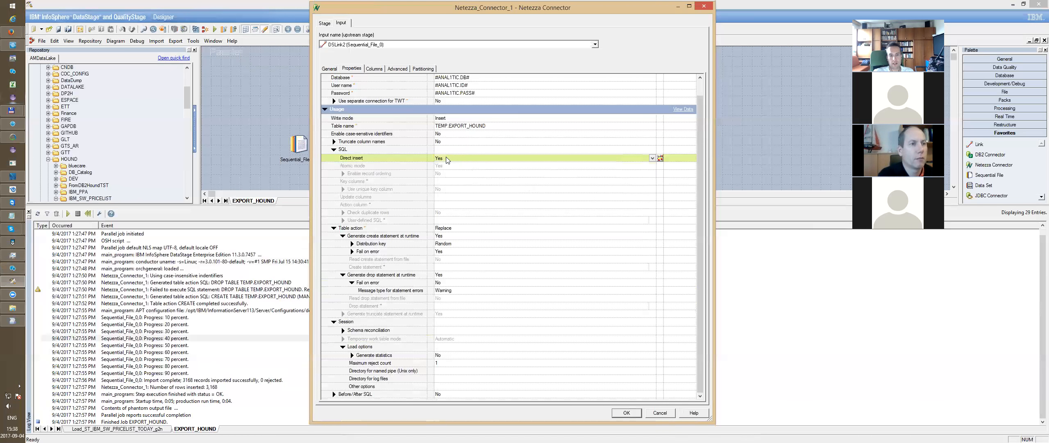
left_click(653, 158)
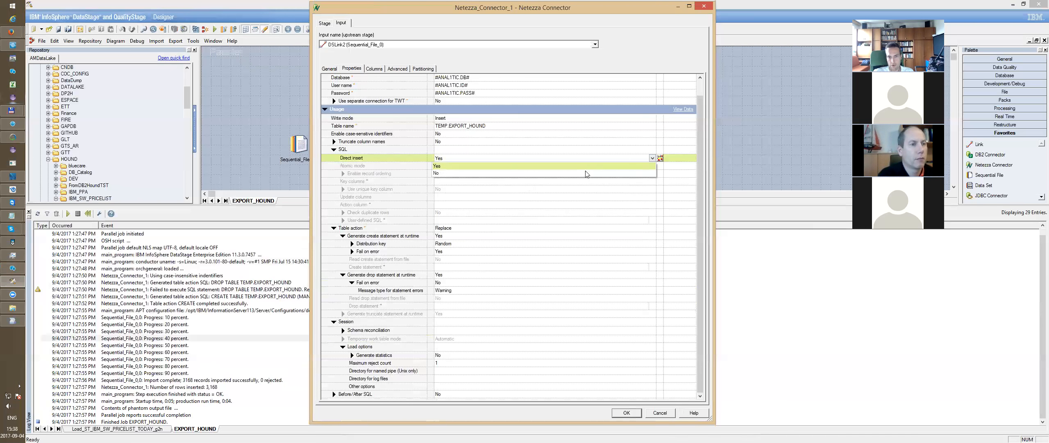
left_click(702, 128)
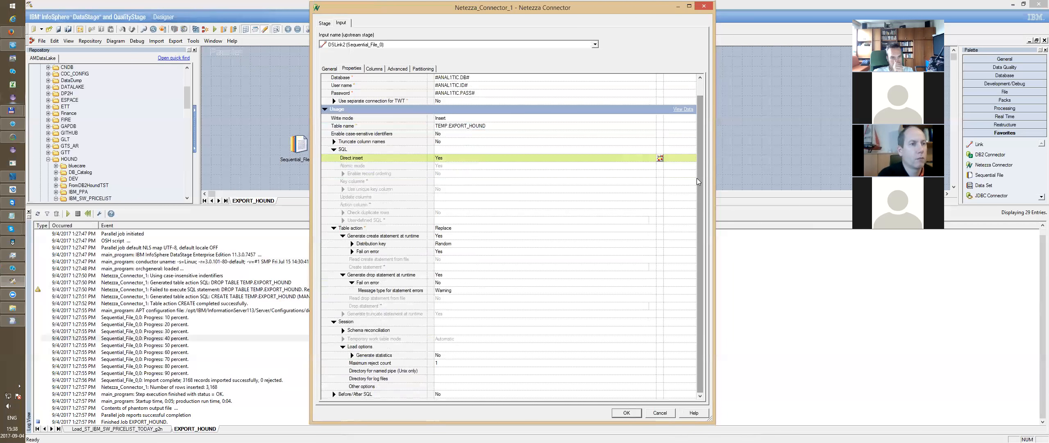
- Try Direct insert as No to inspect the Temporary work table mode properties, and set it back to Yes
left_click(469, 160)
left_click(531, 173)
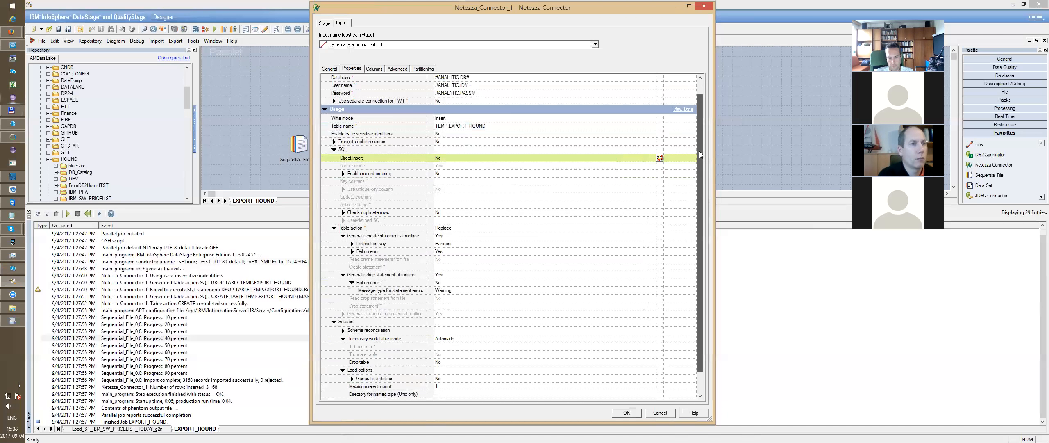
left_click_drag(700, 154, 703, 210)
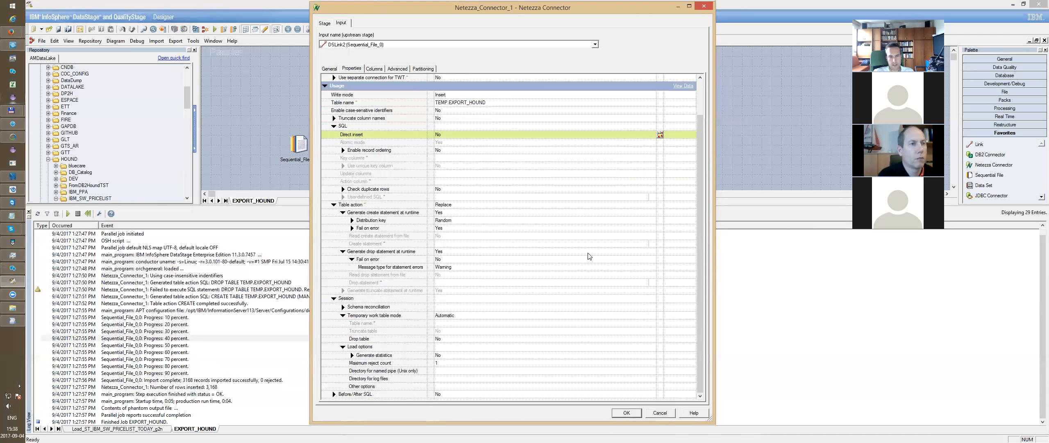
left_click(650, 135)
left_click(652, 135)
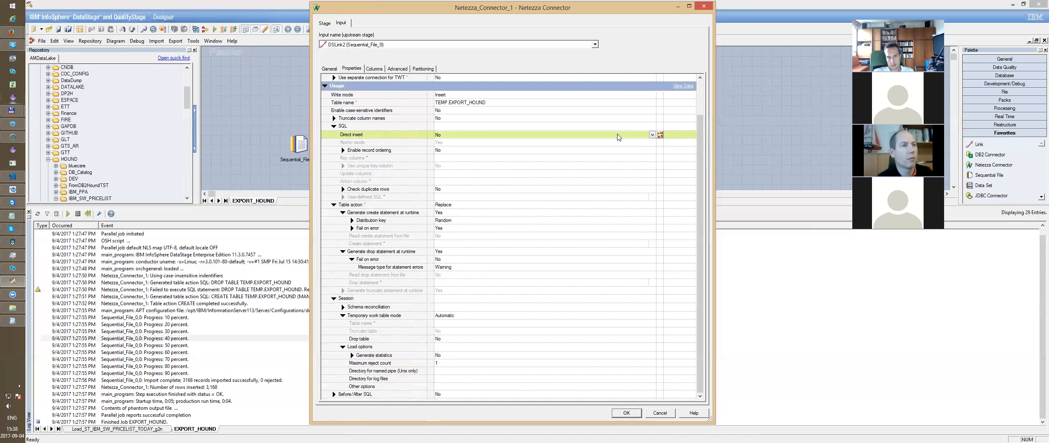
left_click(652, 135)
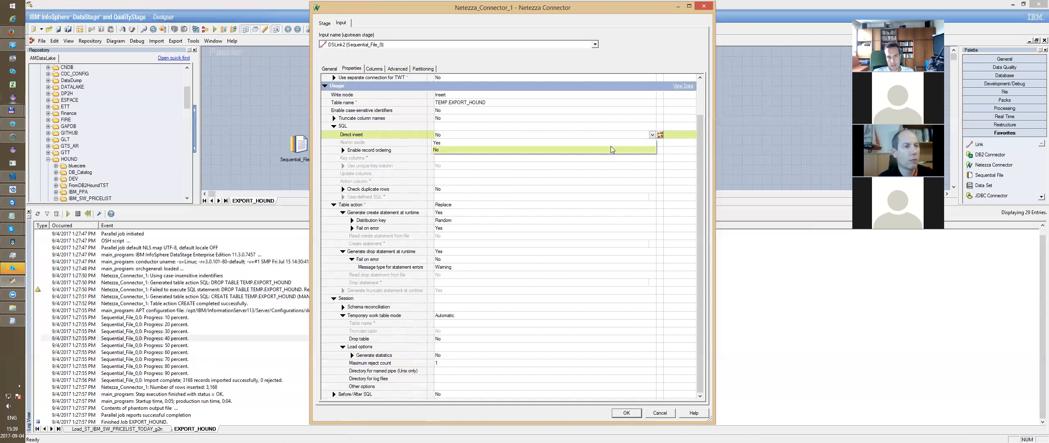
left_click(607, 146)
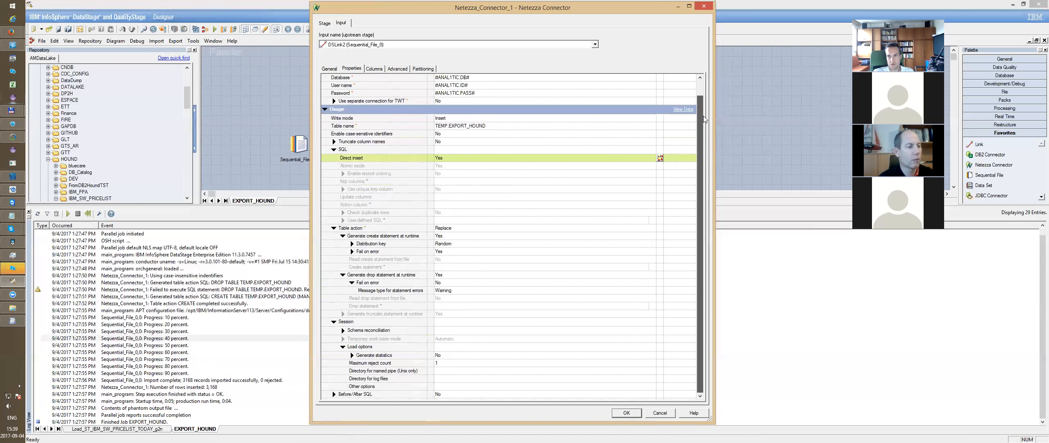
scroll(701, 116, "up", 2)
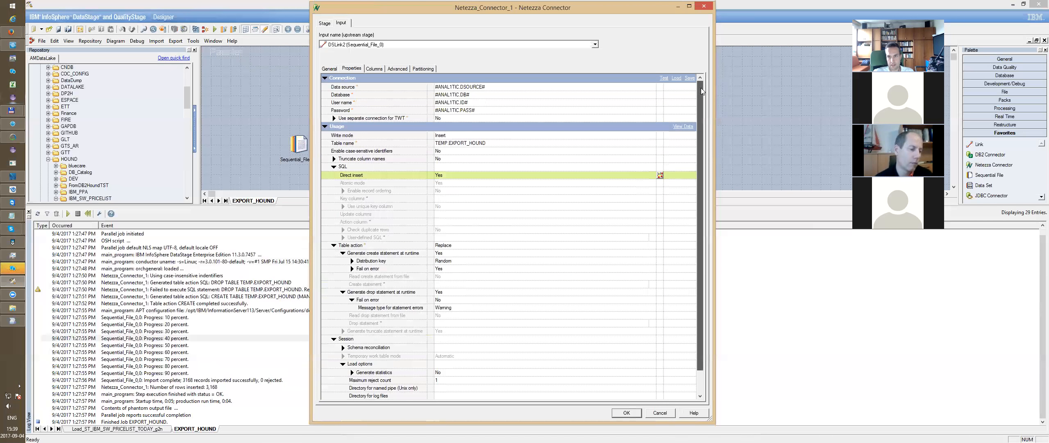
scroll(702, 92, "down", 2)
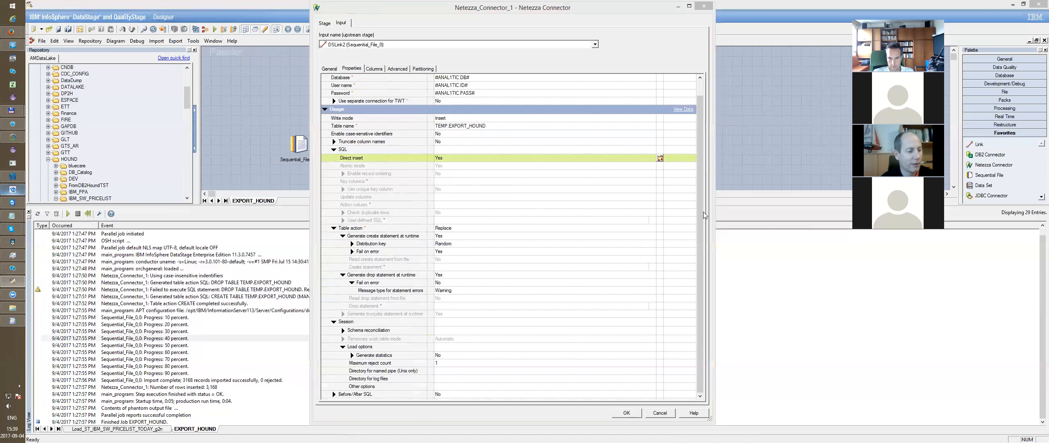
- Expand Generate statistics under Load options, try it as Yes to inspect its sub-properties, and restore it to No
left_click(350, 349)
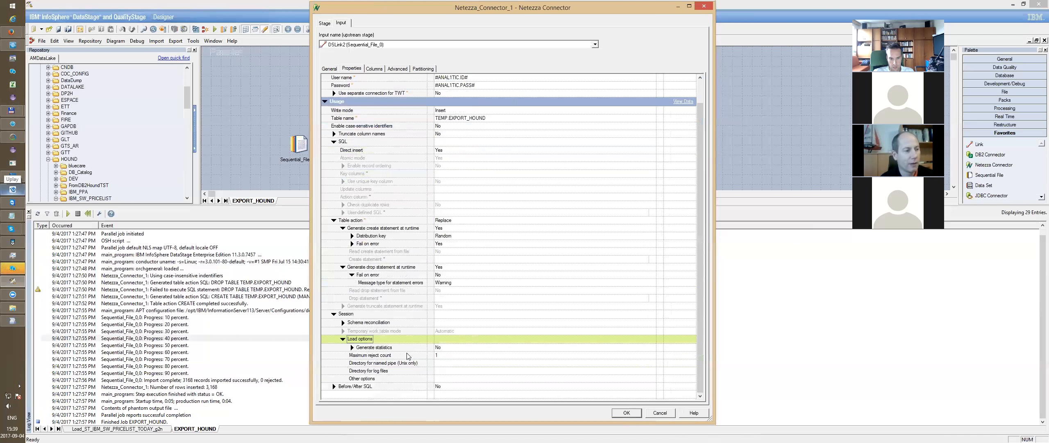
left_click(352, 348)
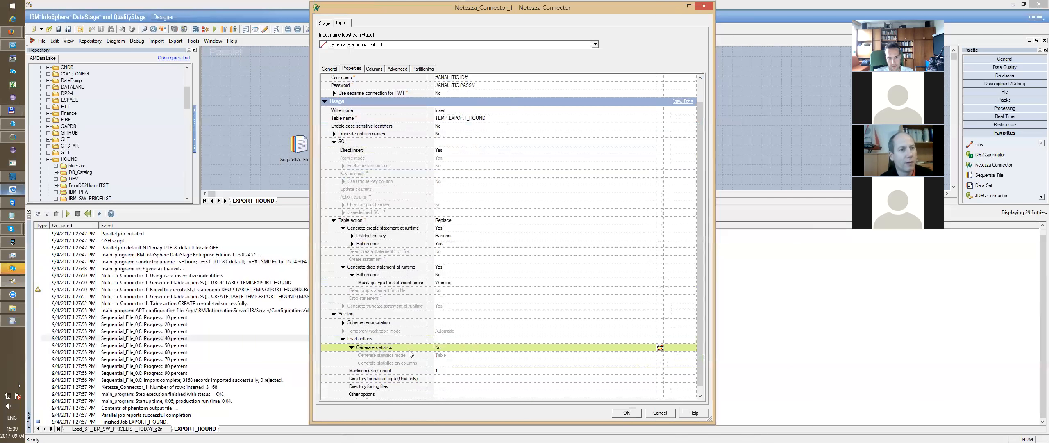
left_click(452, 349)
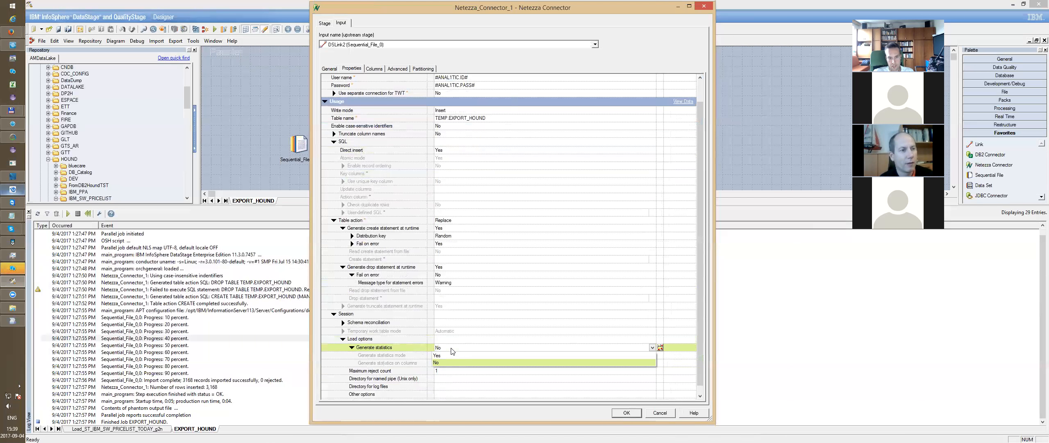
left_click(456, 356)
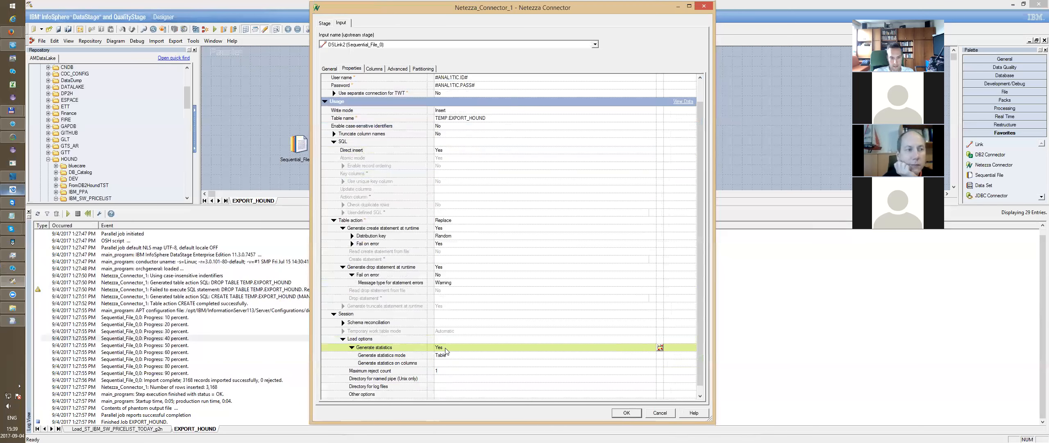
left_click(459, 348)
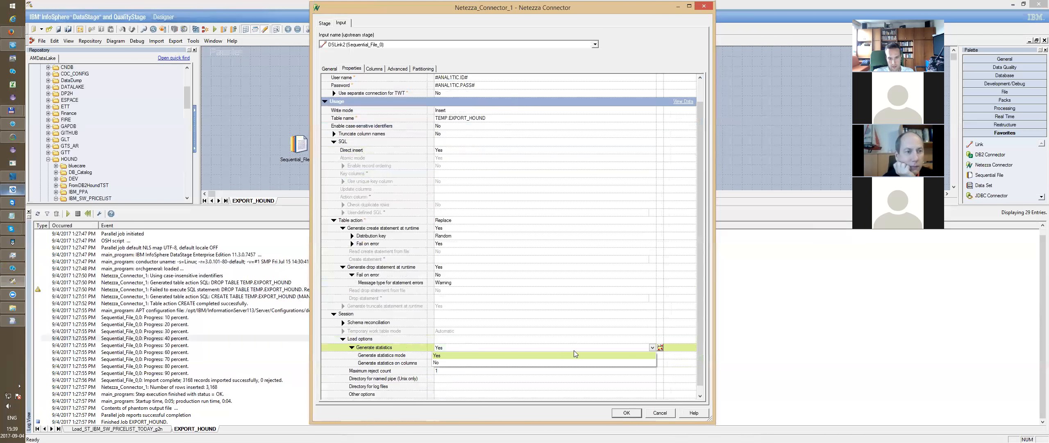
left_click(574, 362)
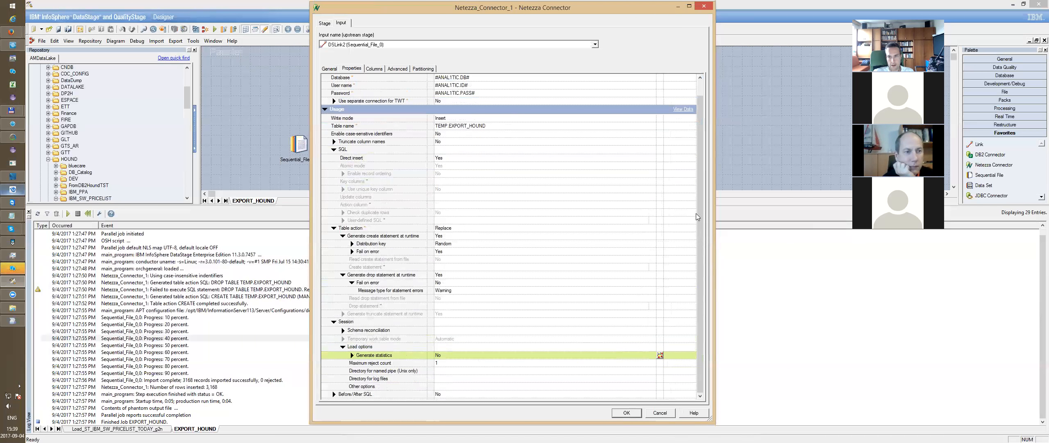
left_click_drag(701, 186, 716, 200)
- Examine the Maximum reject count and Directory for named pipe (Unix only) properties under Load options
left_click(383, 364)
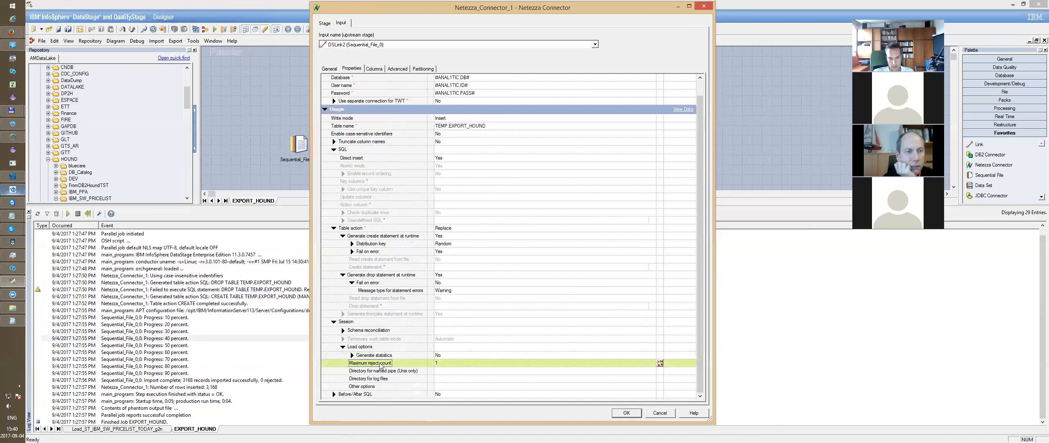
left_click(447, 363)
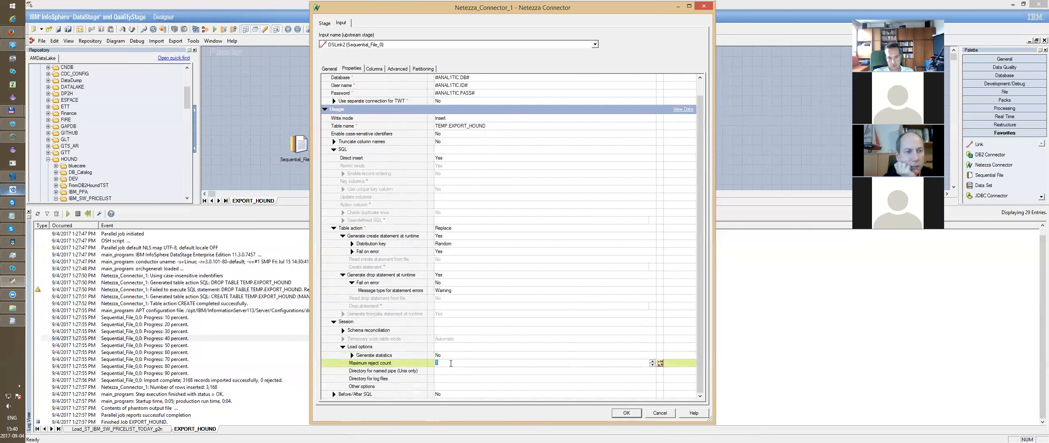
left_click(392, 363)
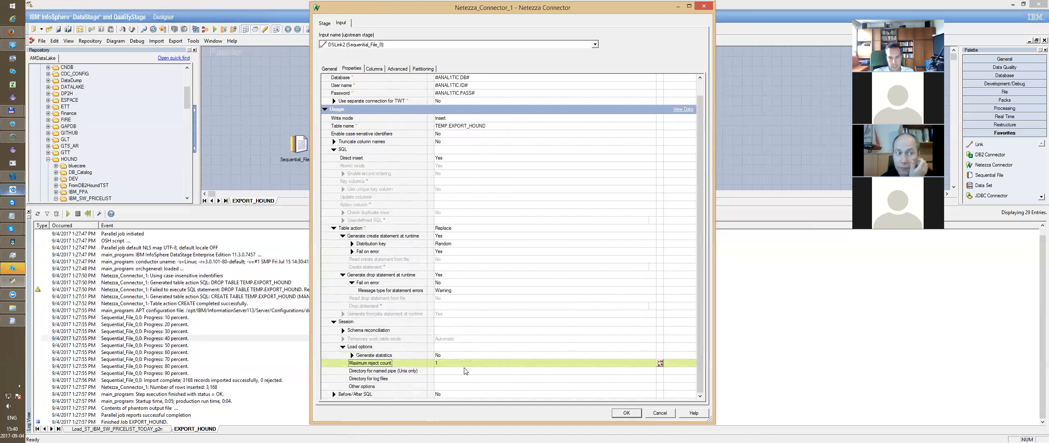
left_click(449, 362)
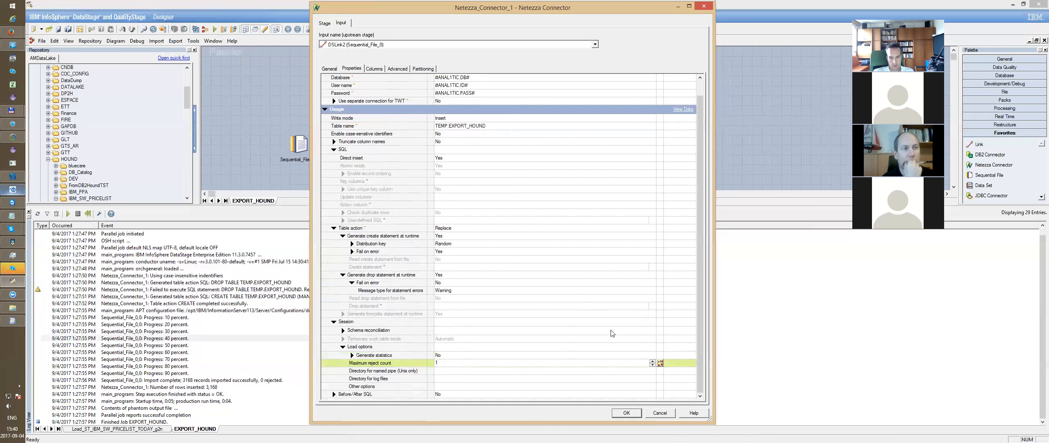
left_click_drag(700, 209, 699, 163)
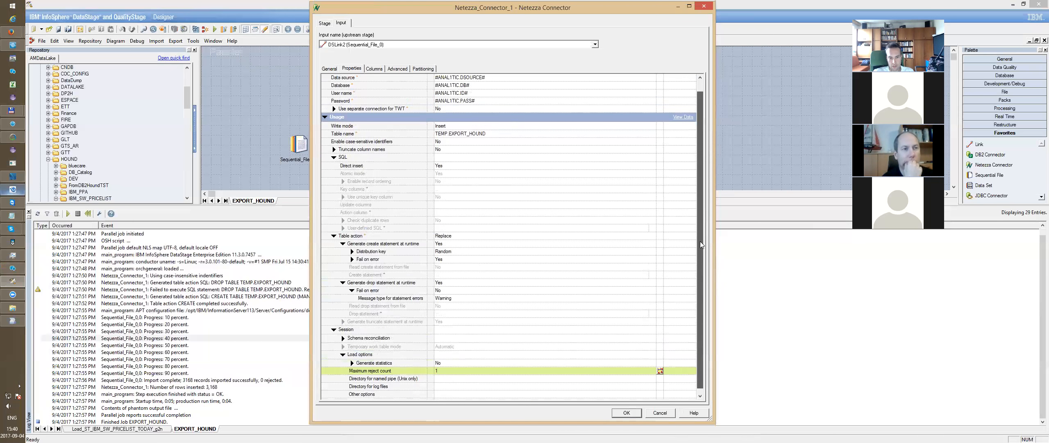
left_click_drag(701, 245, 701, 263)
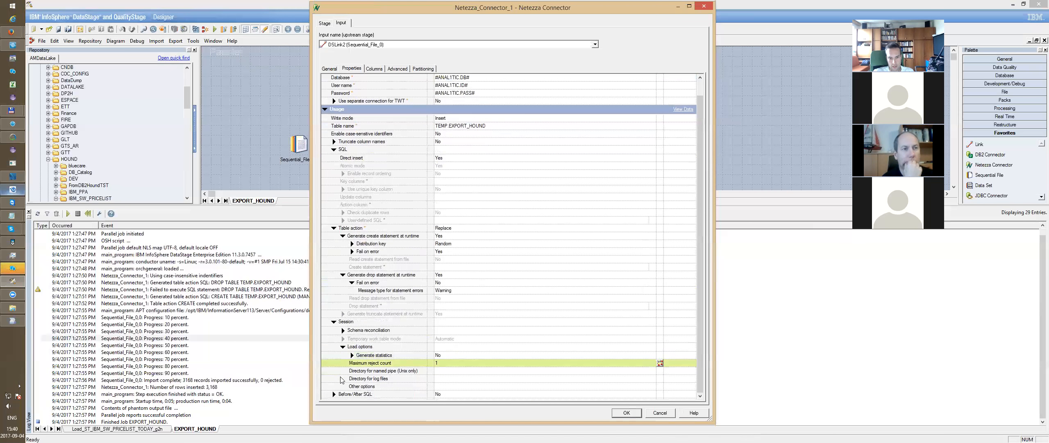
left_click(444, 363)
left_click_drag(444, 363, 399, 366)
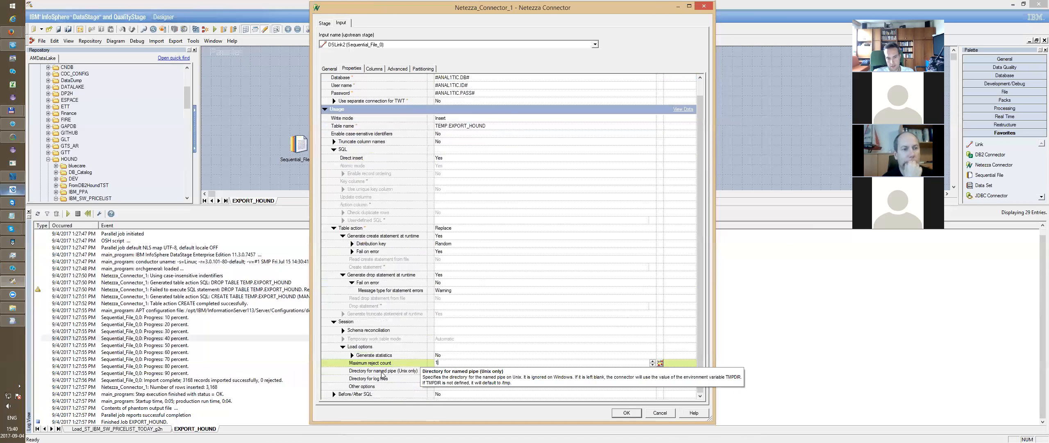
left_click(380, 371)
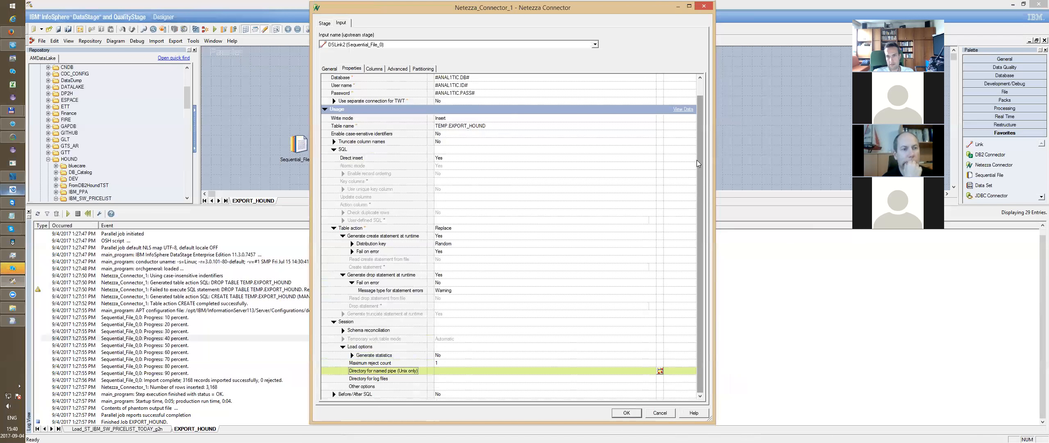
left_click_drag(699, 126, 705, 184)
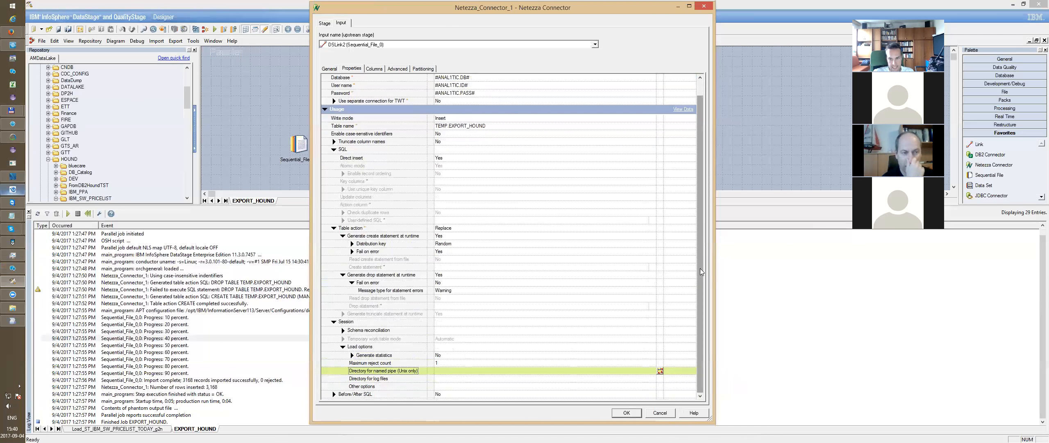
left_click_drag(700, 246, 702, 277)
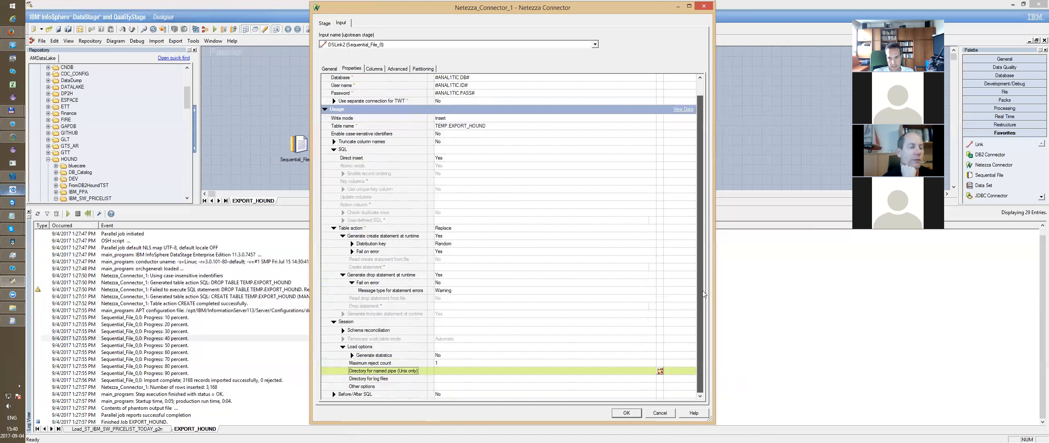
- Expand the Before/After SQL group under Usage and set Before/After SQL to Yes
left_click(334, 394)
left_click(456, 363)
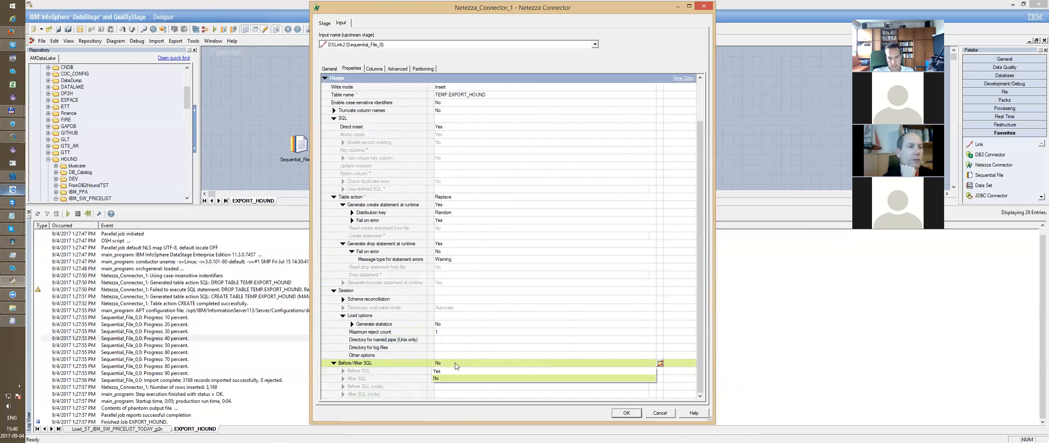
left_click(456, 371)
left_click_drag(703, 238, 700, 330)
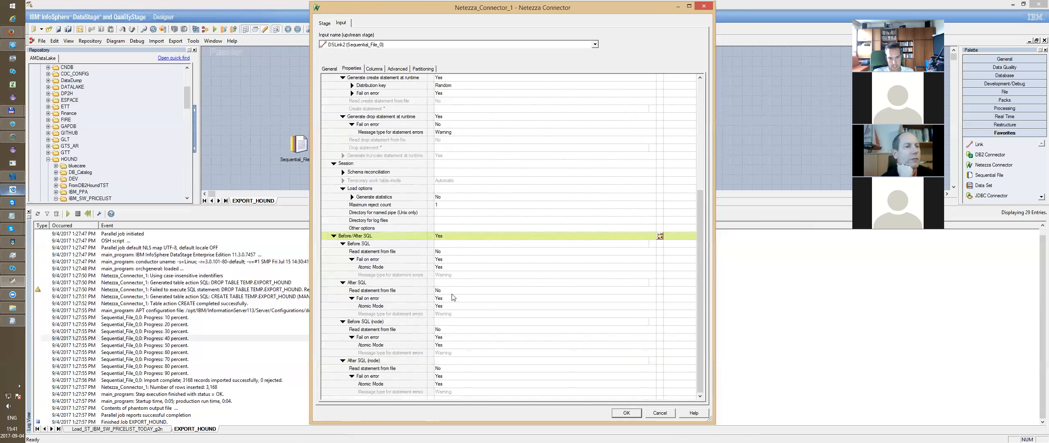
- Examine the Before SQL, After SQL and their node-level property groups, and collapse Before SQL (node) and After SQL (node)
left_click(446, 284)
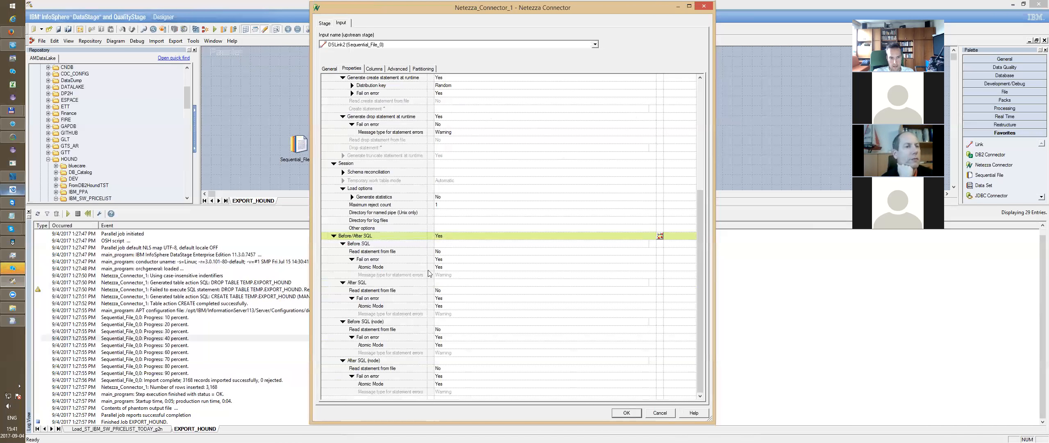
left_click(387, 246)
left_click(362, 284)
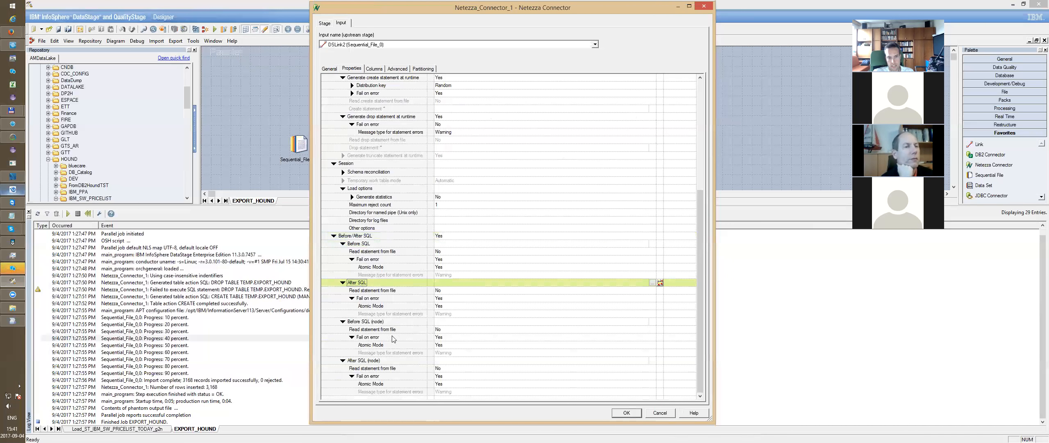
left_click(372, 361)
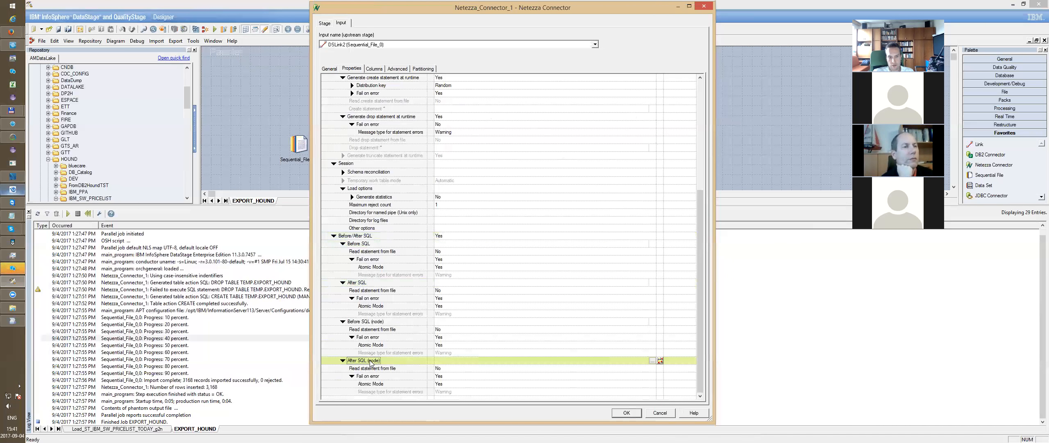
left_click(373, 322)
left_click(365, 283)
left_click(362, 245)
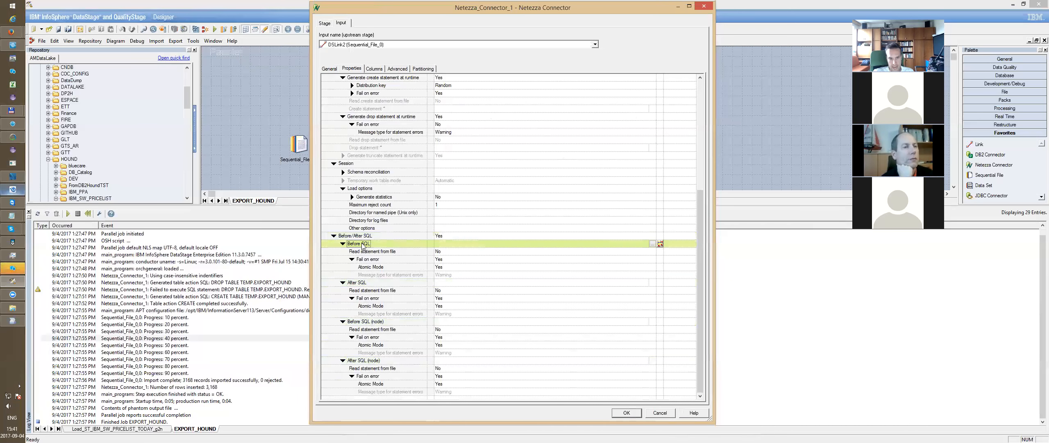
left_click(359, 285)
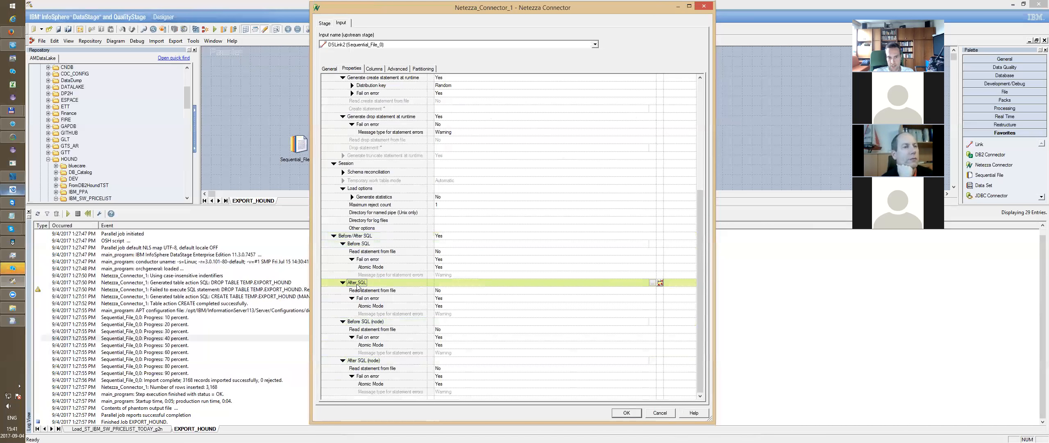
left_click(342, 322)
left_click(343, 361)
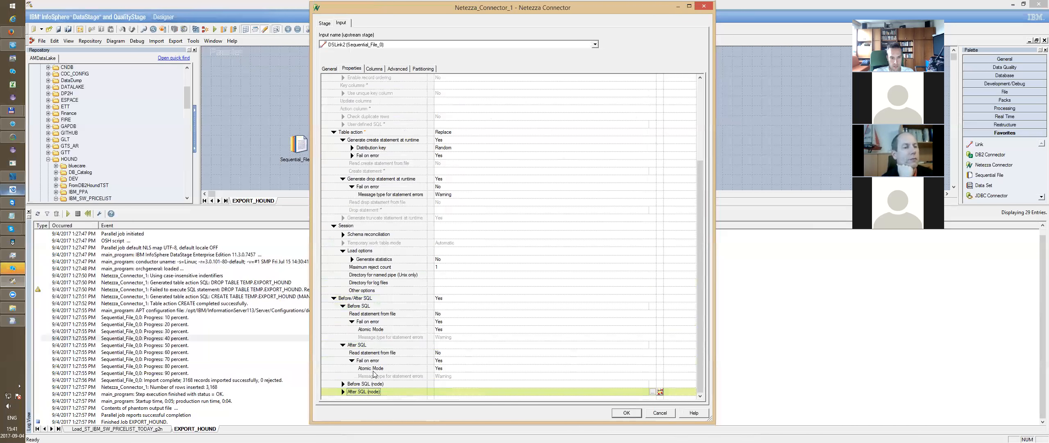
- Examine the Before SQL and After SQL statement fields and the Read statement from file option for Before SQL
left_click(458, 346)
left_click(452, 306)
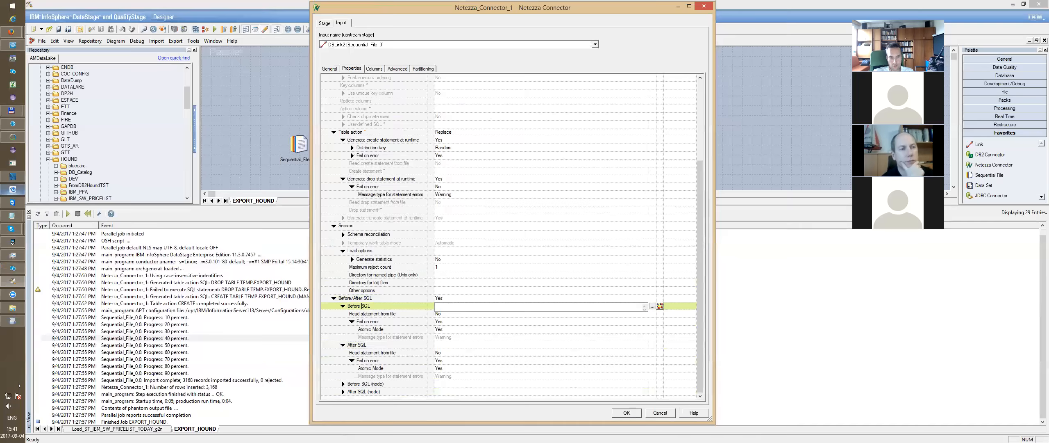
left_click(442, 347)
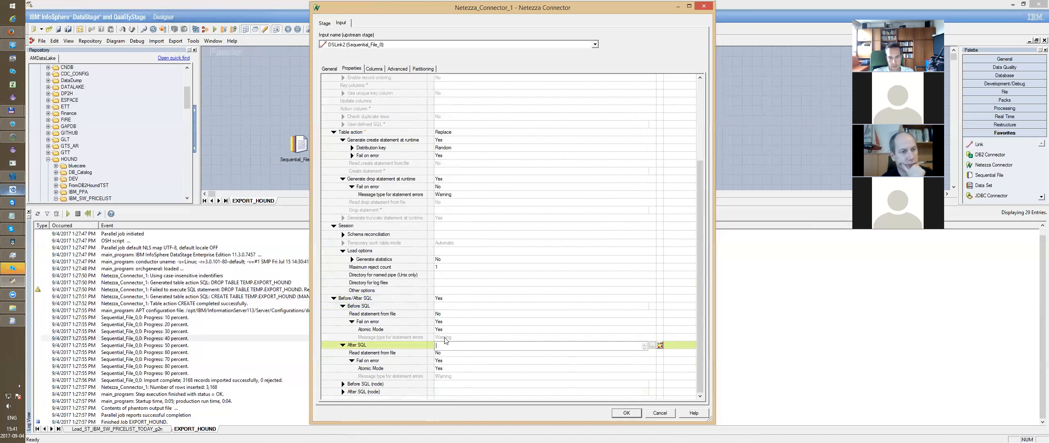
left_click(449, 306)
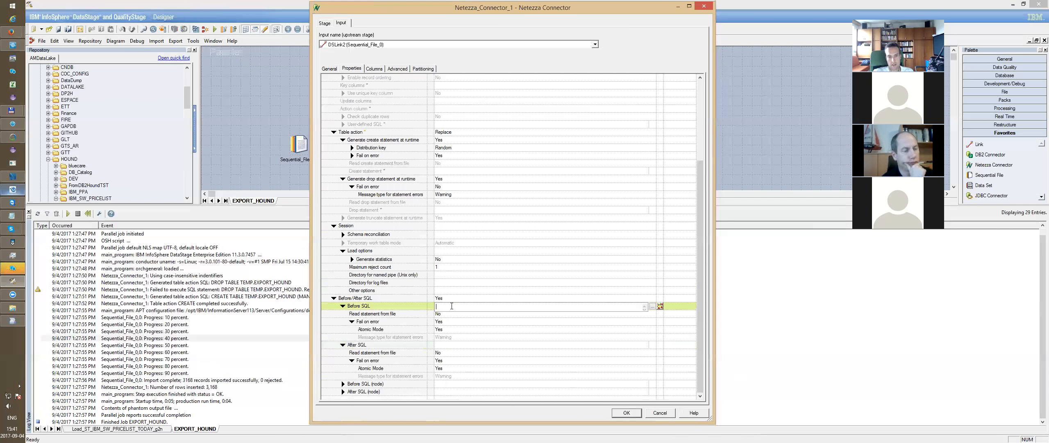
left_click(455, 344)
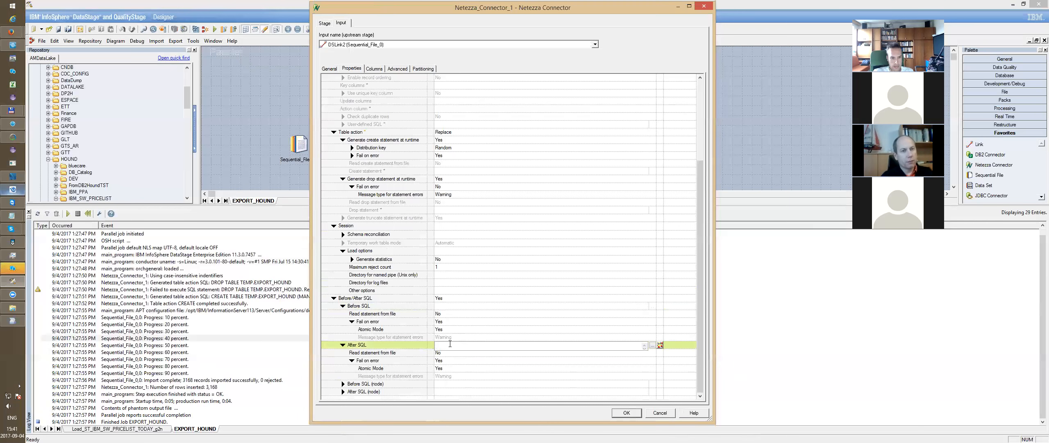
left_click(449, 306)
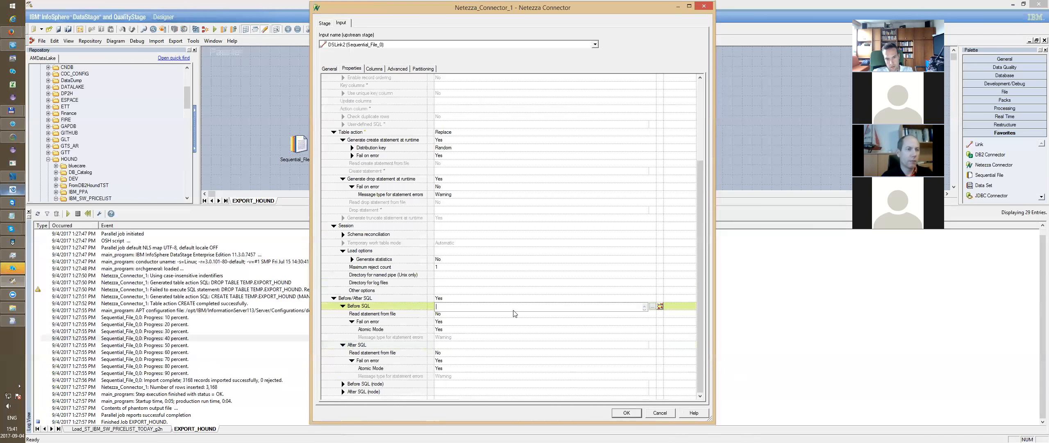
left_click(448, 314)
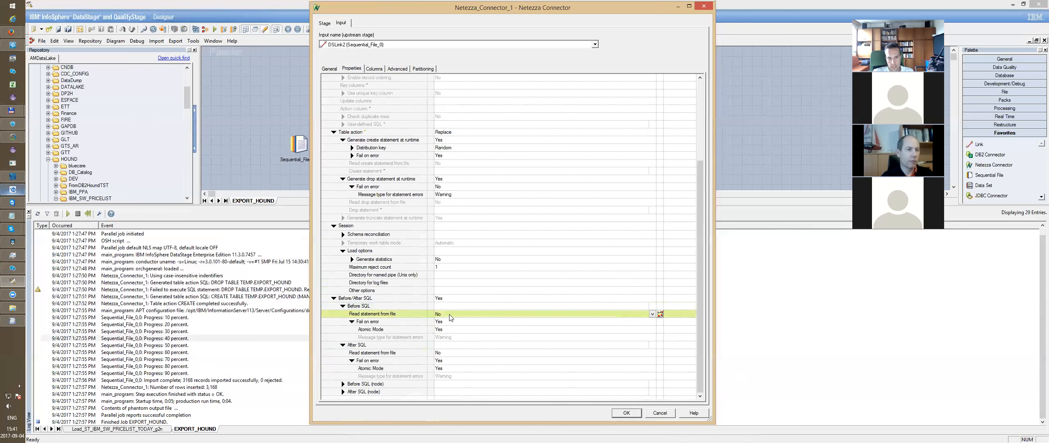